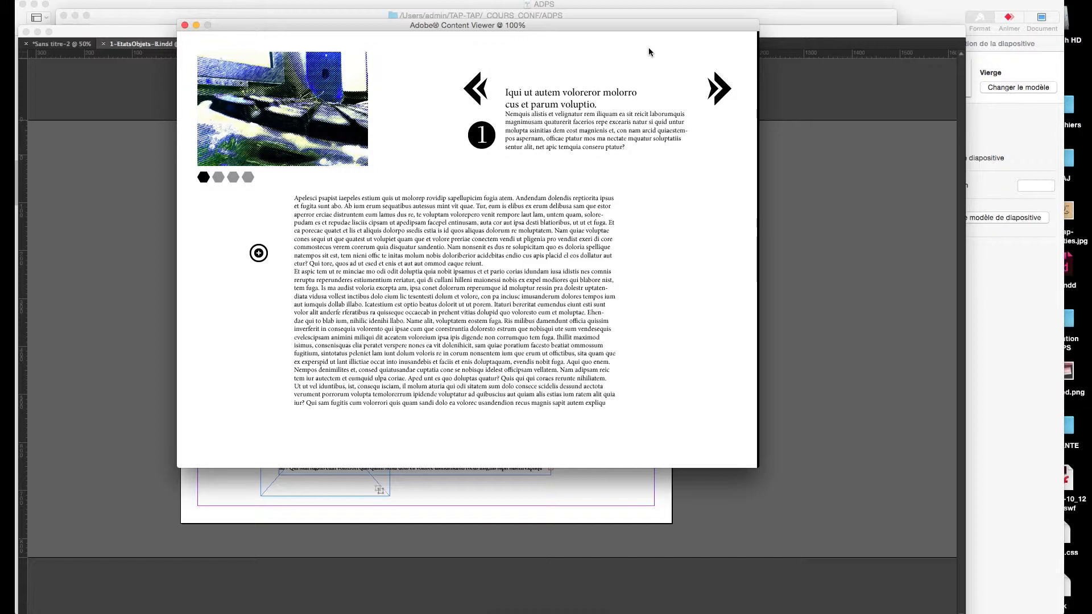
- Swipe repeatedly through the numbered text slides in the preview to examine how the text and number change together
left_click(278, 136)
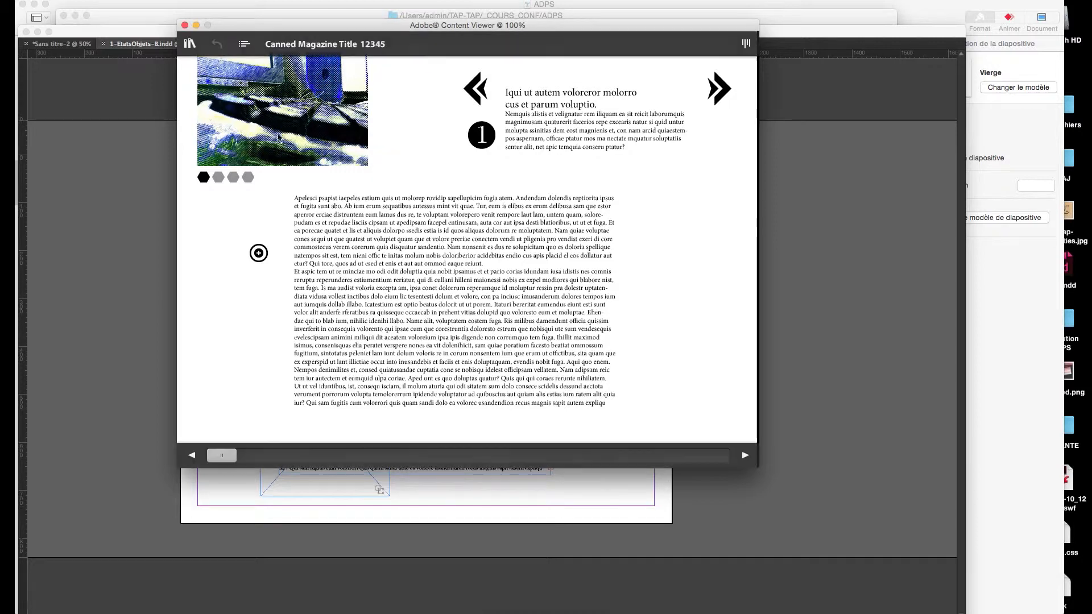
left_click(639, 165)
left_click_drag(632, 131, 541, 129)
left_click_drag(623, 129, 572, 132)
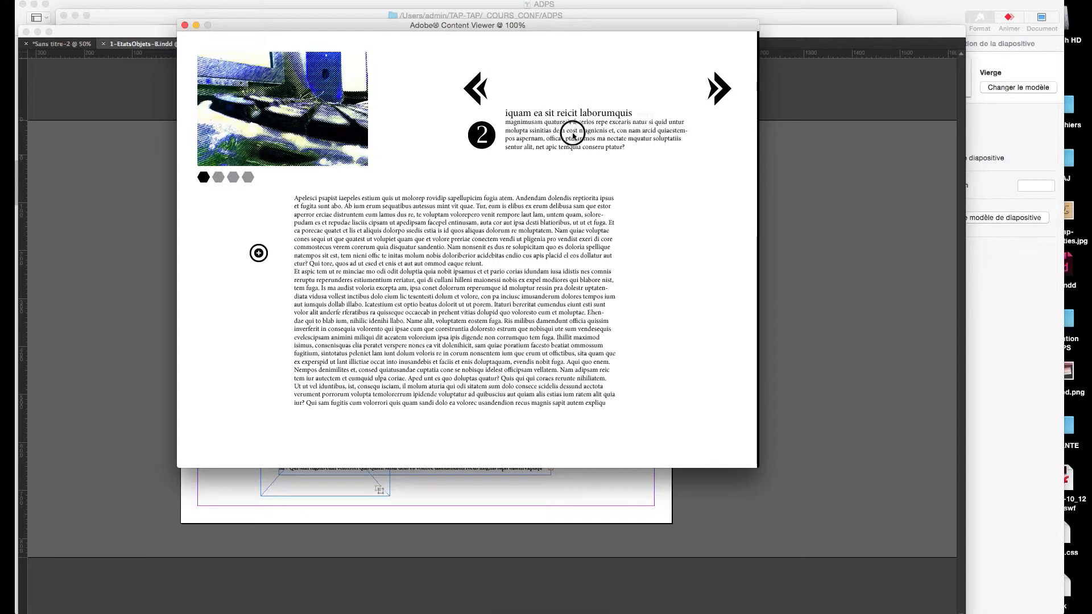
left_click_drag(651, 126, 554, 131)
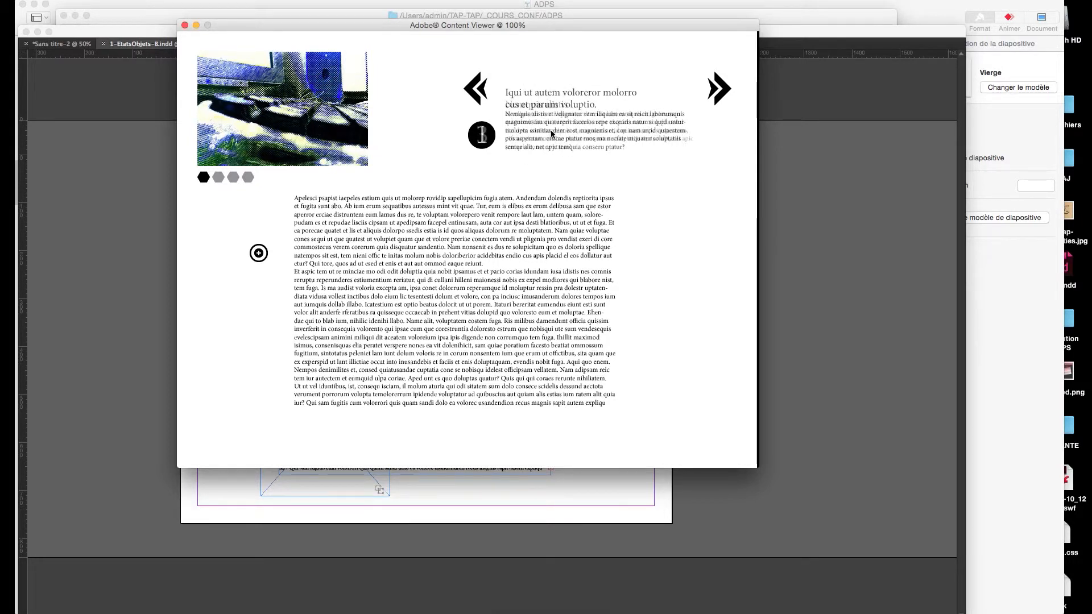
left_click_drag(620, 134, 548, 134)
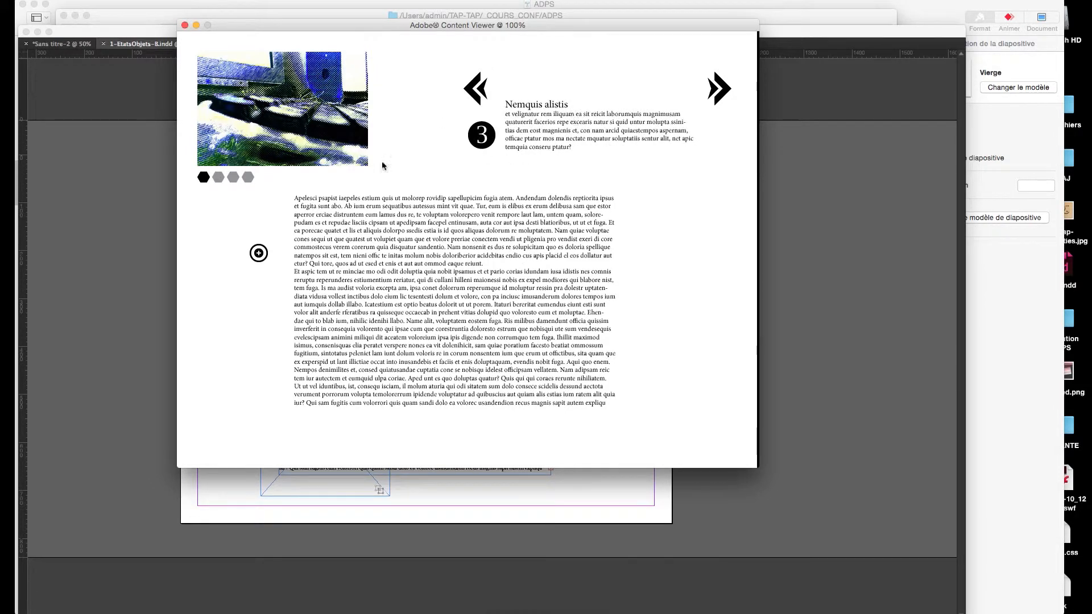
left_click(335, 148)
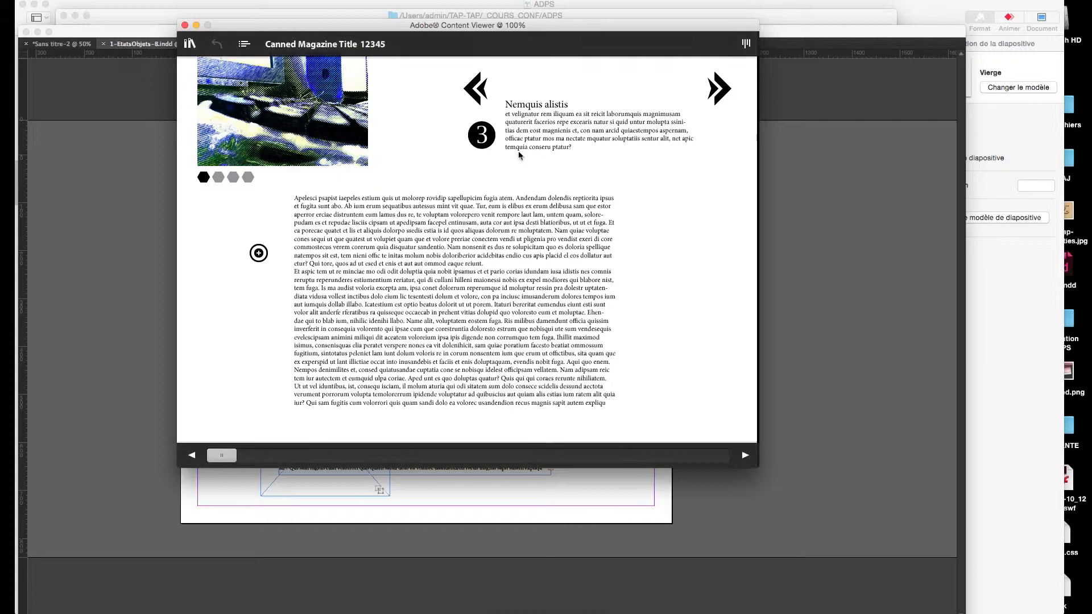
left_click(575, 161)
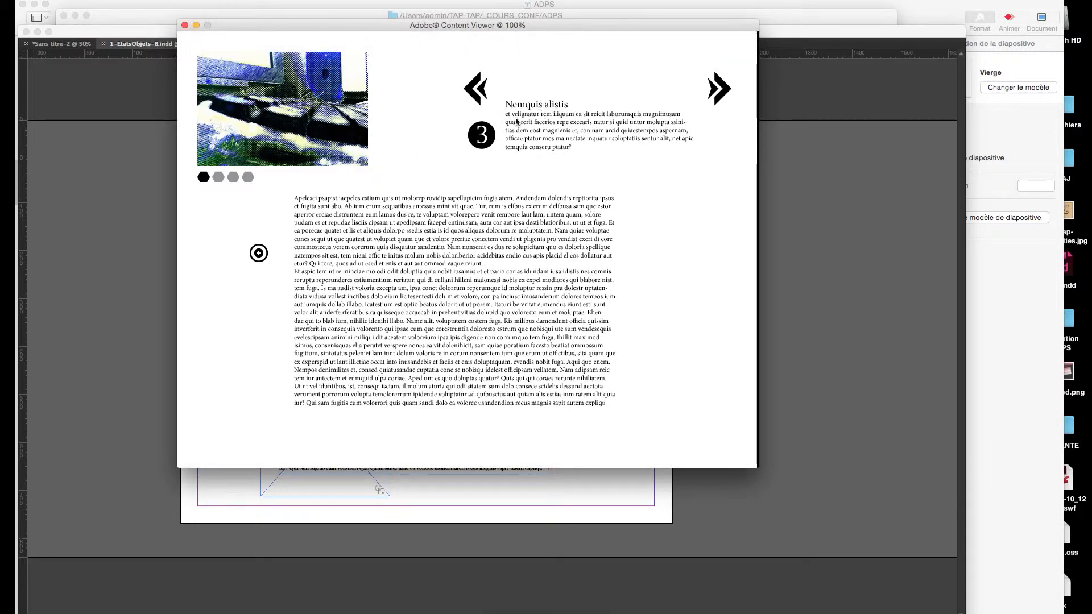
left_click_drag(592, 126, 531, 132)
left_click_drag(629, 134, 548, 136)
left_click_drag(632, 134, 520, 137)
left_click_drag(630, 136, 514, 151)
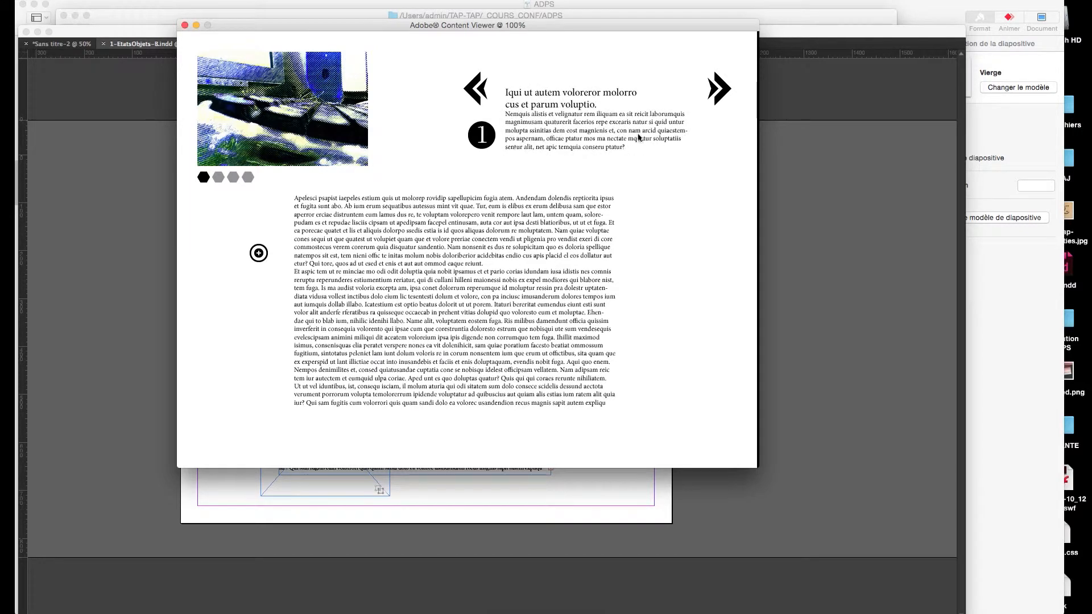
- Test the previous and next arrows in the preview to examine how they change the picture and numbered text slideshows
left_click(477, 90)
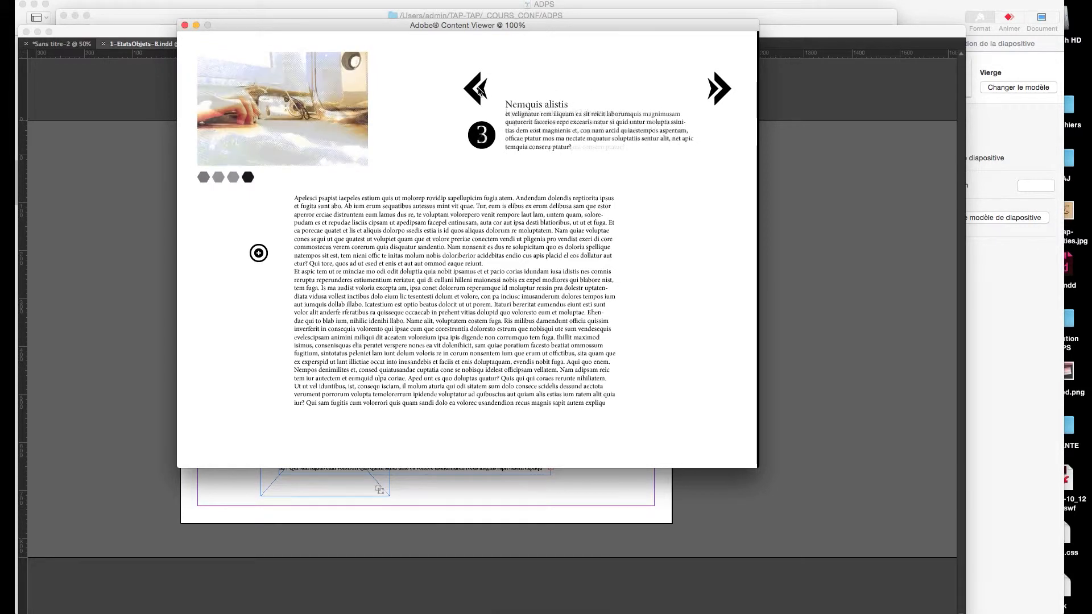
left_click(479, 92)
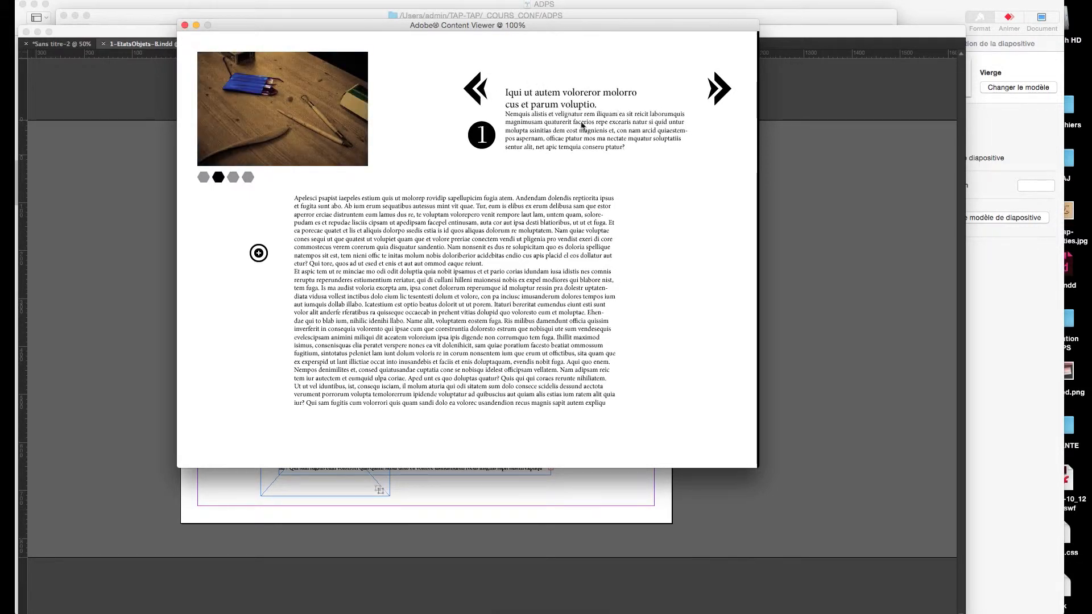
left_click(725, 91)
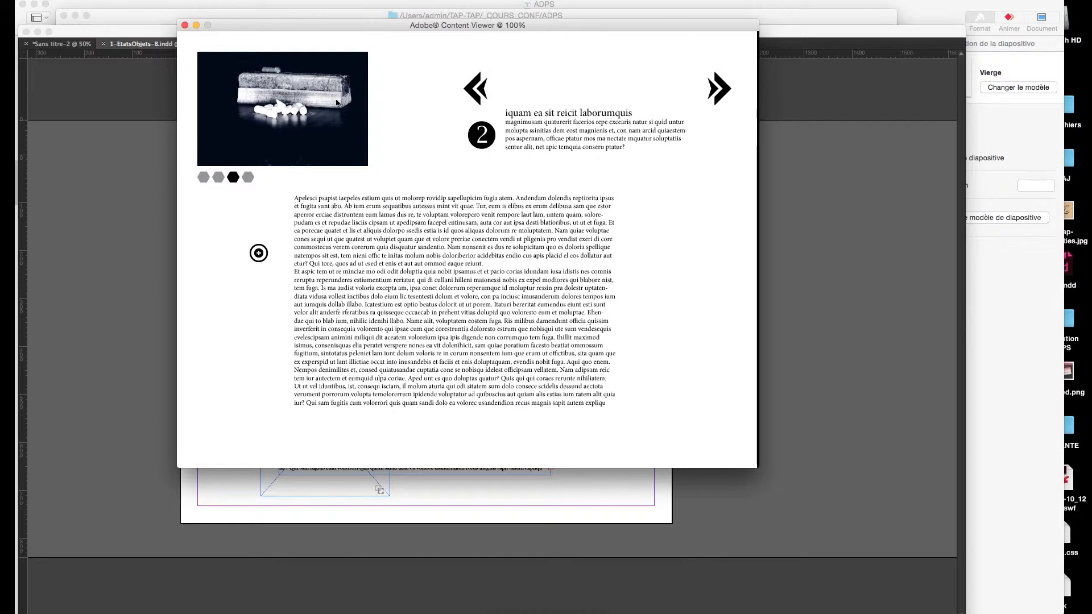
left_click(713, 103)
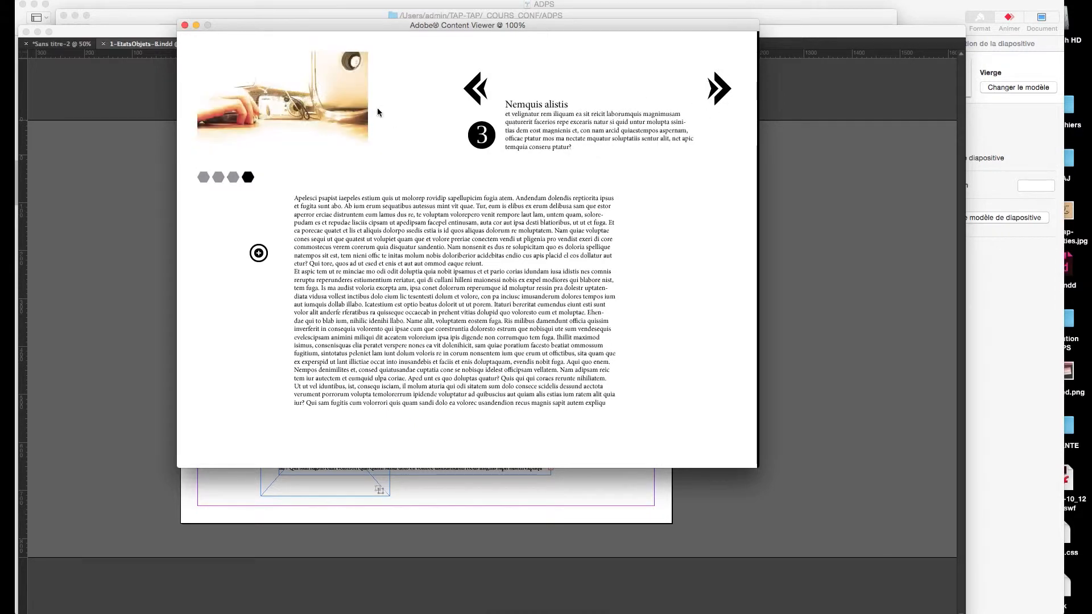
left_click(707, 89)
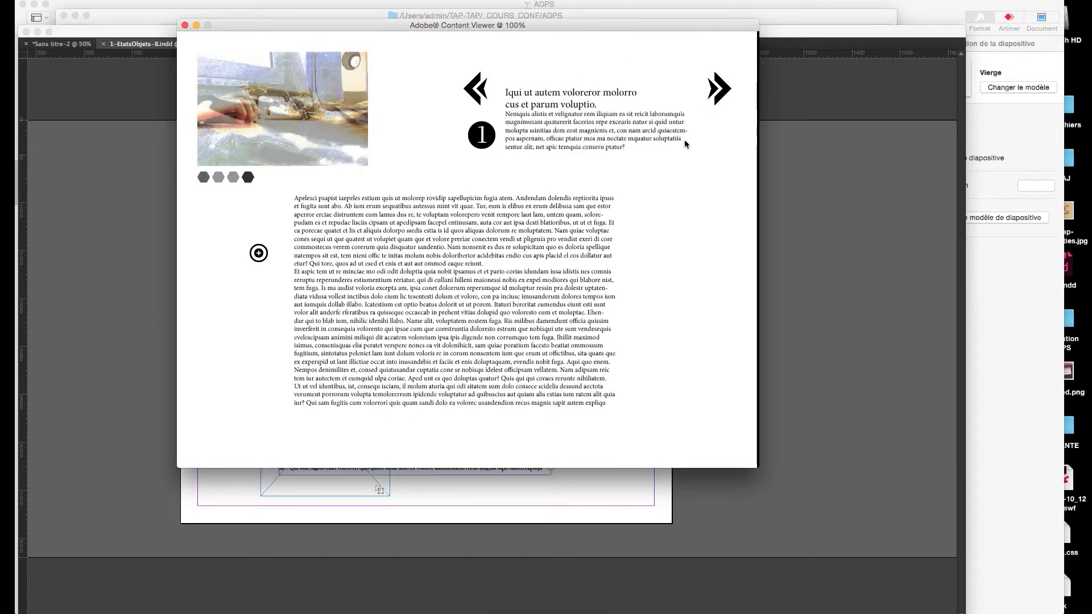
- Test showing and hiding the pop-up text with the plus/minus symbol, then close the preview window
left_click(274, 289)
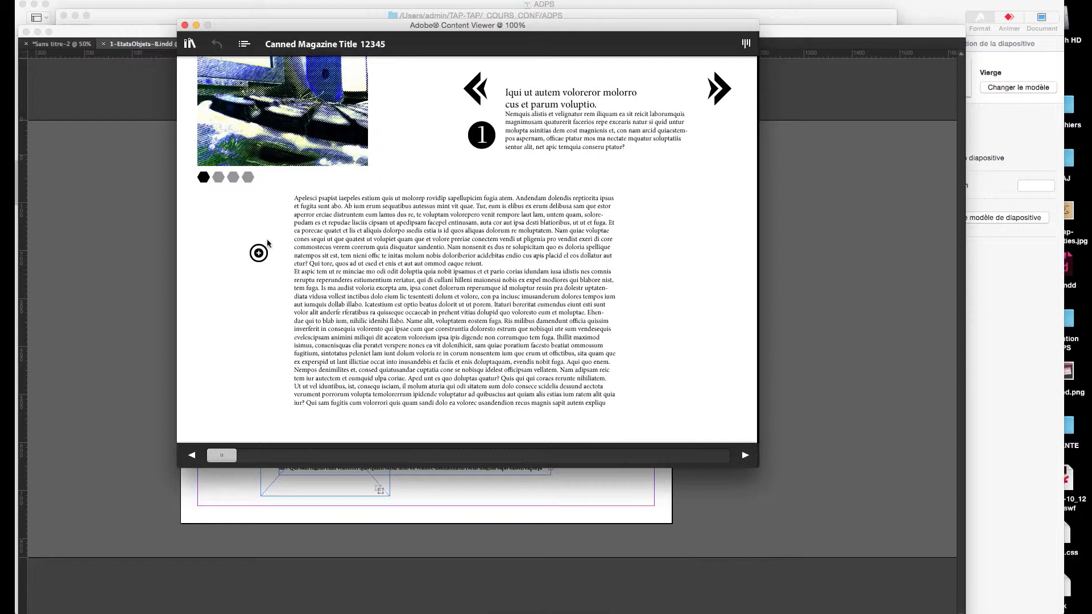
left_click(258, 254)
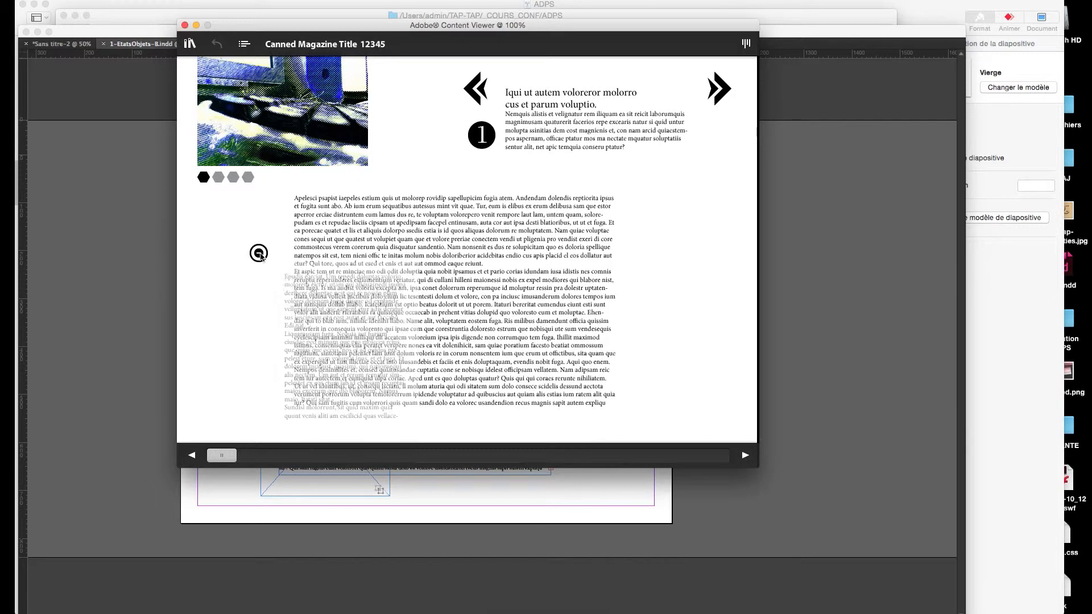
left_click(256, 260)
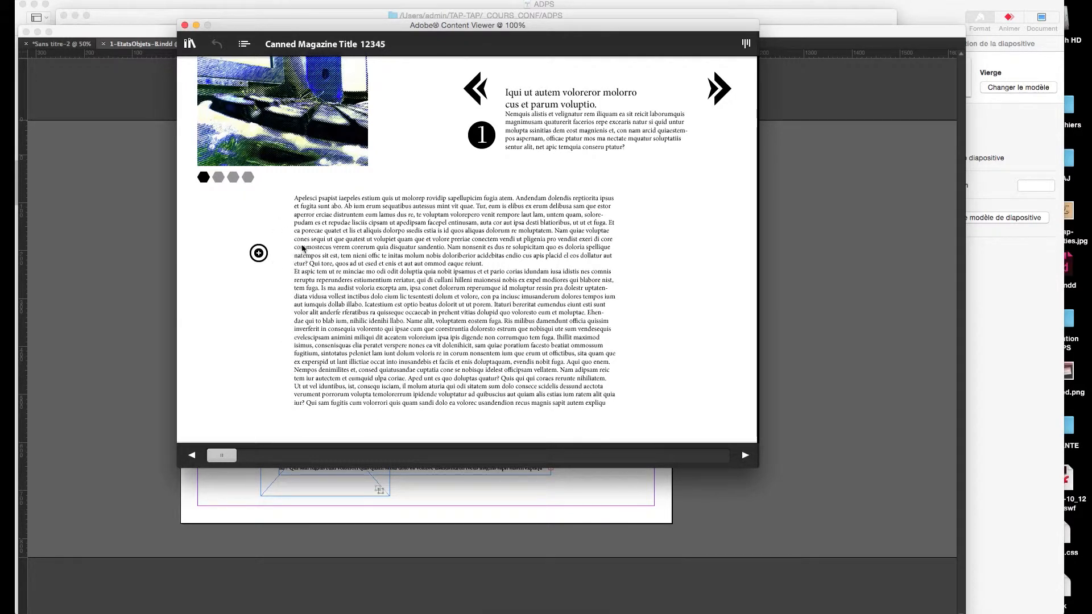
left_click(258, 254)
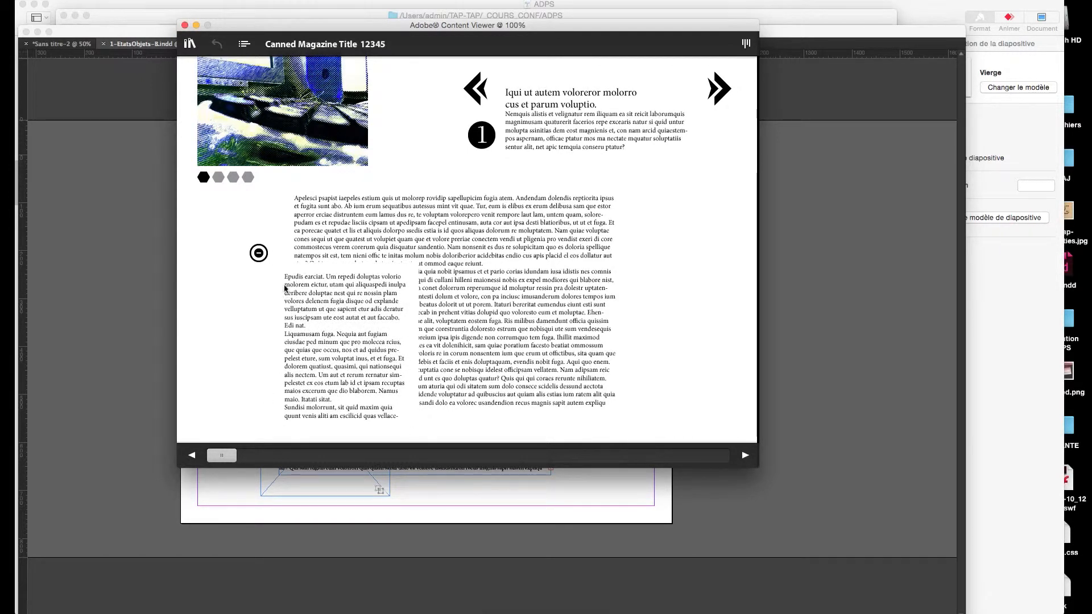
left_click(259, 255)
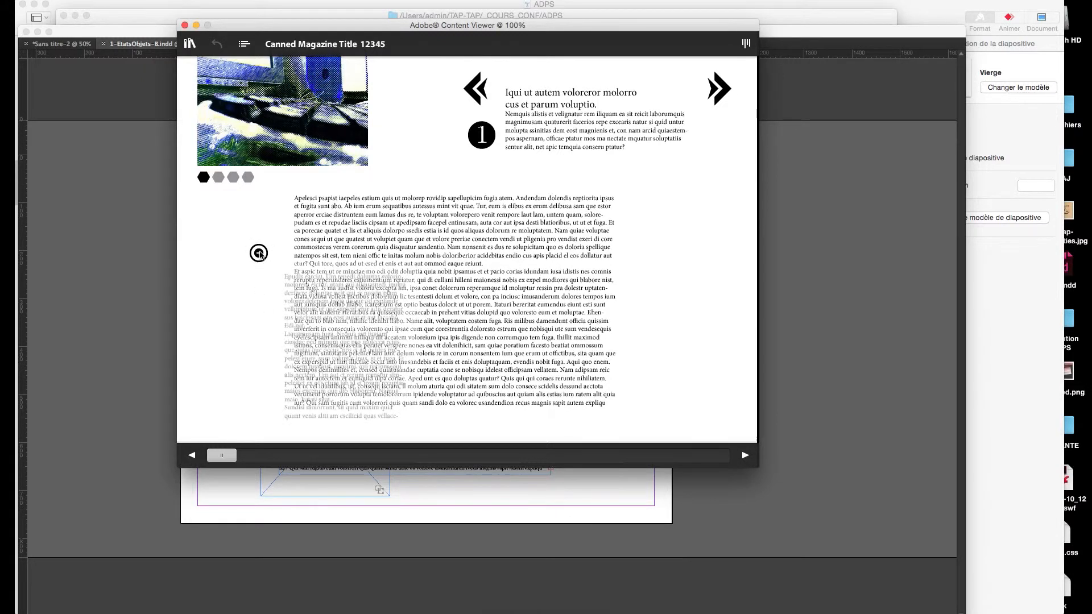
left_click(185, 25)
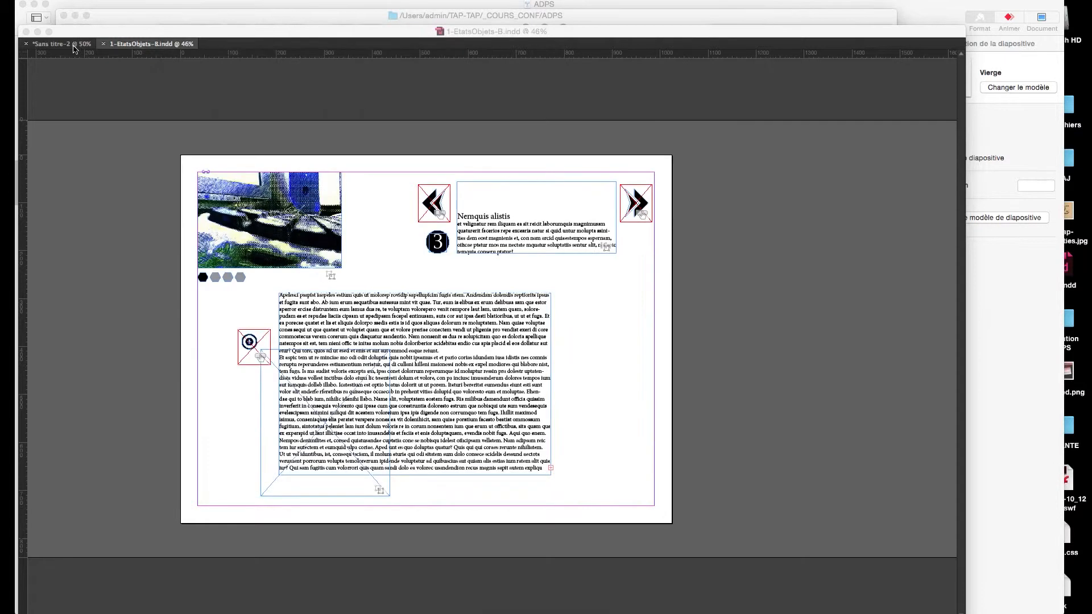
- In the Sans titre-2 document, draw a text frame about 330 by 134 px just below the numbered text block
left_click(59, 43)
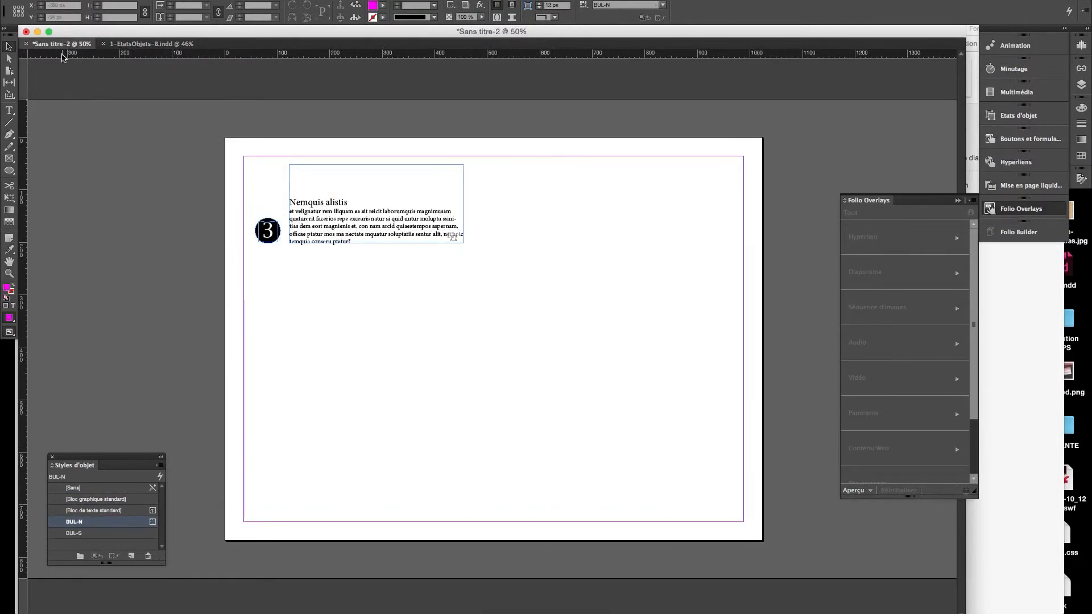
left_click_drag(516, 170, 251, 281)
left_click(341, 309)
left_click_drag(517, 147, 253, 268)
left_click(370, 307)
left_click(9, 111)
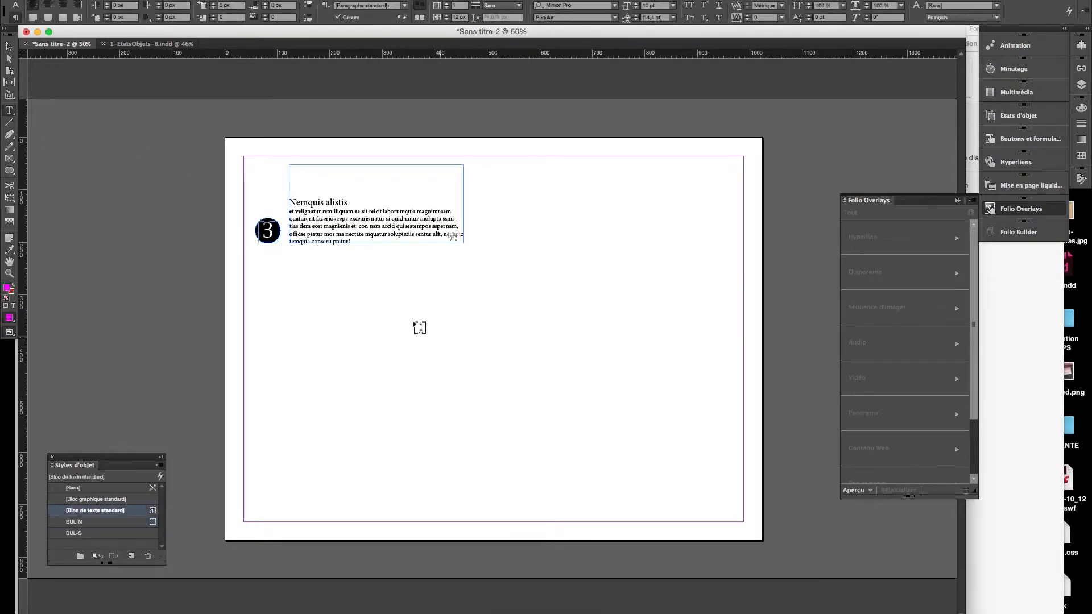
left_click_drag(290, 262, 462, 331)
key("Escape")
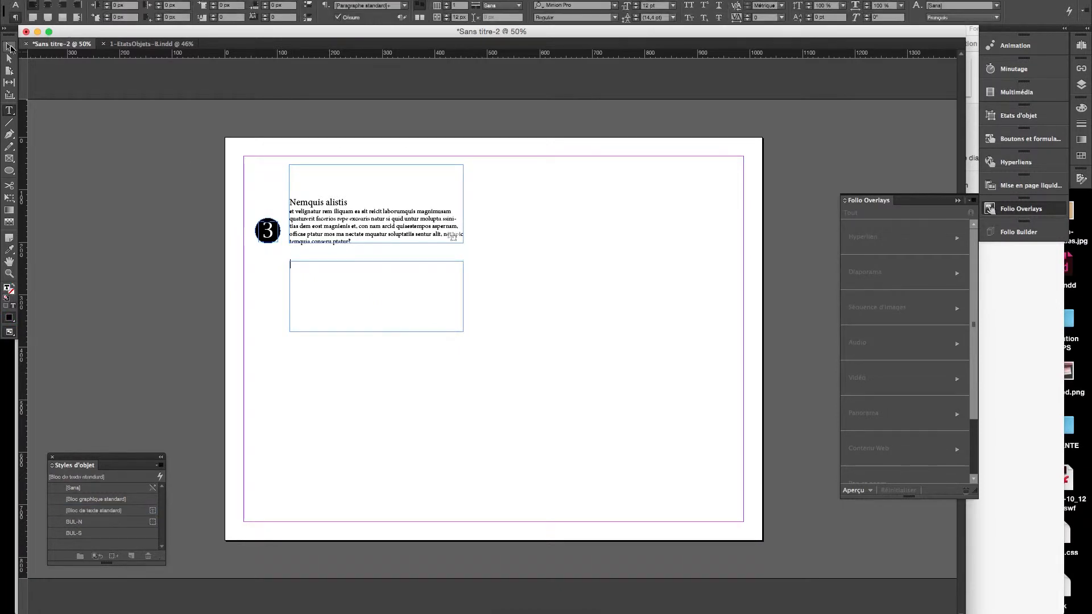
- Copy all the text of the upper block, heading included, into the new empty frame
double_click(317, 225)
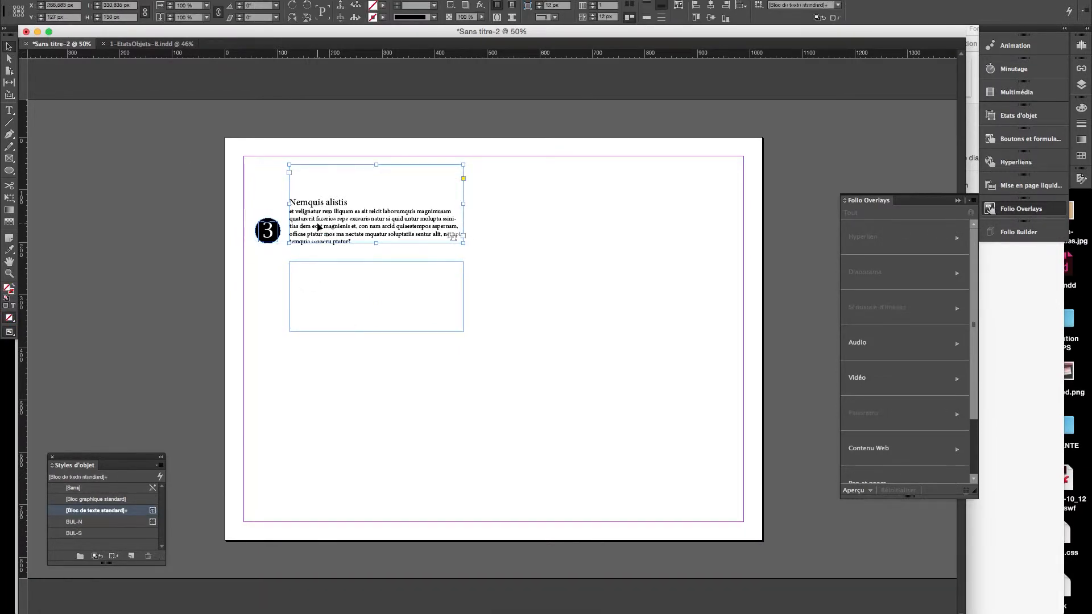
double_click(331, 215)
key("ctrl+a")
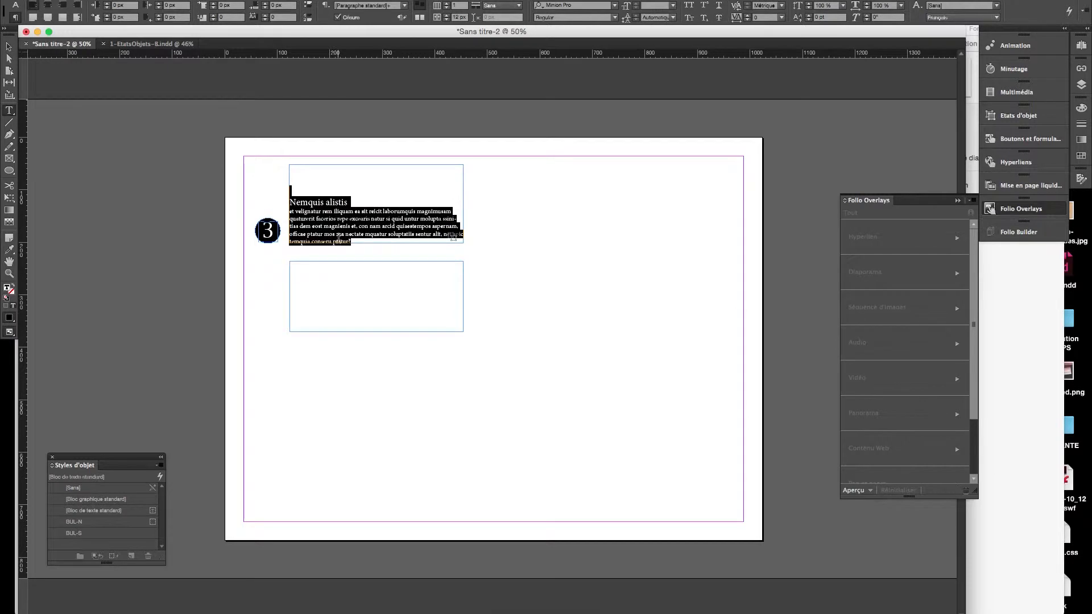
key("ctrl+c")
left_click(314, 275)
key("ctrl+v")
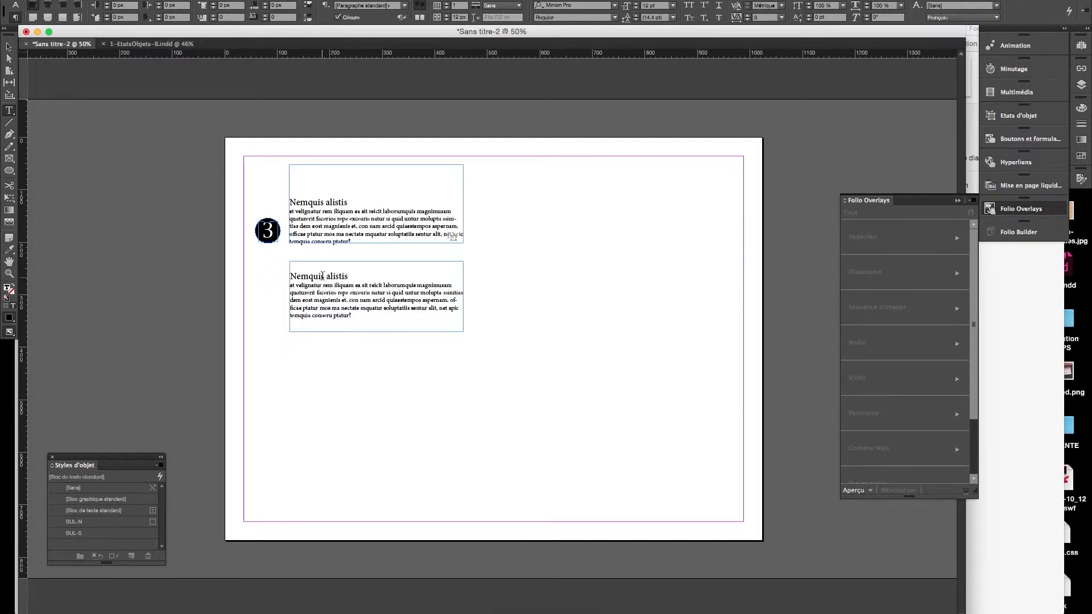
- Set the new text frame's vertical justification alignment to Bas
left_click(9, 47)
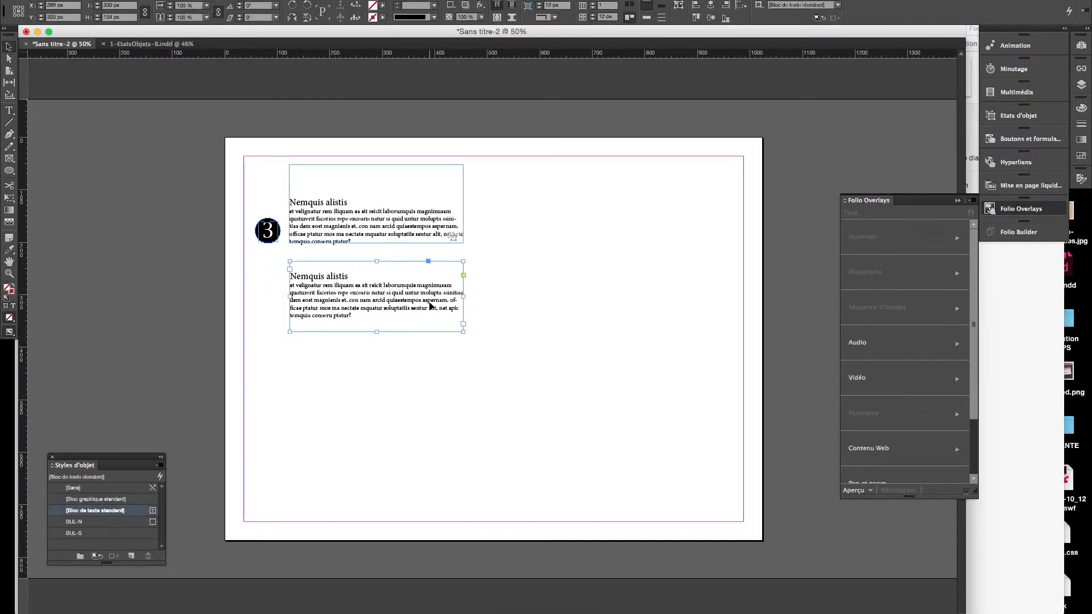
key("ctrl+b")
left_click(879, 346)
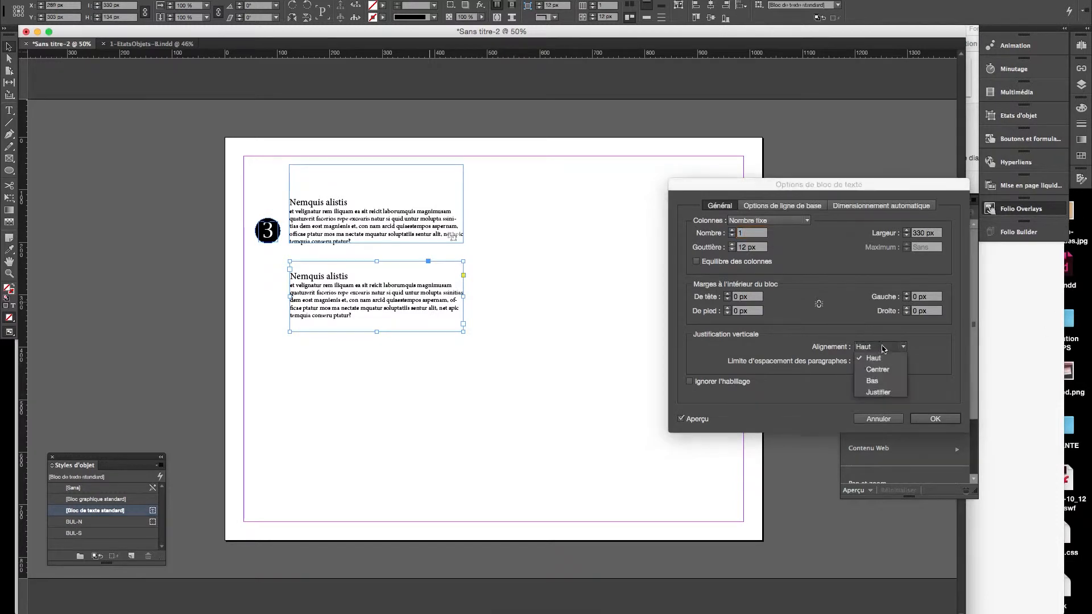
left_click(879, 392)
left_click(935, 419)
- Duplicate the new text frame twice, placing one copy below the other in the lower right part of the page
left_click(359, 302)
left_click_drag(358, 303, 549, 474)
left_click_drag(549, 319, 546, 403)
left_click_drag(531, 463, 519, 481)
- Align the left edges of the original text frame and its two copies
left_click(516, 396, "shift")
left_click(386, 309, "shift")
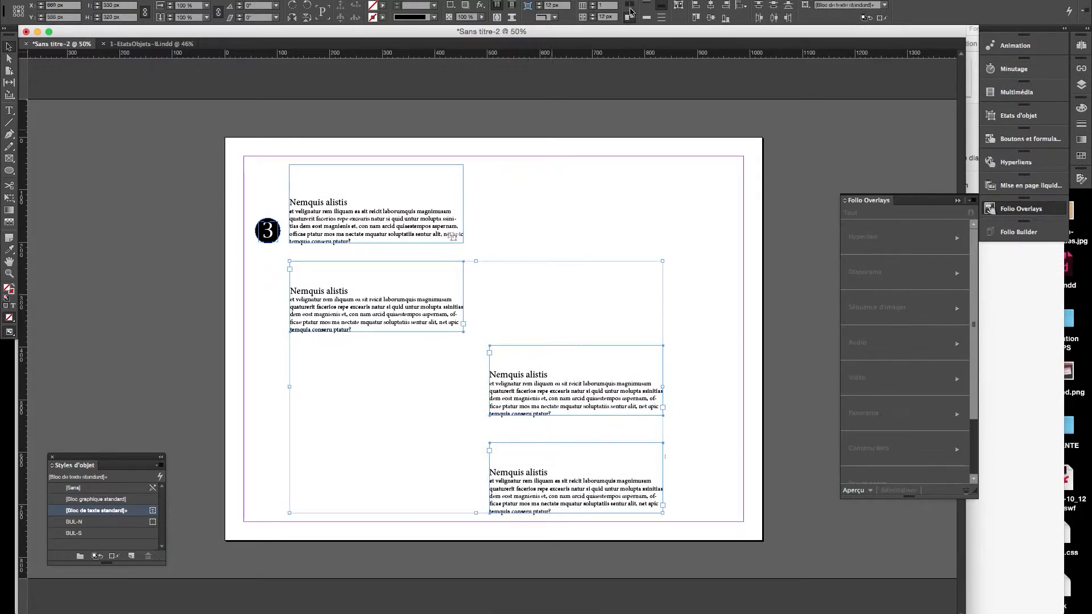
left_click(695, 4)
left_click(671, 295)
- Change the heading of the middle copied text frame to "Alistis Imset"
left_click(354, 385)
double_click(327, 392)
left_click_drag(327, 388, 279, 386)
left_click(343, 391)
left_click_drag(353, 384, 290, 384)
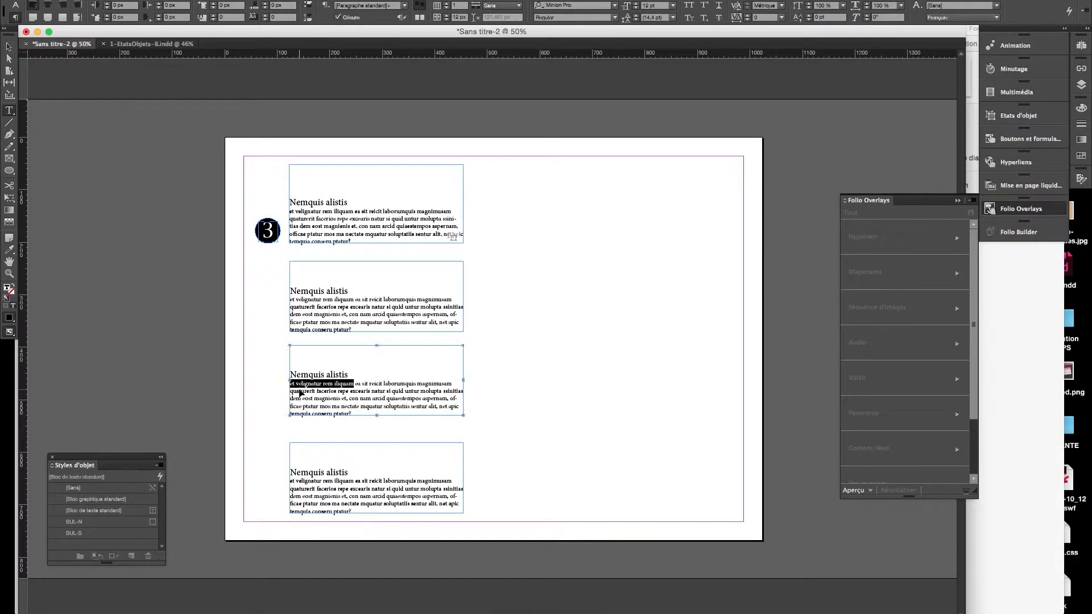
key("Left")
key("Left")
key("Delete")
key("Delete")
key("Delete")
key("Delete")
key("Delete")
key("Delete")
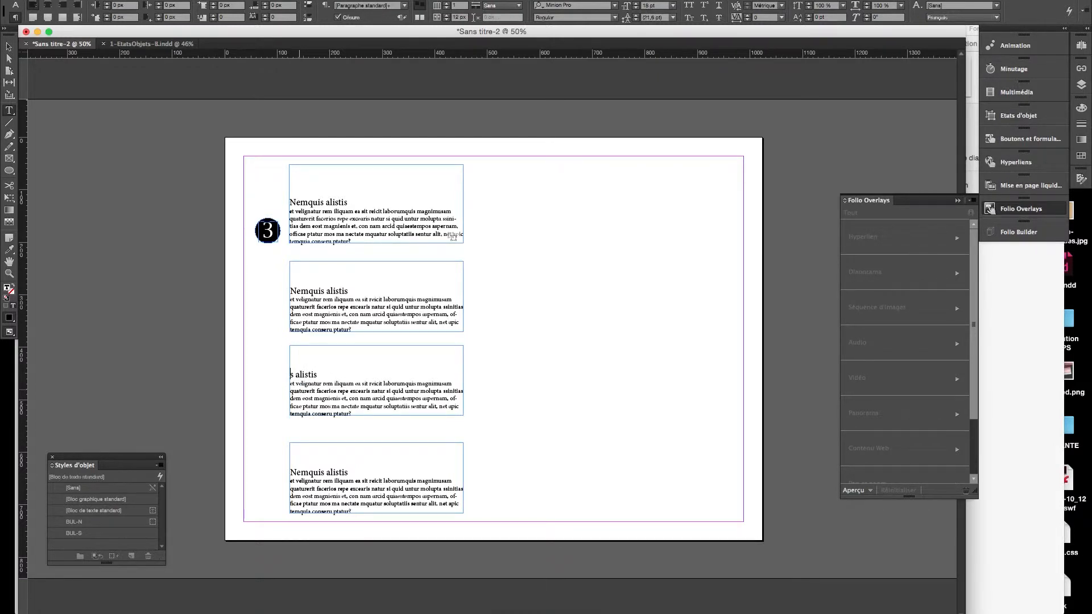
type("A")
- Change the heading of the lowest text frame to "Nemquis et asmet"
double_click(319, 474)
double_click(339, 472)
key("BackSpace")
type("et asmet")
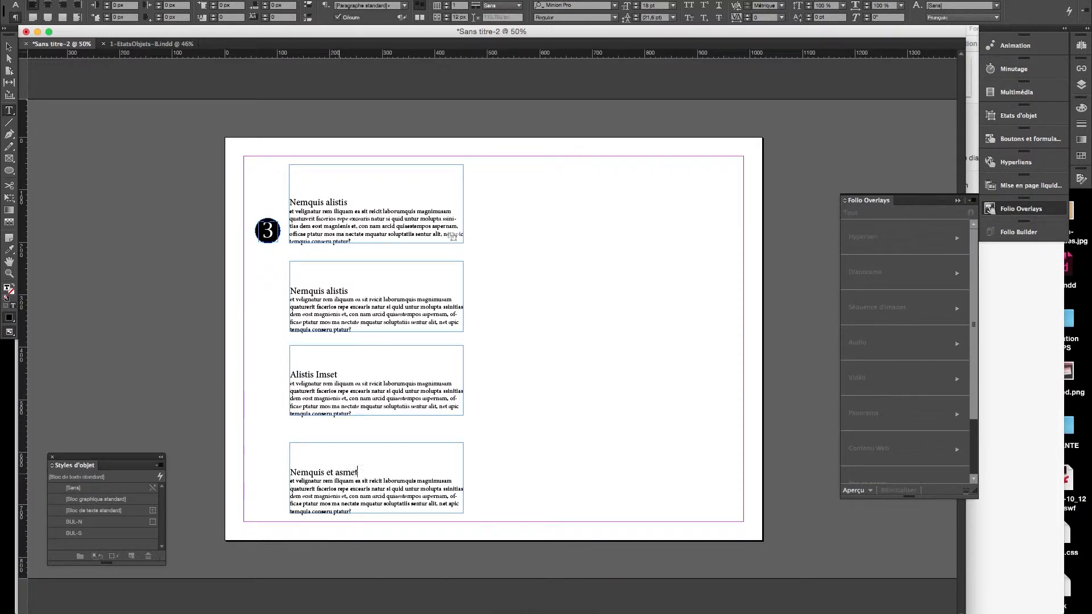
- Shorten the body text by deleting the opening lines in the lowest frame and the end of the first line in the "Alistis Imset" frame
left_click_drag(360, 495, 285, 485)
key("BackSpace")
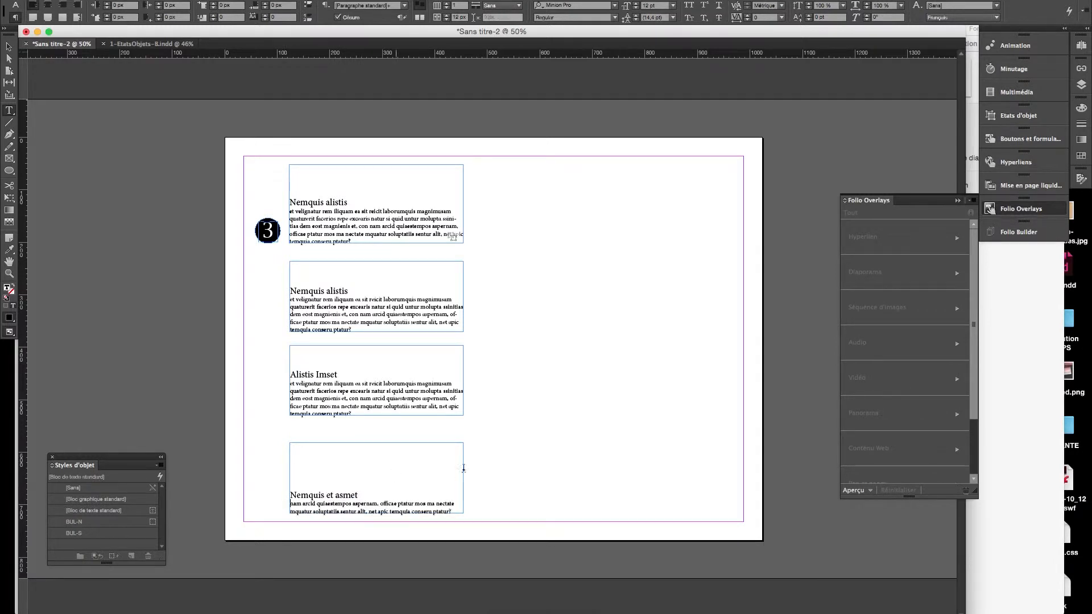
left_click_drag(381, 385, 452, 384)
key("BackSpace")
key("Escape")
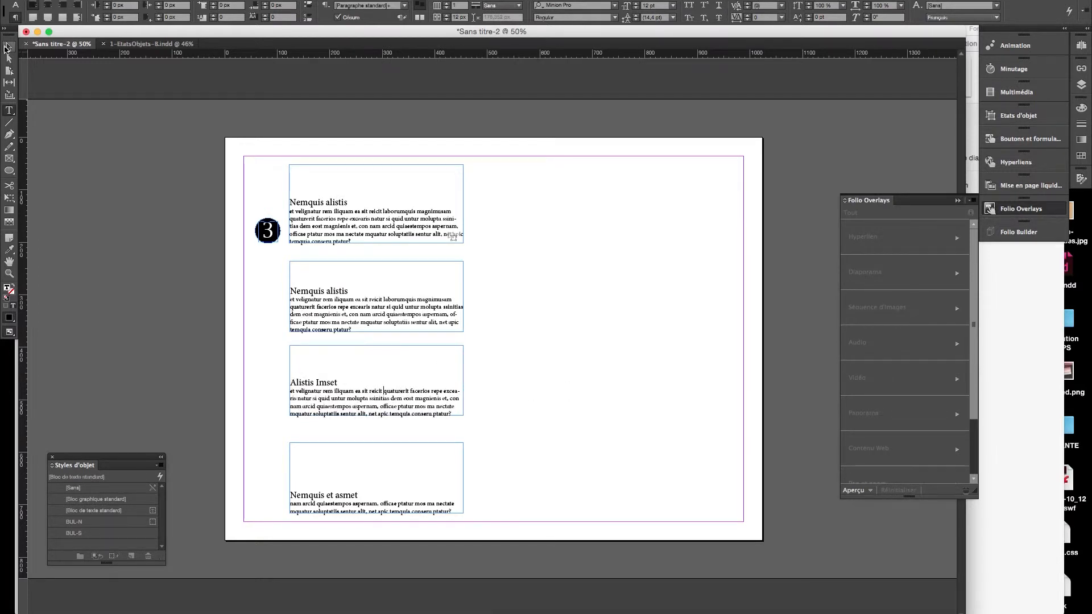
- Move the multi-state block with the number 3 and its text to the upper right part of the page
left_click(322, 232)
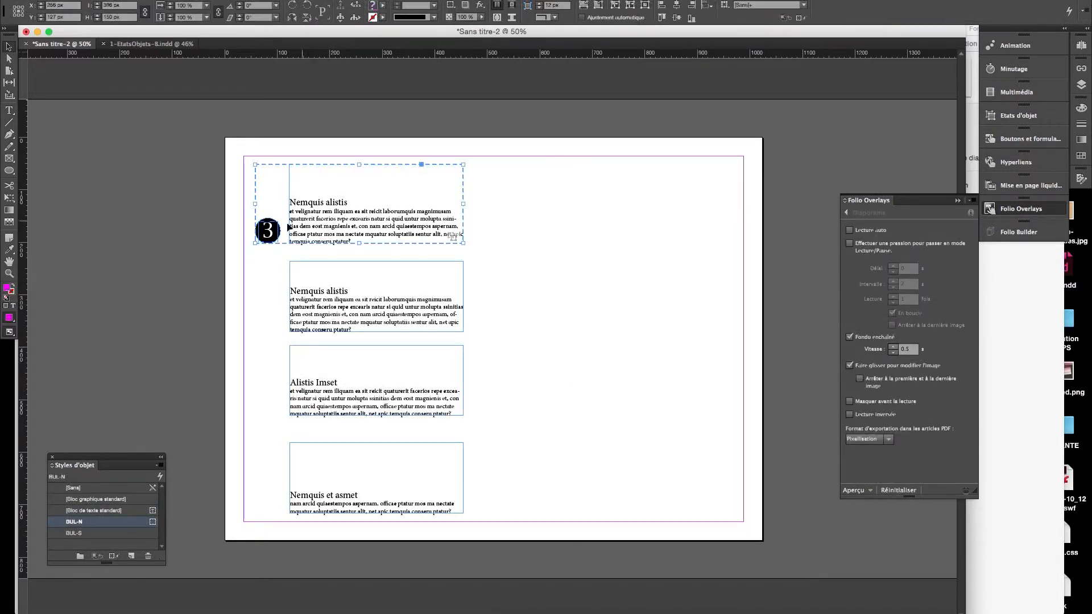
left_click(268, 230, "shift")
left_click_drag(314, 224, 579, 220)
left_click(526, 263)
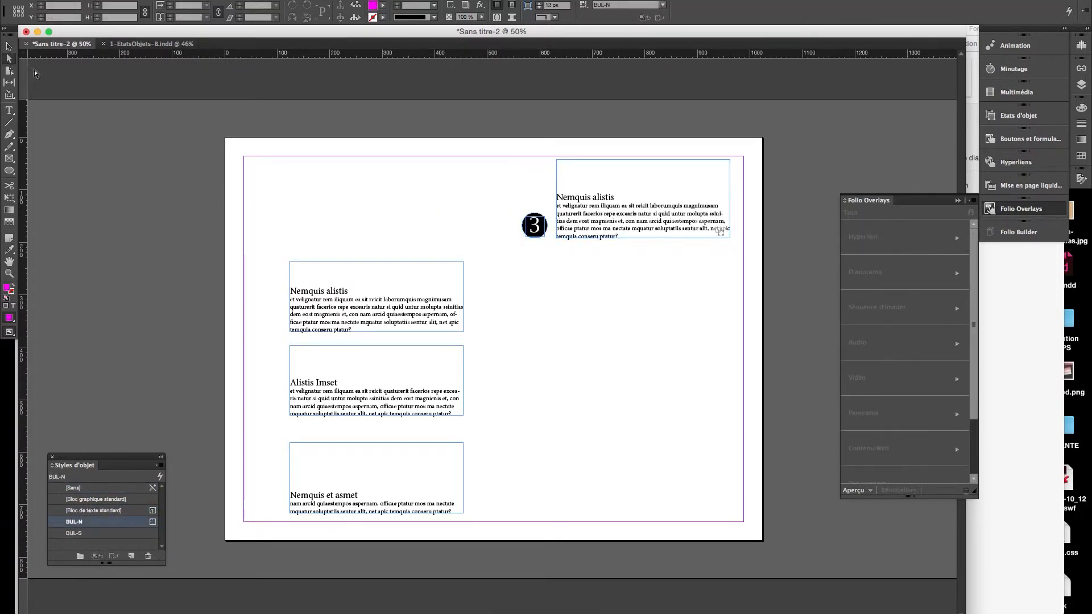
- Copy the circle from the multi-state block and place one copy beside each of the three text frames on the page
left_click(537, 221)
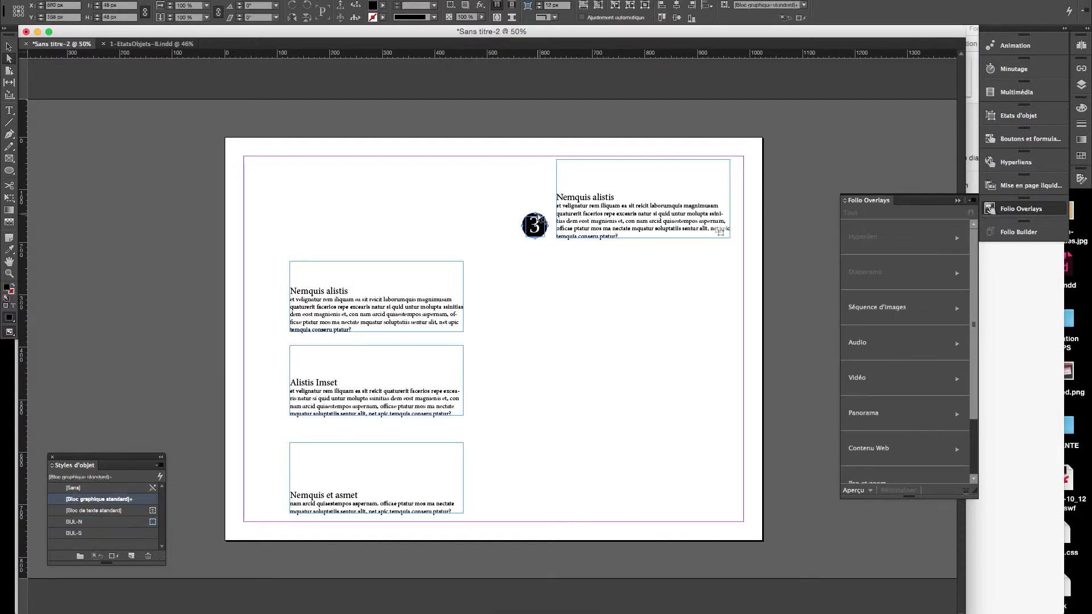
left_click_drag(540, 222, 266, 313)
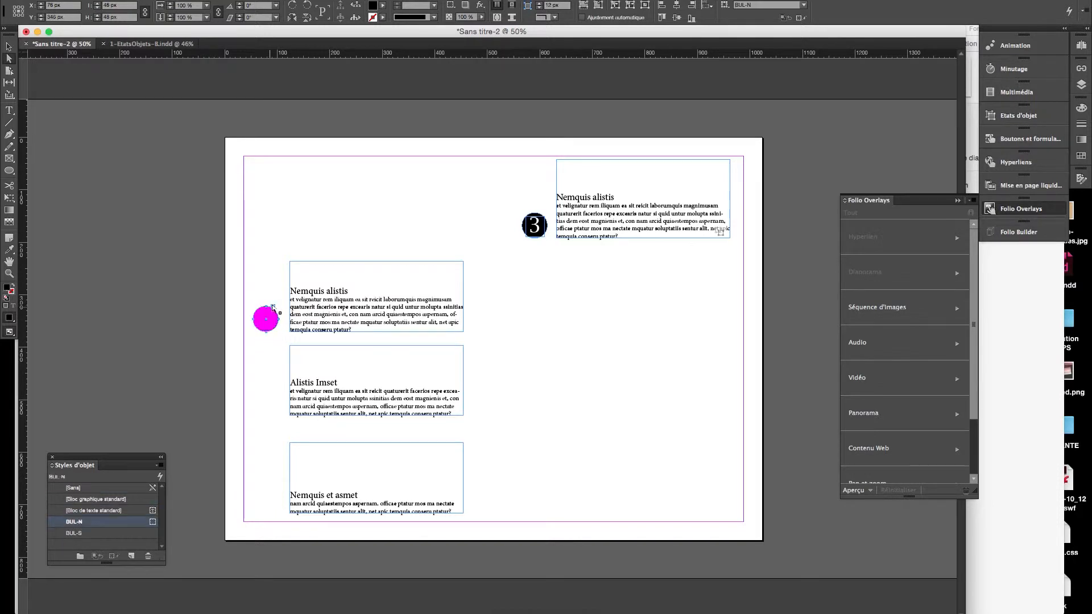
key("Delete")
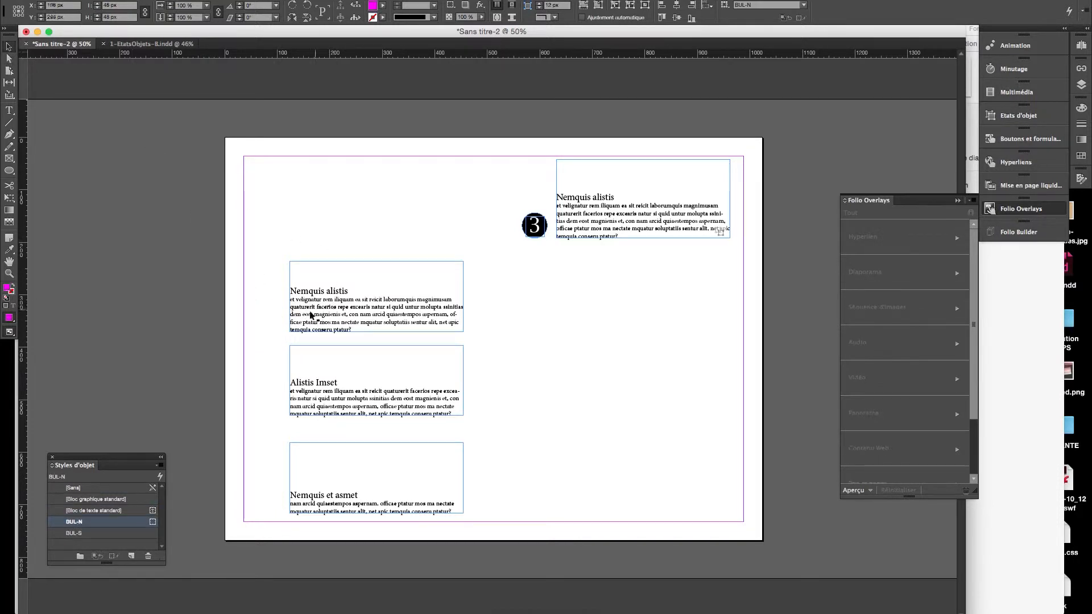
key("cmd+v")
left_click_drag(496, 342, 276, 516)
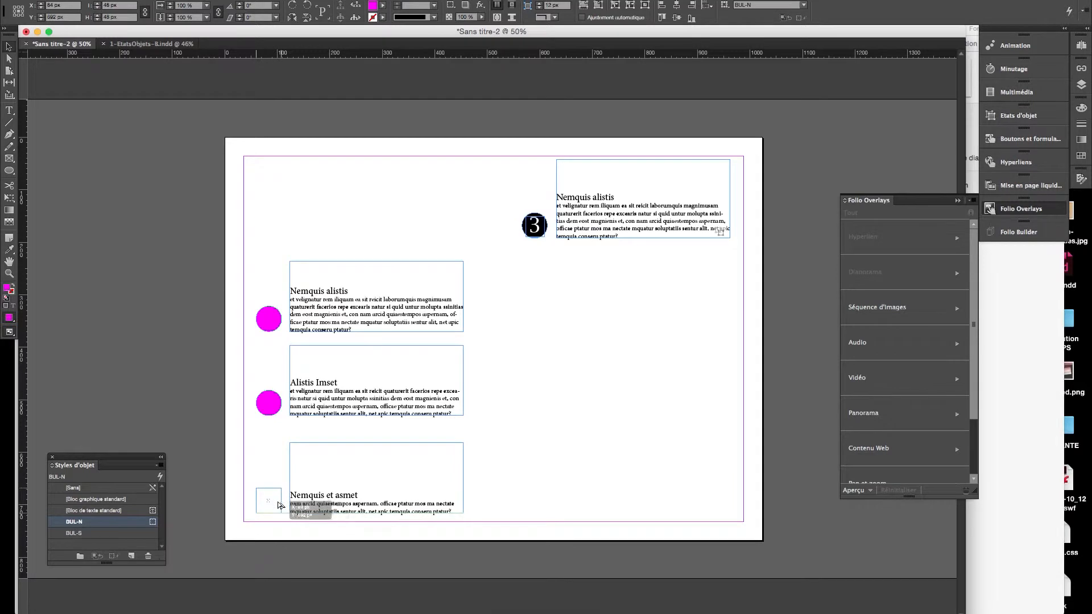
left_click(606, 491)
- Change the fill of the BUL-N object style to [Noir] with the three circles selected
left_click(265, 509)
left_click(265, 412, "shift")
left_click(272, 310, "shift")
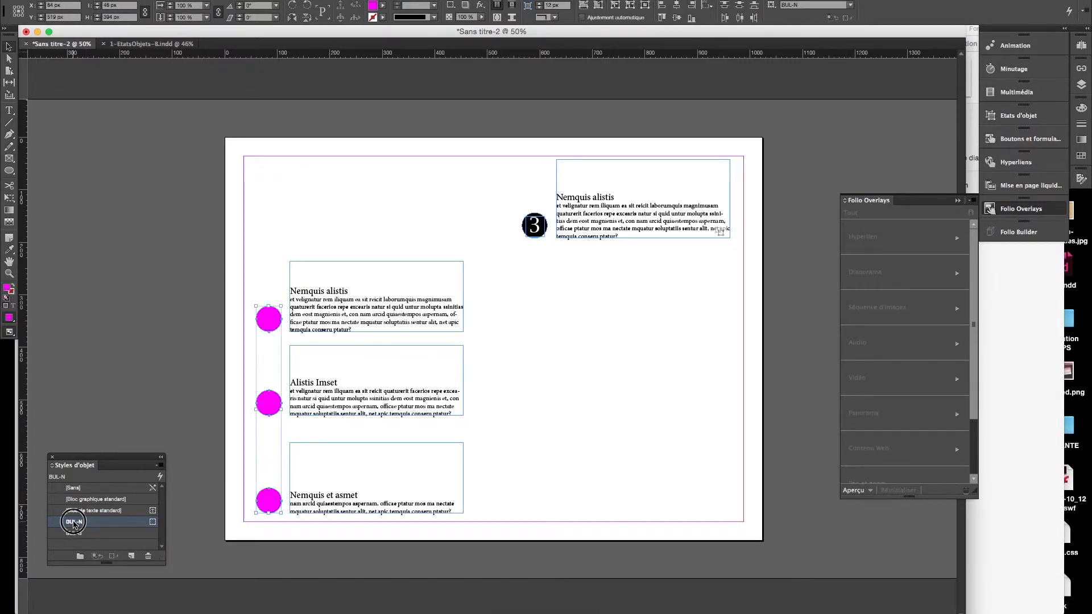
double_click(74, 522)
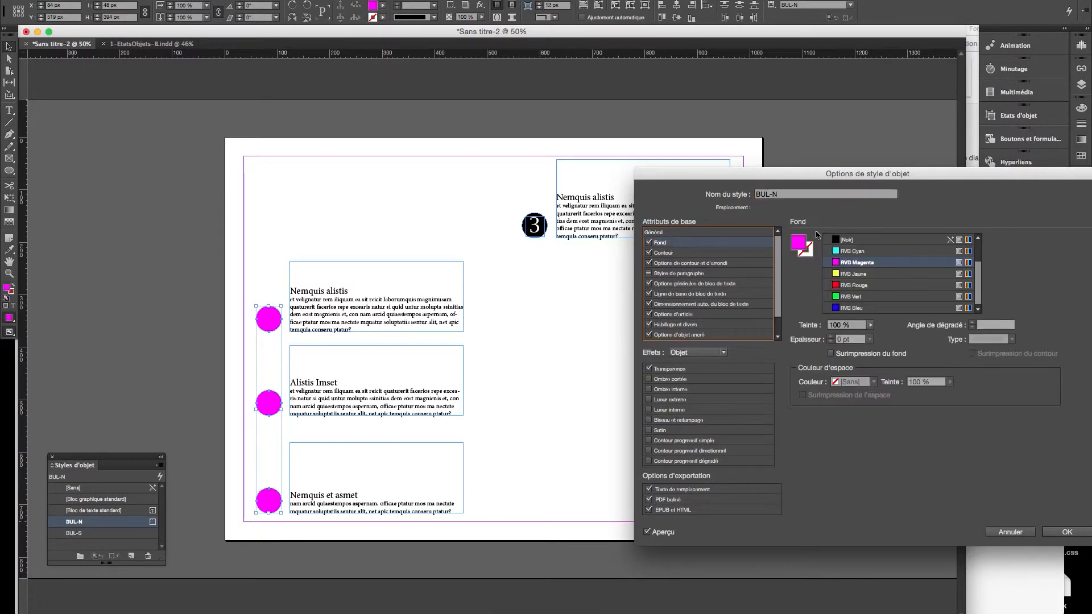
left_click(836, 242)
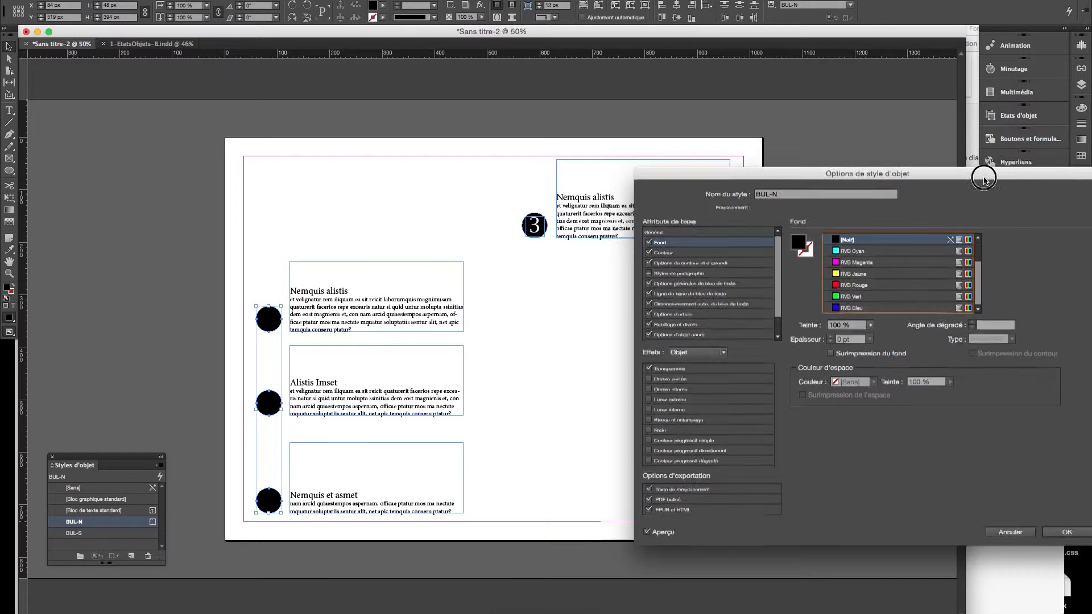
left_click_drag(983, 175, 872, 153)
left_click(968, 511)
left_click(366, 221)
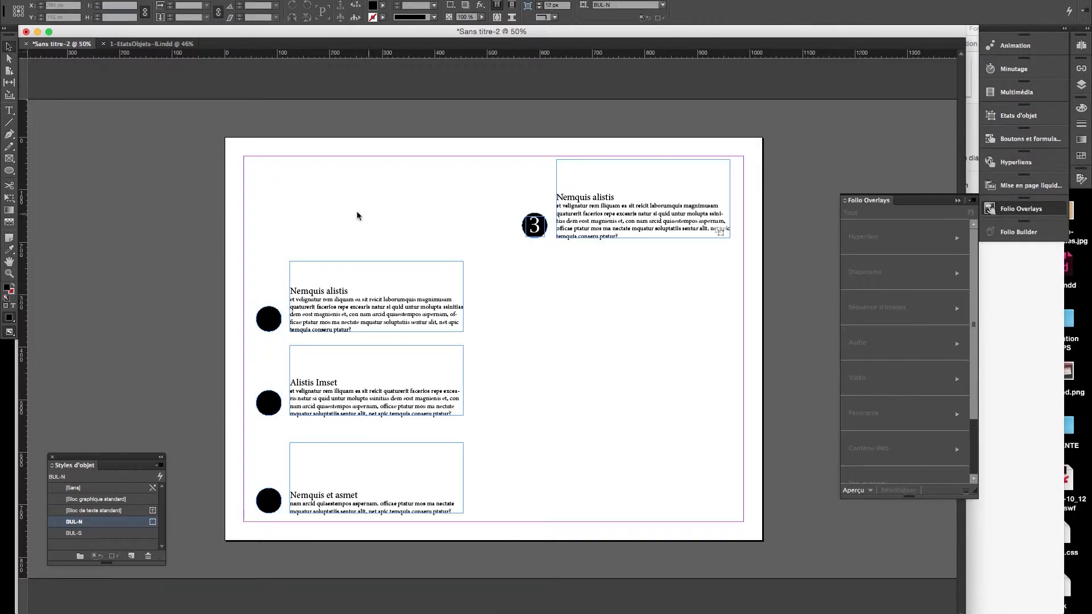
- Copy the number 3 out of the multi-state block and place a copy on each of the three black circles
left_click(10, 59)
left_click(532, 229)
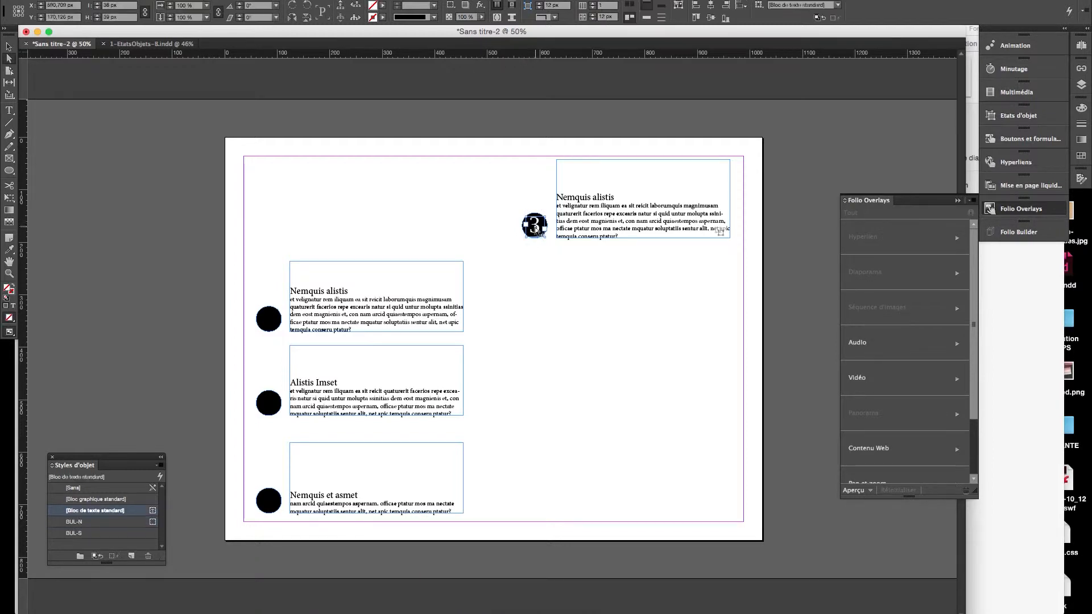
left_click_drag(536, 235, 369, 236)
key("super+x")
left_click(8, 47)
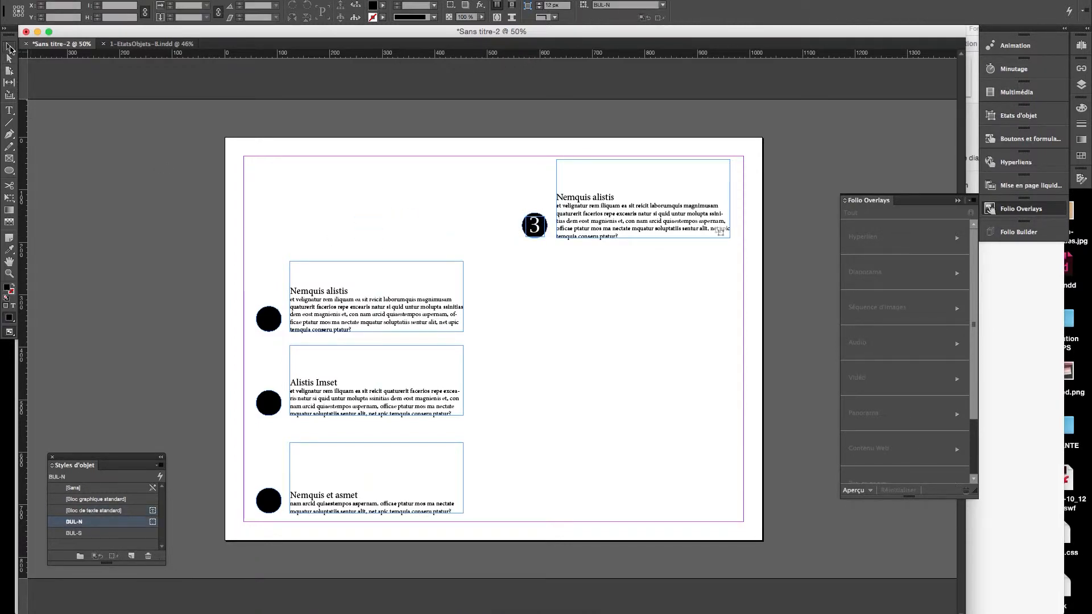
key("super+v")
left_click(268, 320)
left_click_drag(268, 322, 268, 400)
left_click_drag(270, 404, 280, 515)
- Align each number with its black circle, working from the lowest pair to the uppermost
left_click(255, 476)
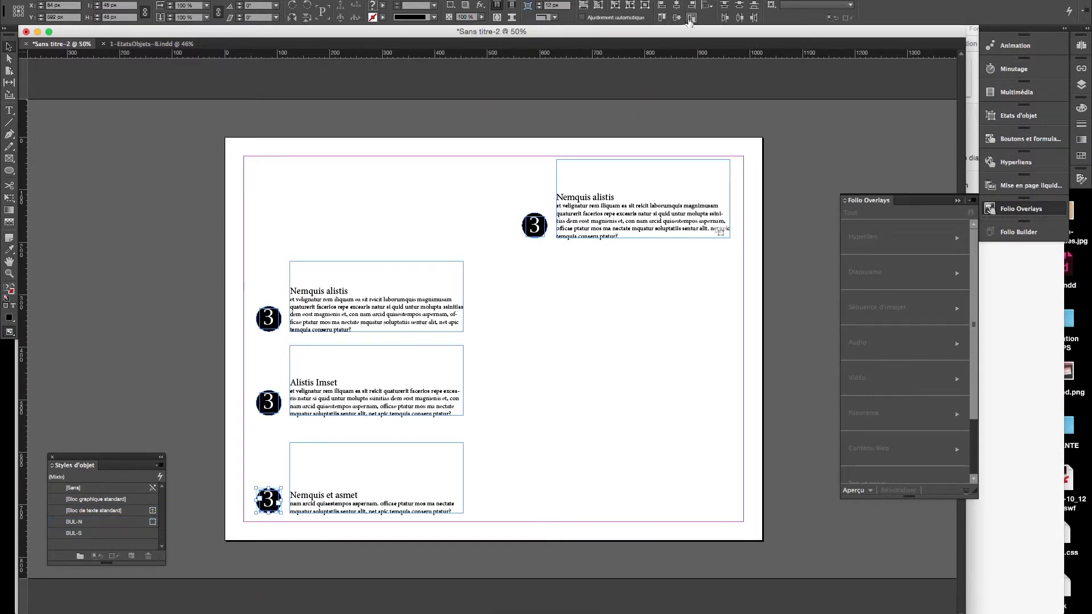
left_click_drag(254, 385, 282, 418)
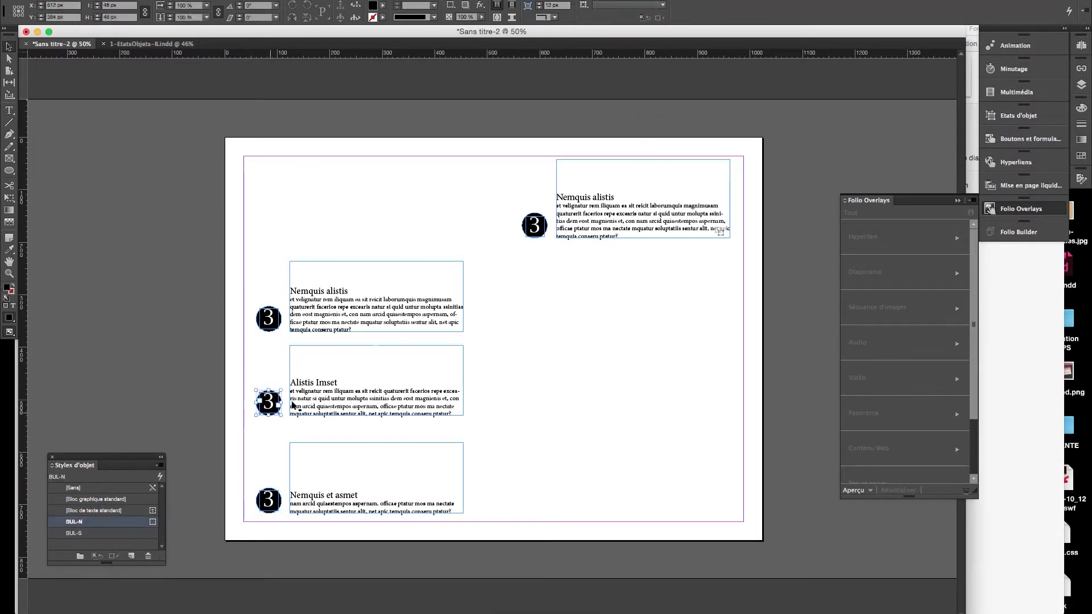
left_click_drag(246, 304, 273, 336)
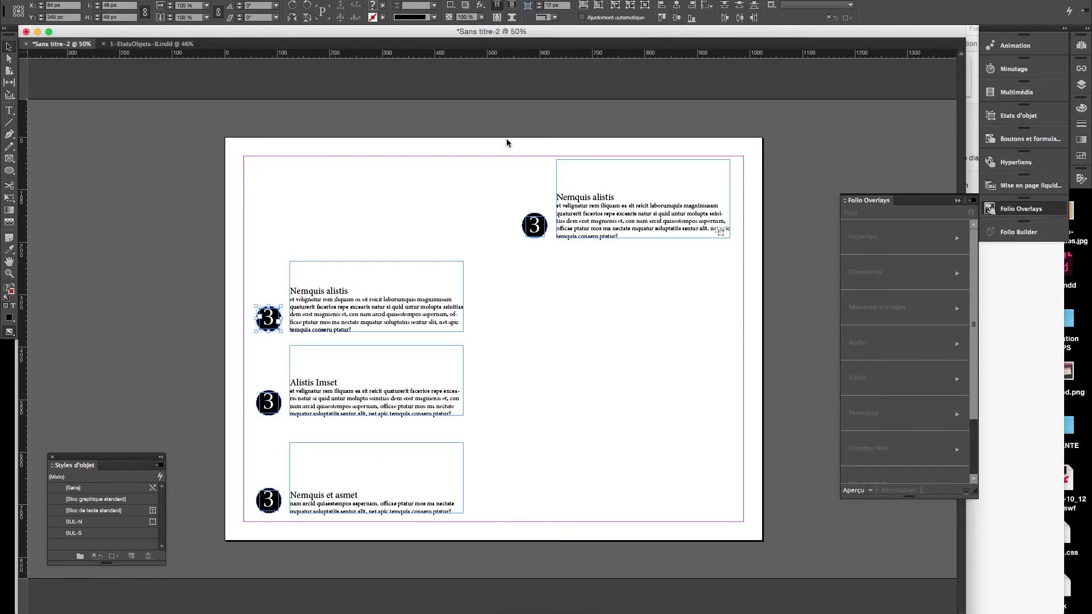
left_click(232, 238)
- Change the number beside "Nemquis alistis" to 1 and the number beside "Alistis Imset" to 2
double_click(270, 318)
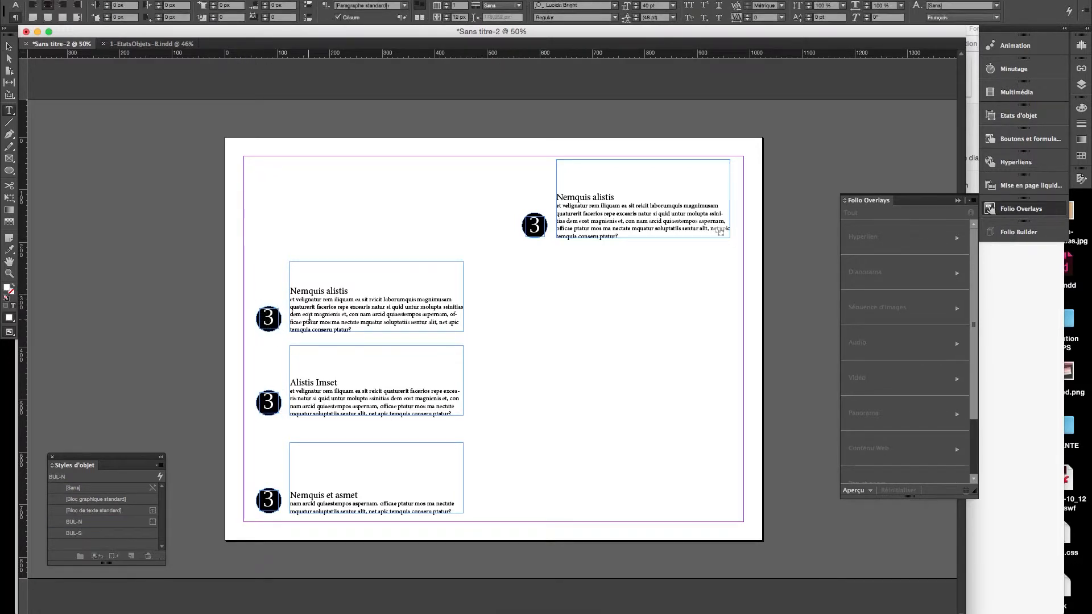
type("1")
left_click(263, 402)
key("Delete")
type("2")
key("Escape")
left_click(121, 343)
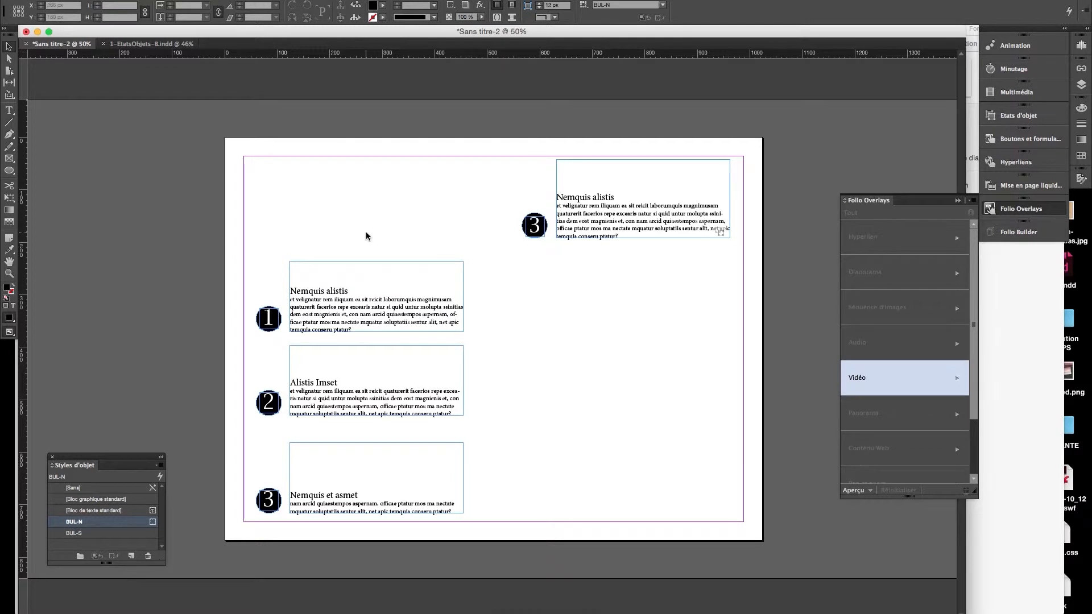
- Examine the three object states of the original multi-state block, switching between Etat 1, Etat 2 and Etat 3
left_click(600, 174)
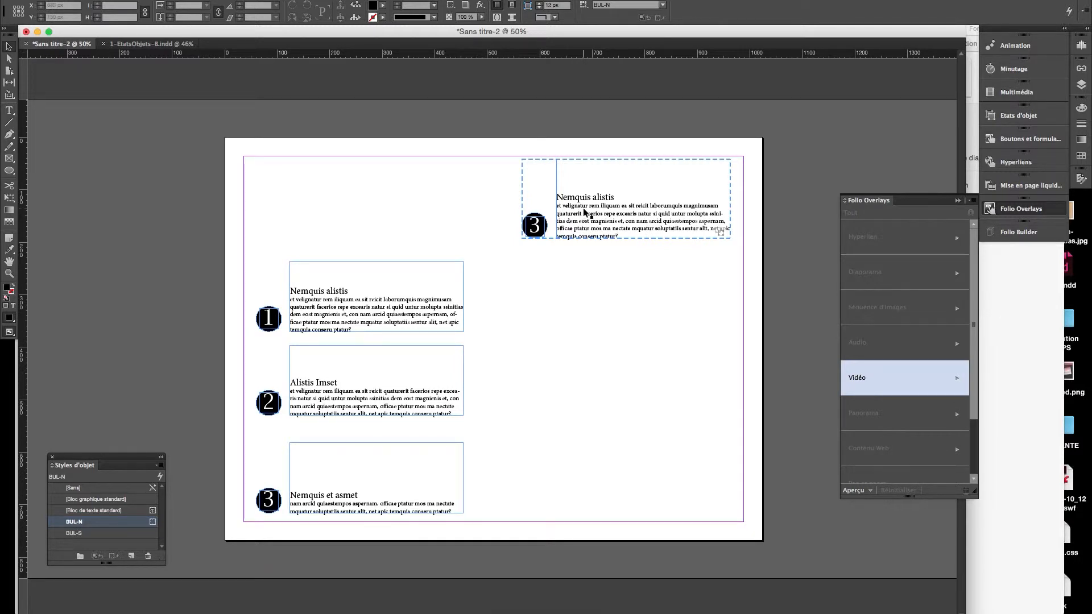
left_click(1018, 115)
left_click(654, 209)
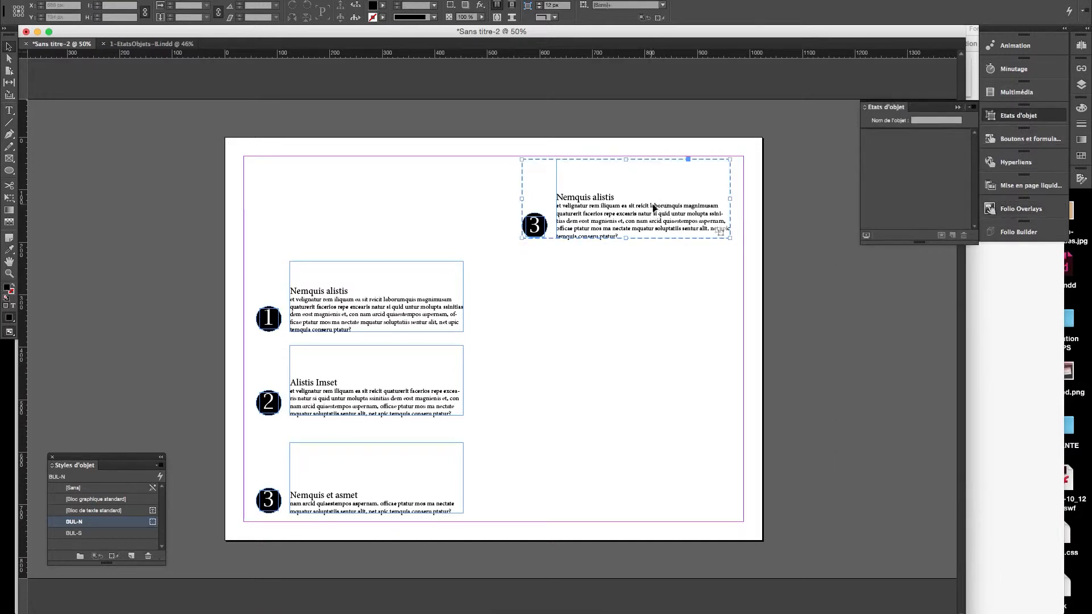
left_click(906, 161)
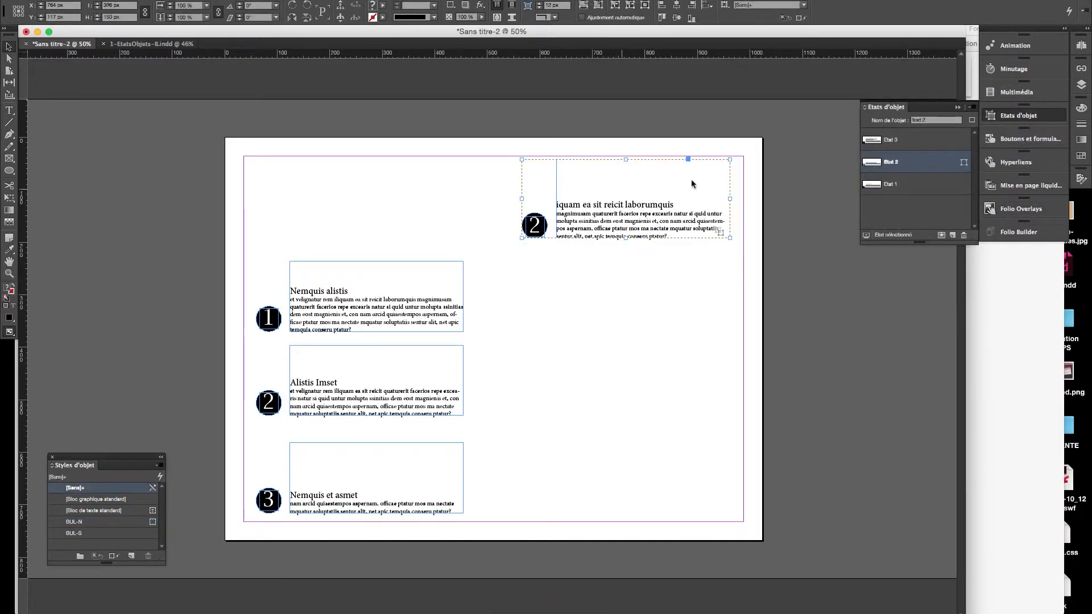
left_click(916, 140)
left_click(901, 187)
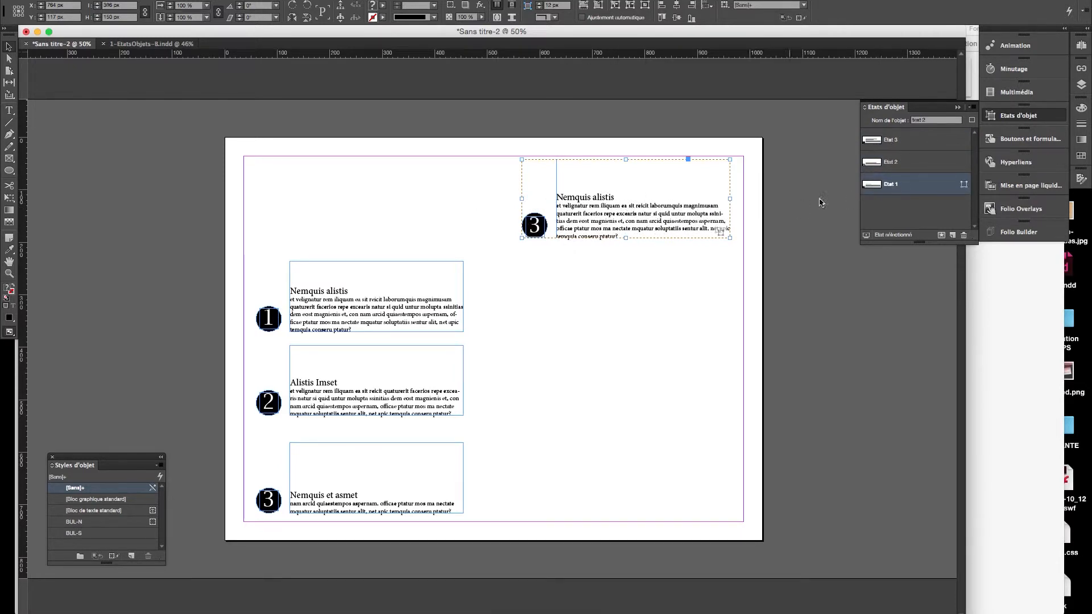
left_click(903, 164)
left_click(903, 147)
left_click(777, 386)
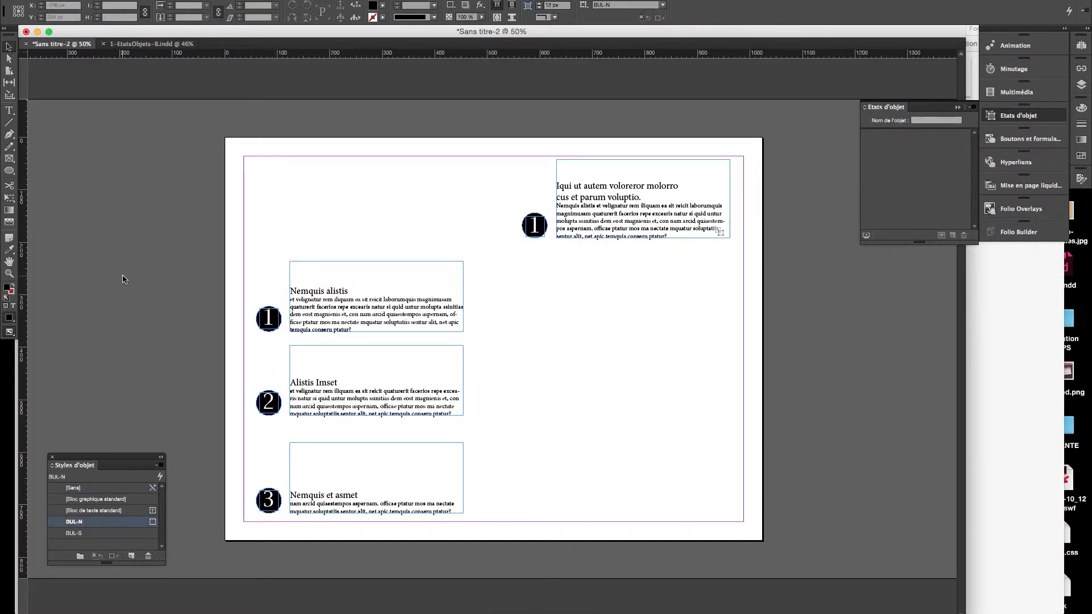
- Group each number with its black circle for the three bullets
left_click_drag(232, 297, 273, 344)
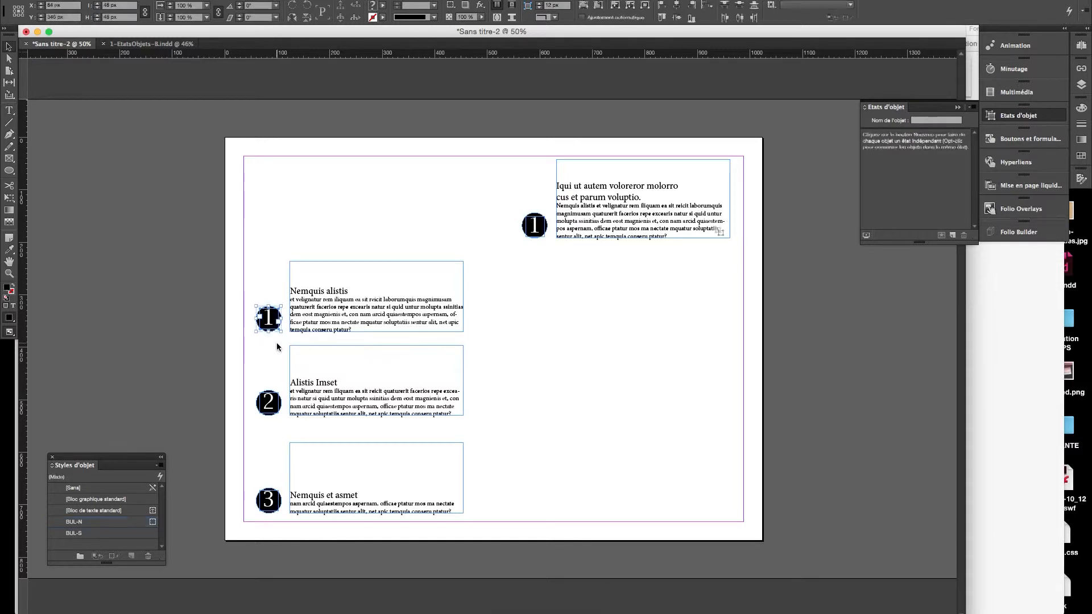
left_click_drag(246, 383, 272, 422)
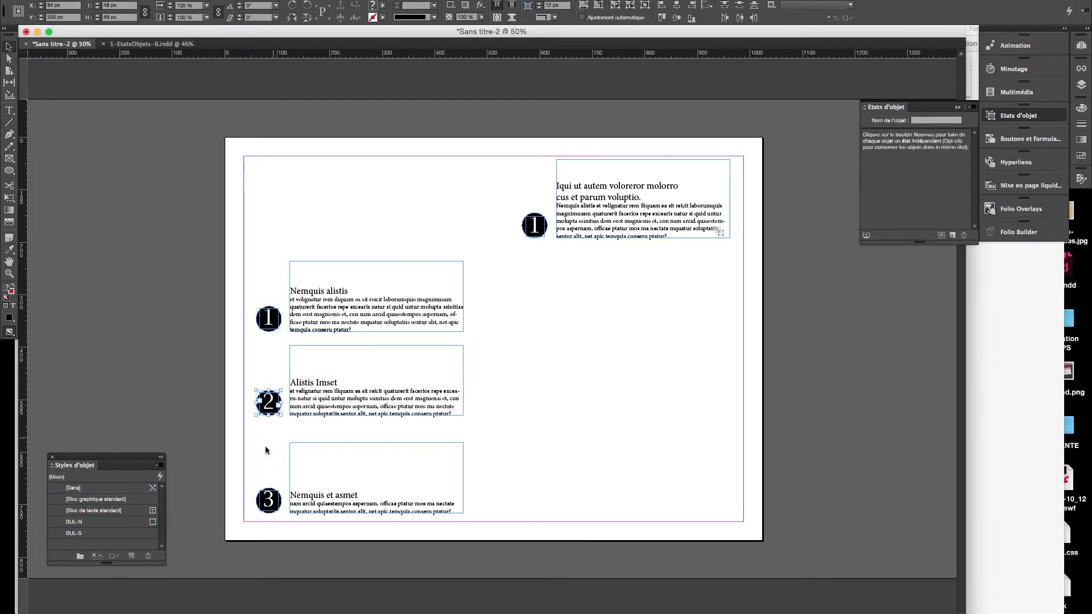
left_click_drag(241, 483, 288, 520)
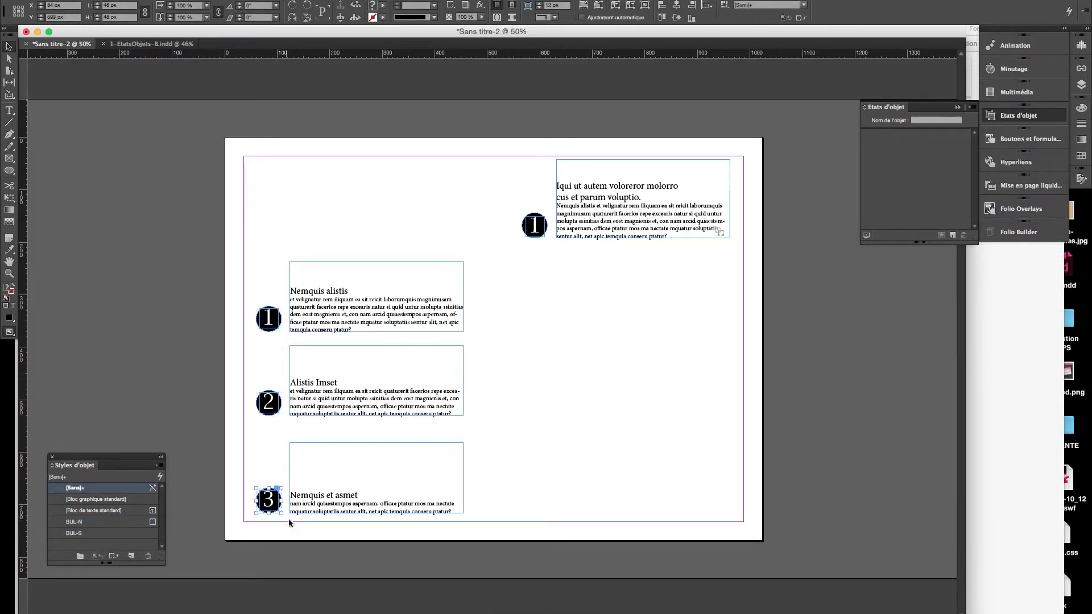
- Group each numbered bullet with the text frame next to it, making three separate blocks
left_click(246, 400)
left_click(257, 277)
left_click_drag(257, 277, 325, 329)
left_click_drag(244, 362, 330, 427)
left_click_drag(243, 481, 321, 518)
- Stack the three numbered blocks by aligning their bottom edges, and move the stack to the upper left part of the page
left_click(329, 318, "shift")
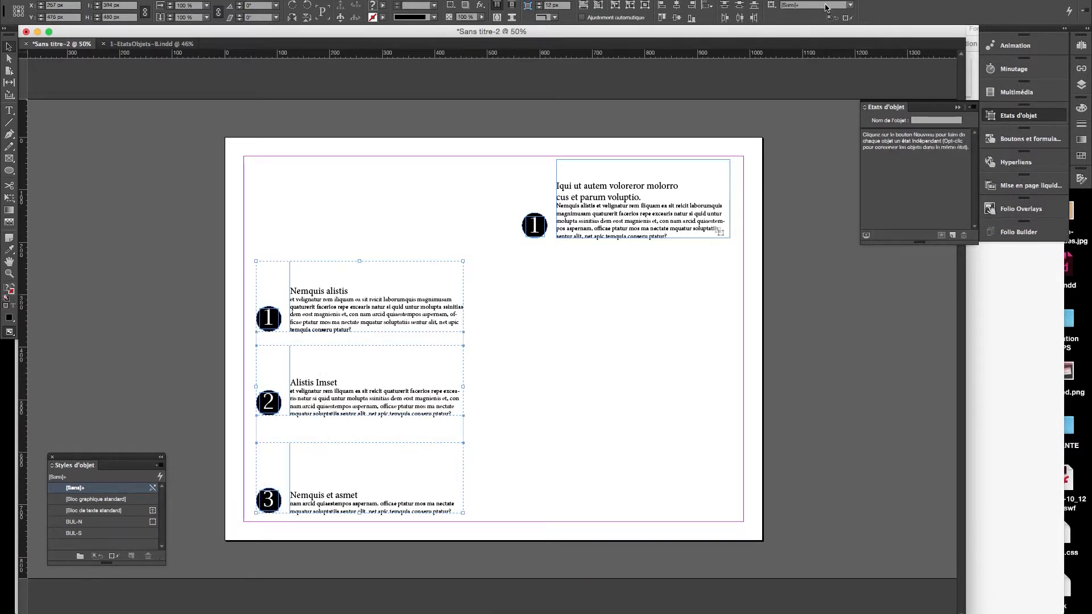
left_click(691, 18)
left_click(271, 408)
left_click_drag(287, 388, 427, 523)
left_click_drag(336, 449, 331, 222)
- Delete the original multi-state block from the upper right part of the page
left_click(593, 324)
left_click_drag(528, 295, 649, 189)
key("Delete")
left_click(364, 226)
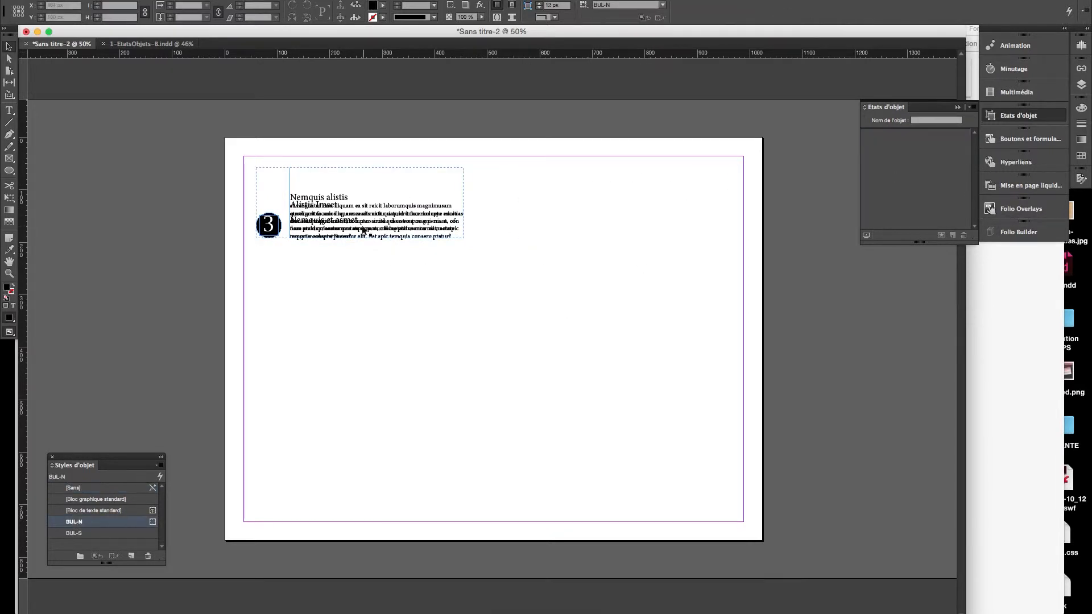
- Convert the three stacked blocks into a multi-state object and name it "infotexte"
left_click_drag(219, 153, 399, 255)
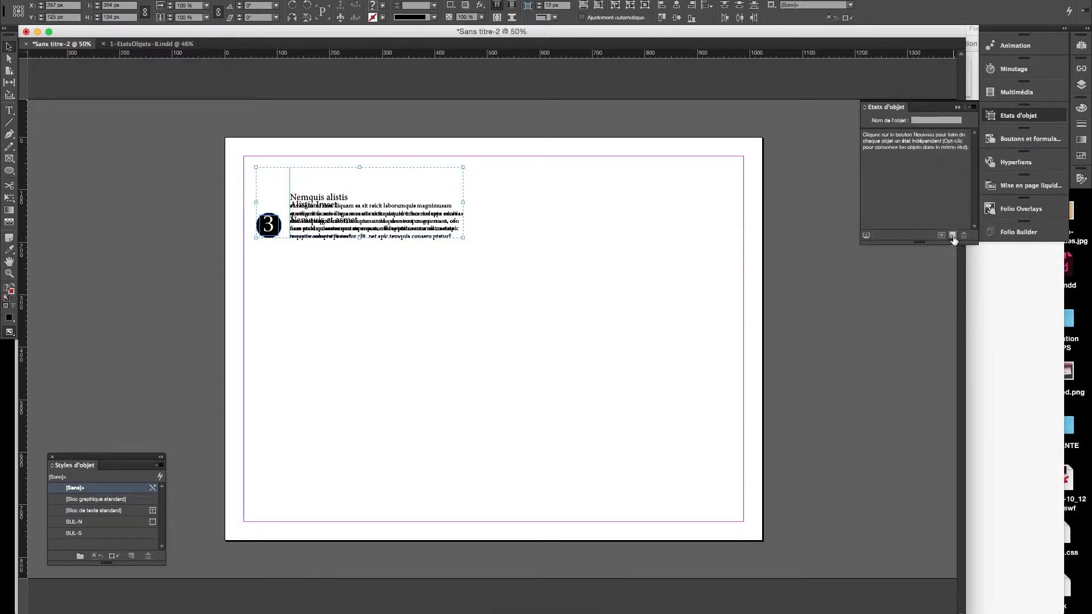
left_click(952, 235)
left_click(923, 121)
type("info")
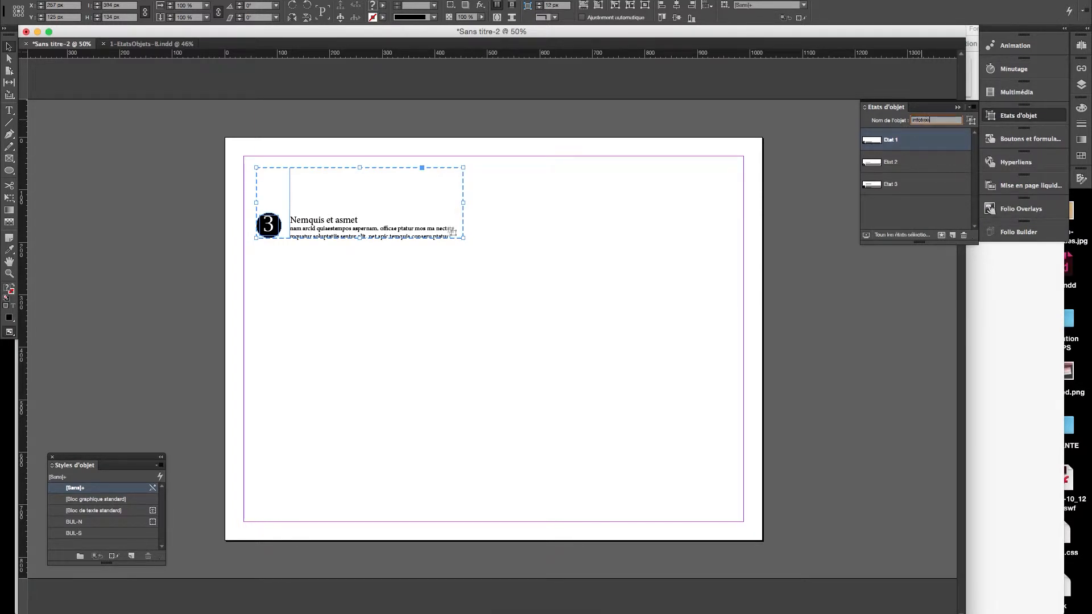
type("texte")
left_click(783, 177)
- Reorder the states of the infotexte object to Etat 3, Etat 2, Etat 1 so the blocks follow their numbers
left_click(309, 228)
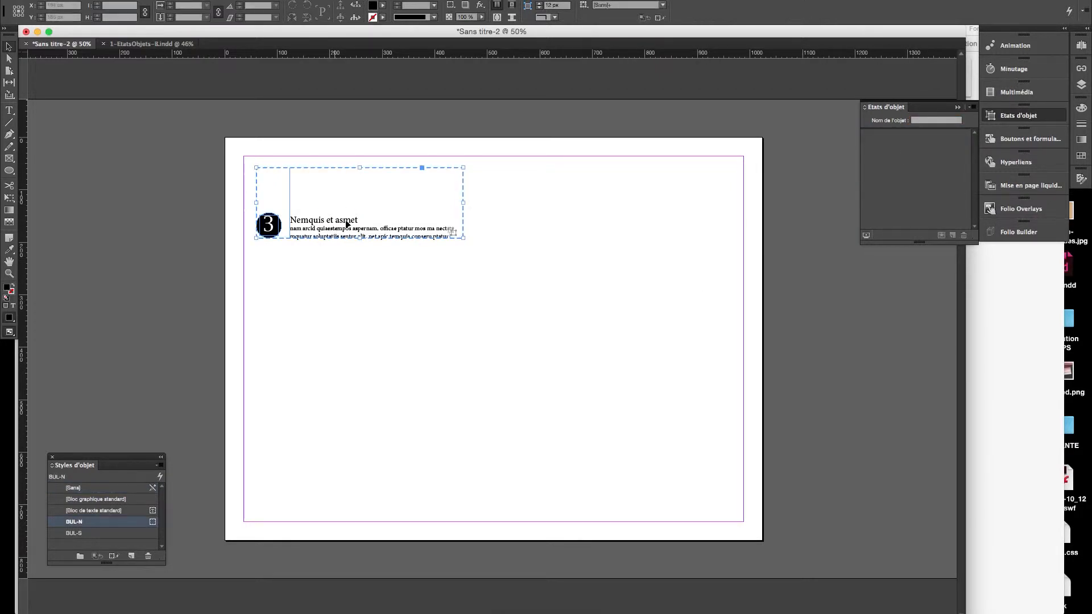
left_click(900, 164)
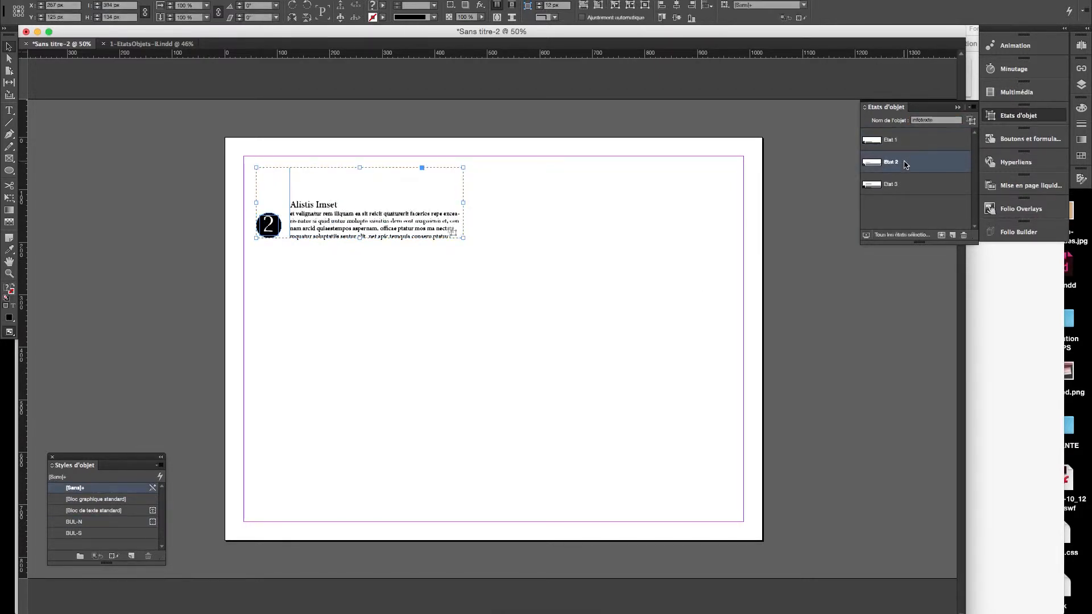
left_click(900, 190)
left_click_drag(897, 189, 886, 139)
left_click(889, 182)
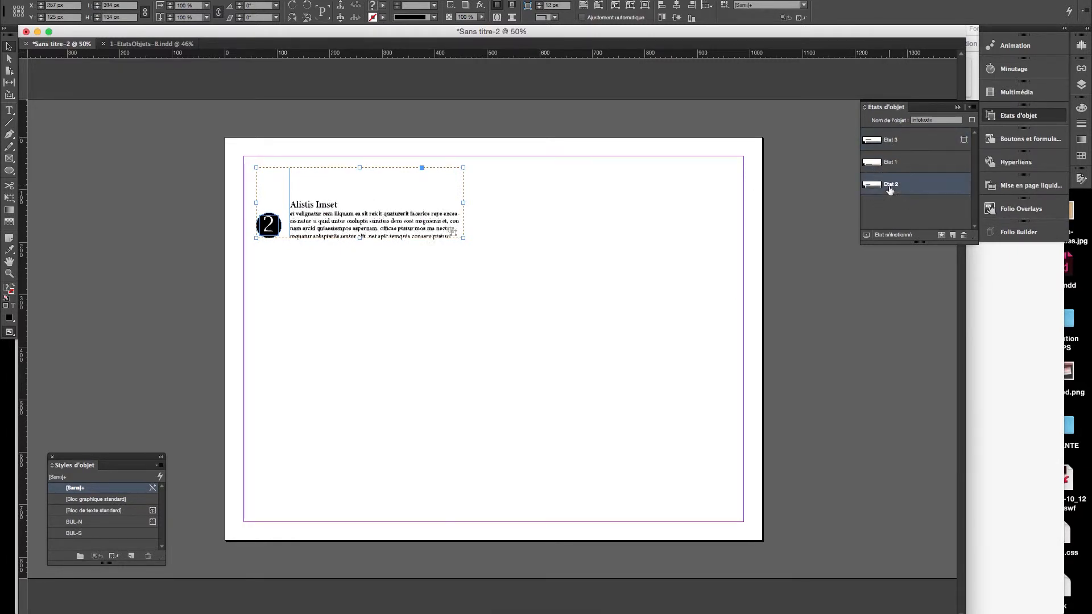
left_click_drag(895, 190, 897, 163)
left_click(571, 289)
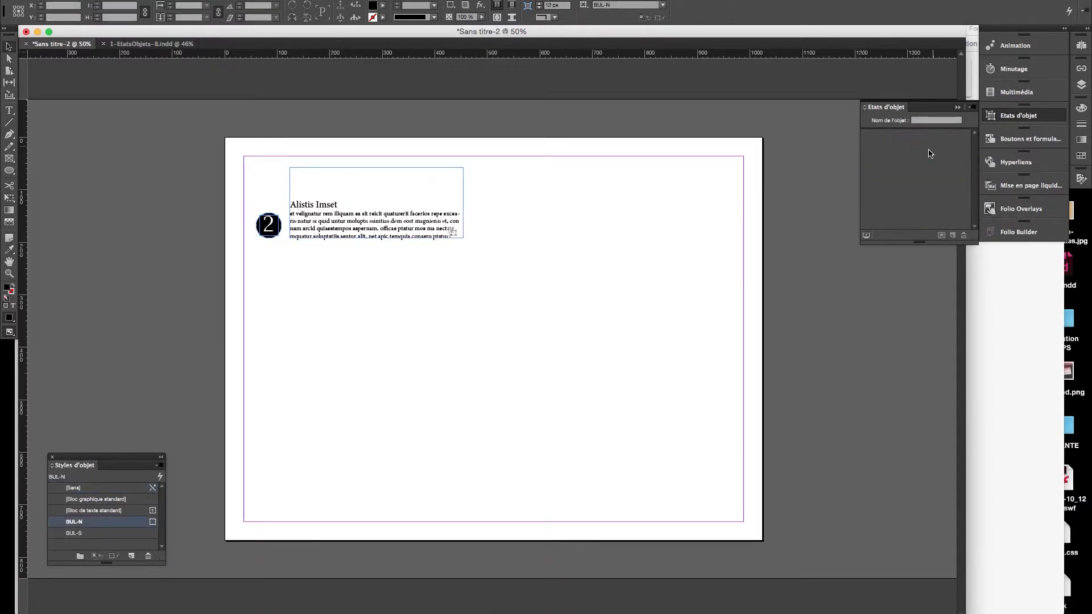
- Check the state order of the infotexte object by displaying each of its three states in turn
left_click(317, 215)
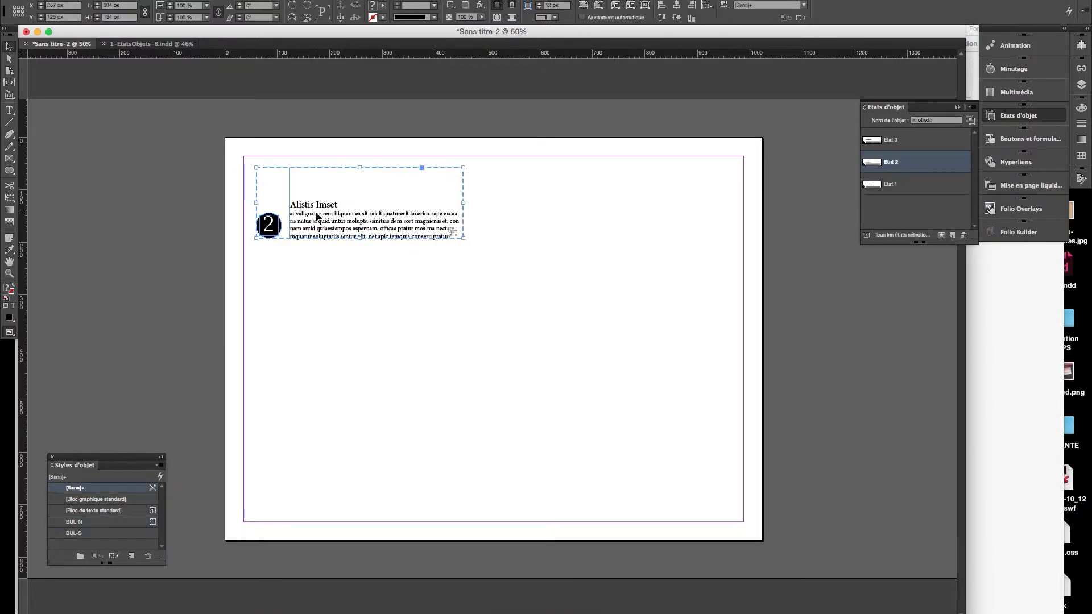
left_click(917, 142)
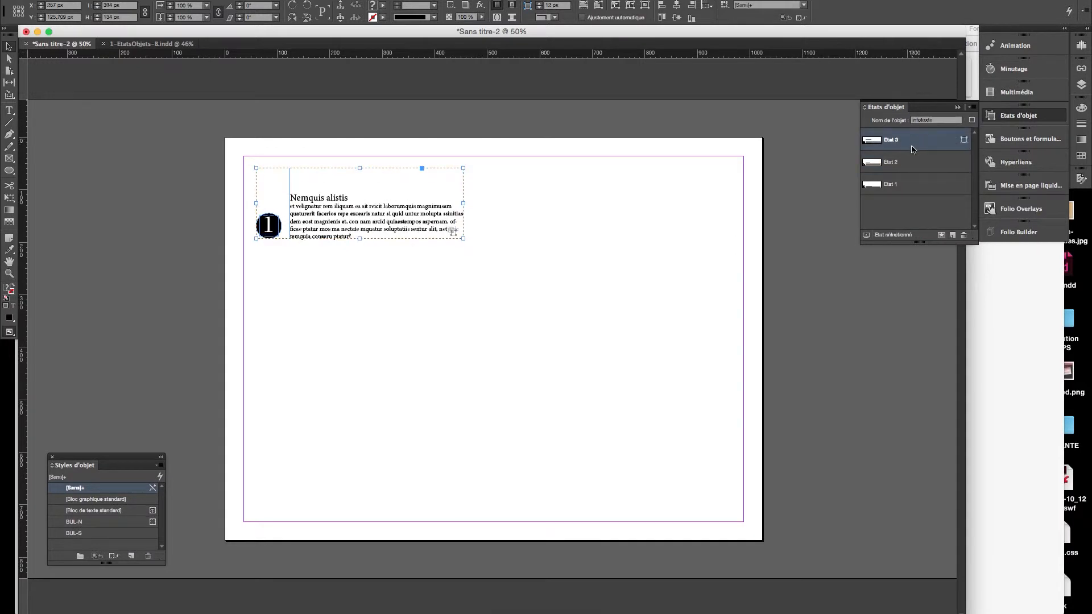
left_click(898, 169)
left_click(896, 186)
left_click(895, 161)
left_click(902, 142)
left_click(895, 165)
left_click(901, 183)
left_click(905, 142)
left_click(903, 163)
left_click(888, 189)
- Move the infotexte multi-state object to the middle of the page and leave it selected
left_click(613, 308)
left_click_drag(181, 151, 408, 250)
left_click_drag(320, 226, 462, 300)
left_click(574, 402)
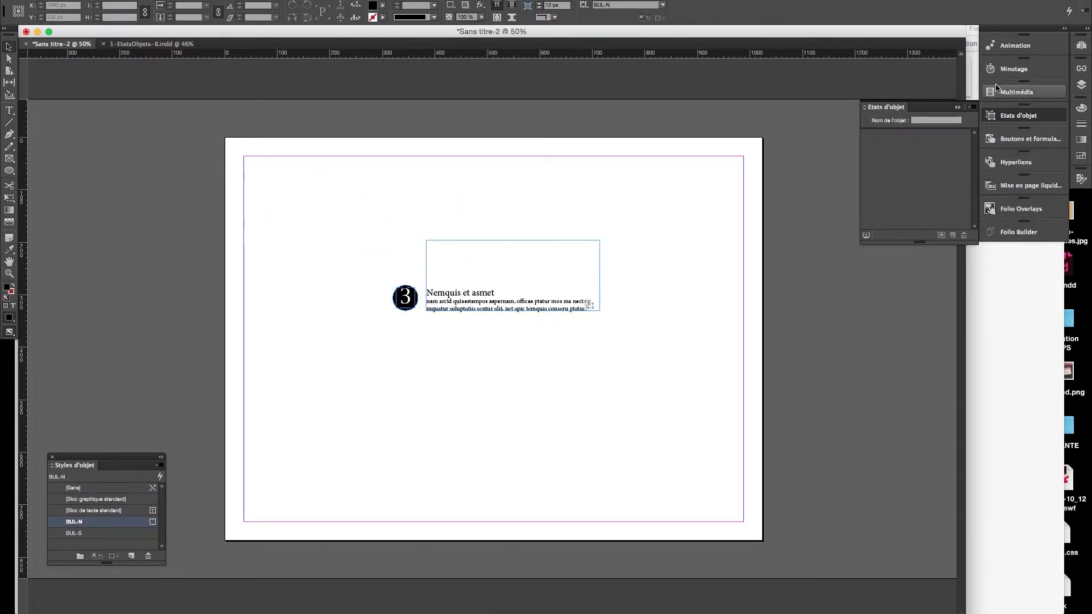
left_click(488, 293)
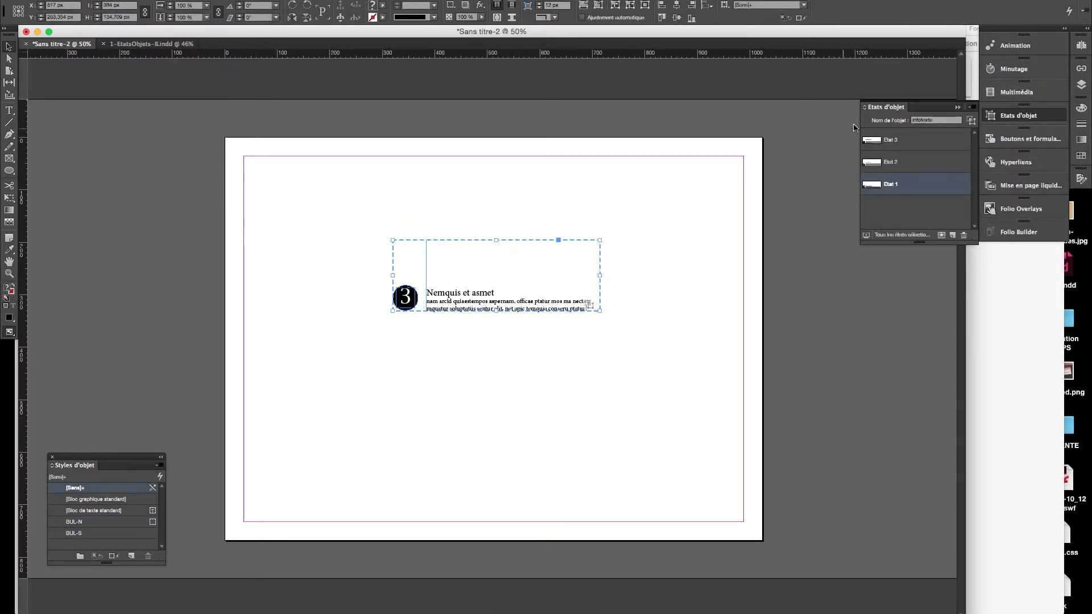
- Enable the swipe option "Faire glisser pour modifier l'image" in the slideshow overlay settings of the infotexte object
left_click(1020, 210)
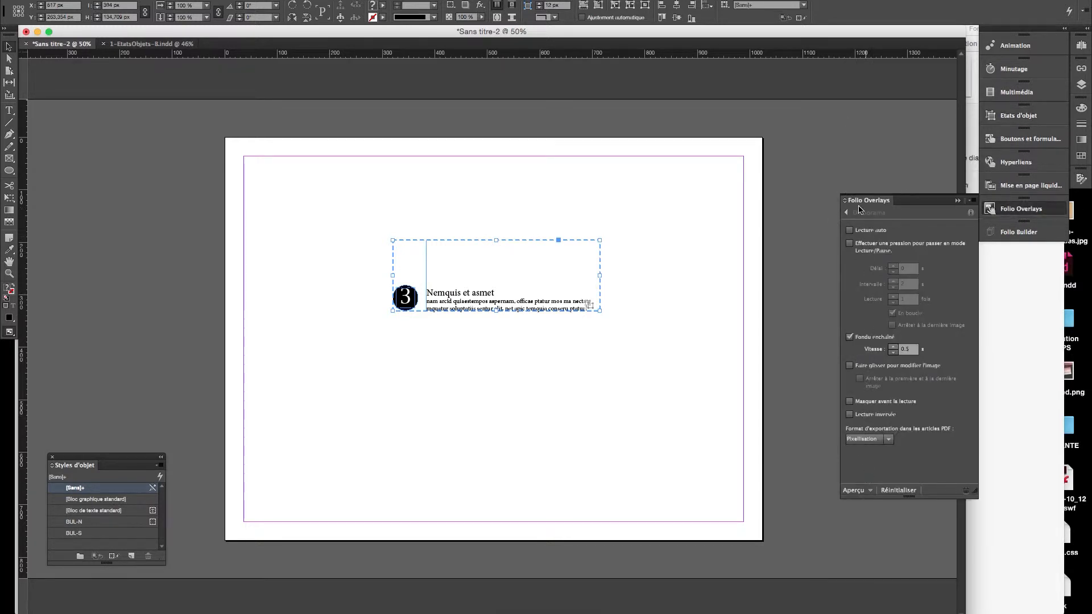
left_click(850, 366)
left_click(591, 188)
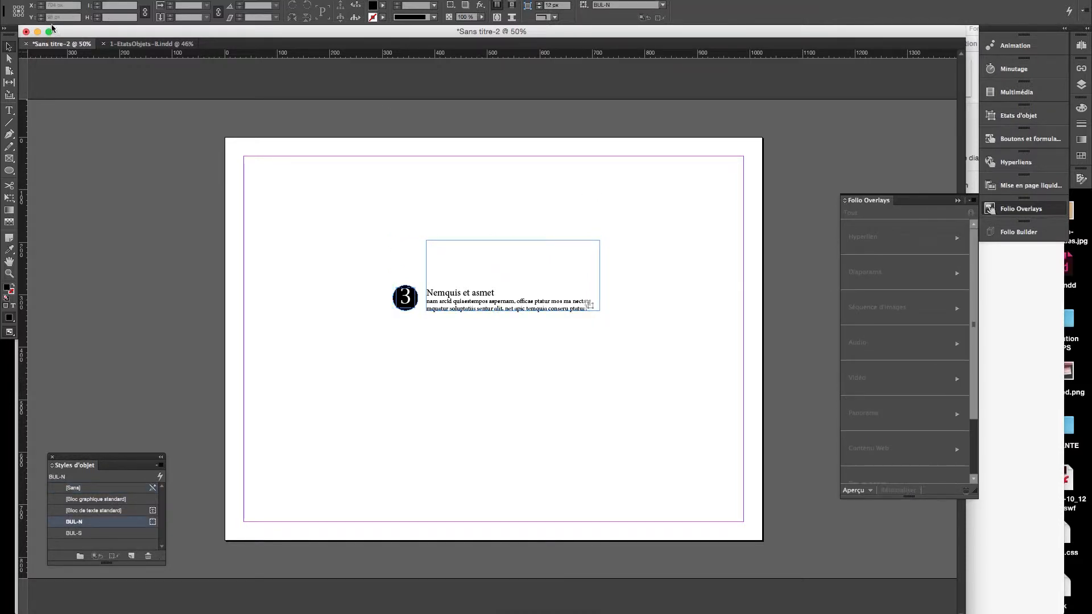
- In 1-EtatsObjets-B.indd, move the button frame off the left-pointing double arrow, lower the numbered text block and copy the arrow
left_click(139, 45)
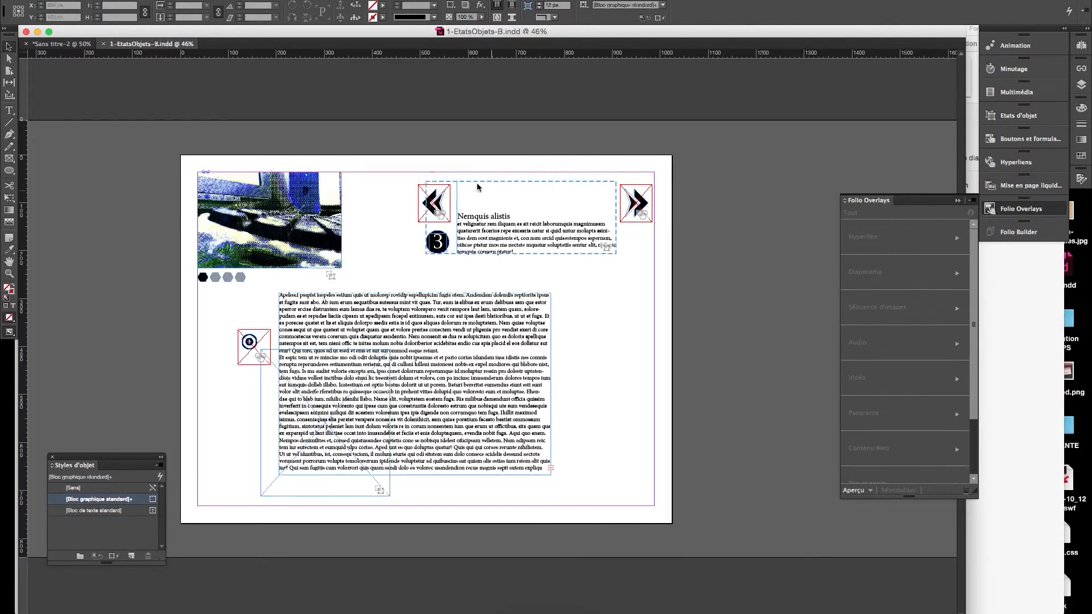
left_click(436, 207)
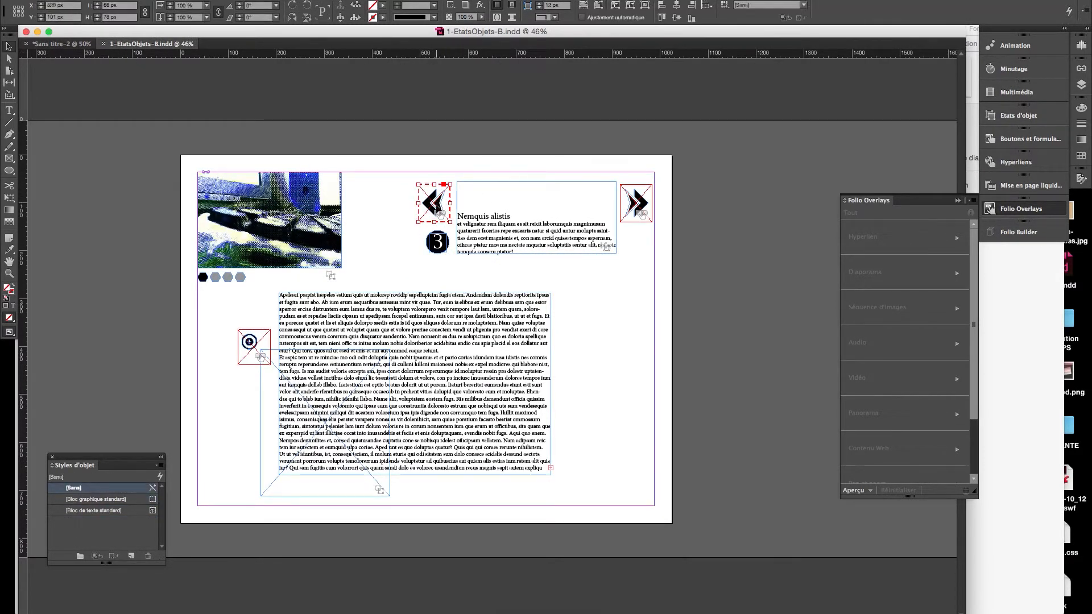
left_click_drag(437, 211, 383, 211)
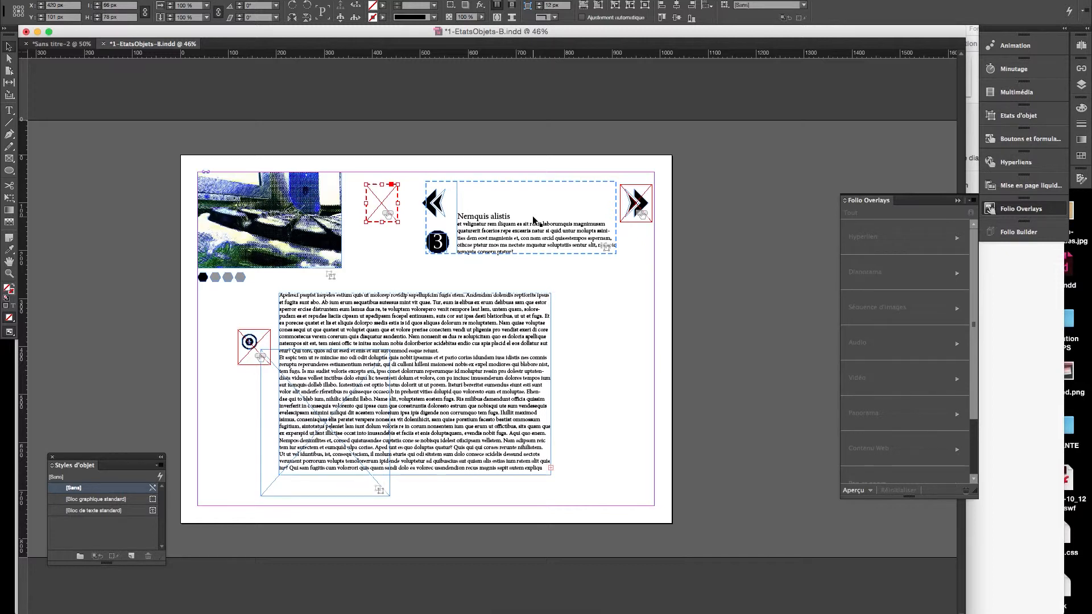
left_click_drag(476, 201, 476, 236)
left_click(437, 204)
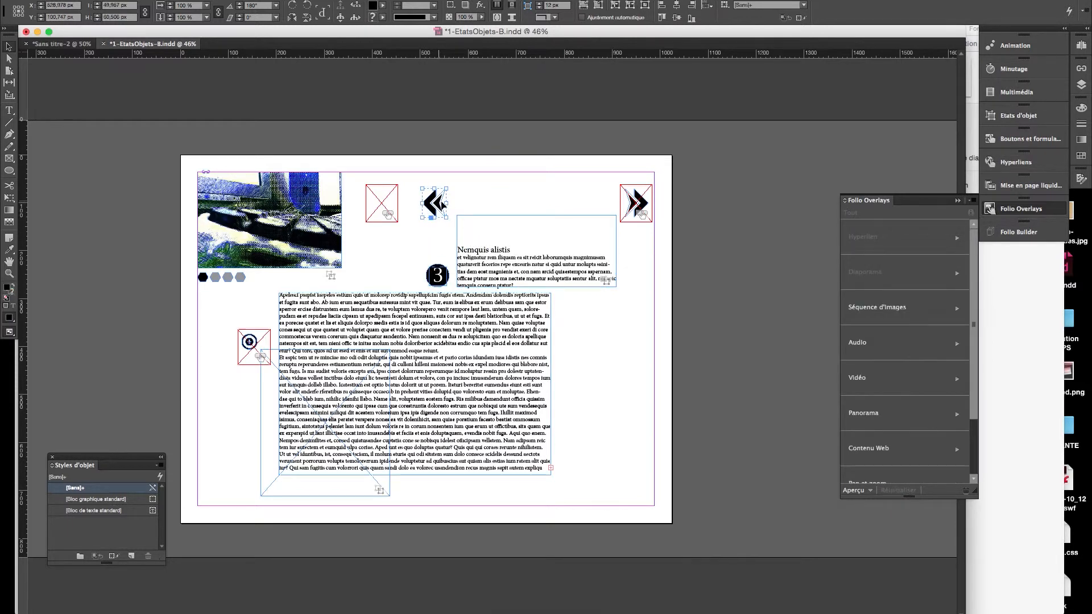
- Paste the double arrow into the Sans titre-2 document and place a right-pointing version just right of the text block
left_click(61, 44)
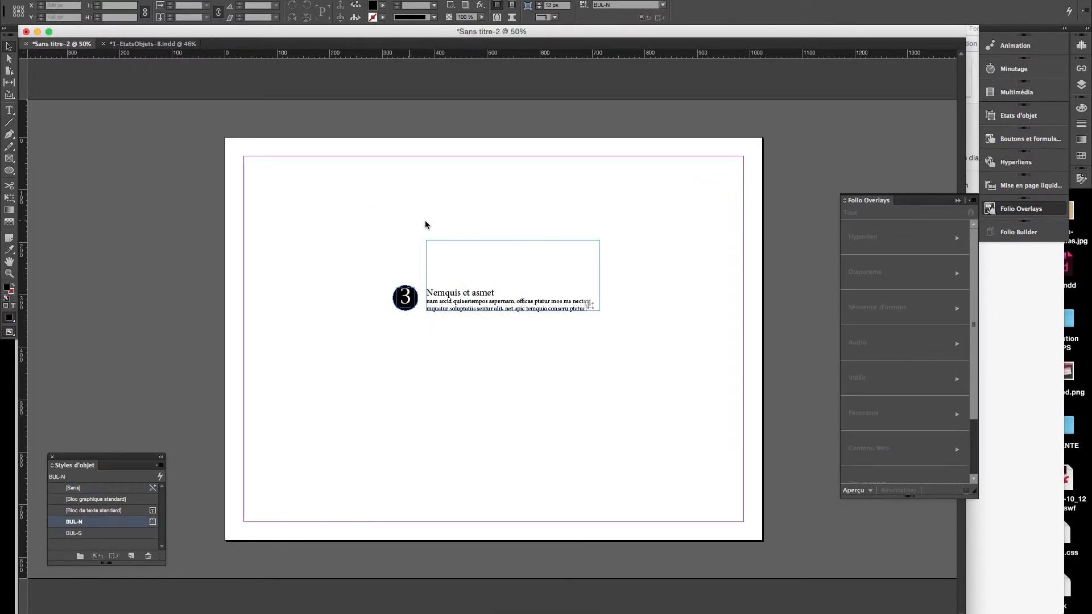
key("ctrl+v")
left_click_drag(496, 348, 635, 303)
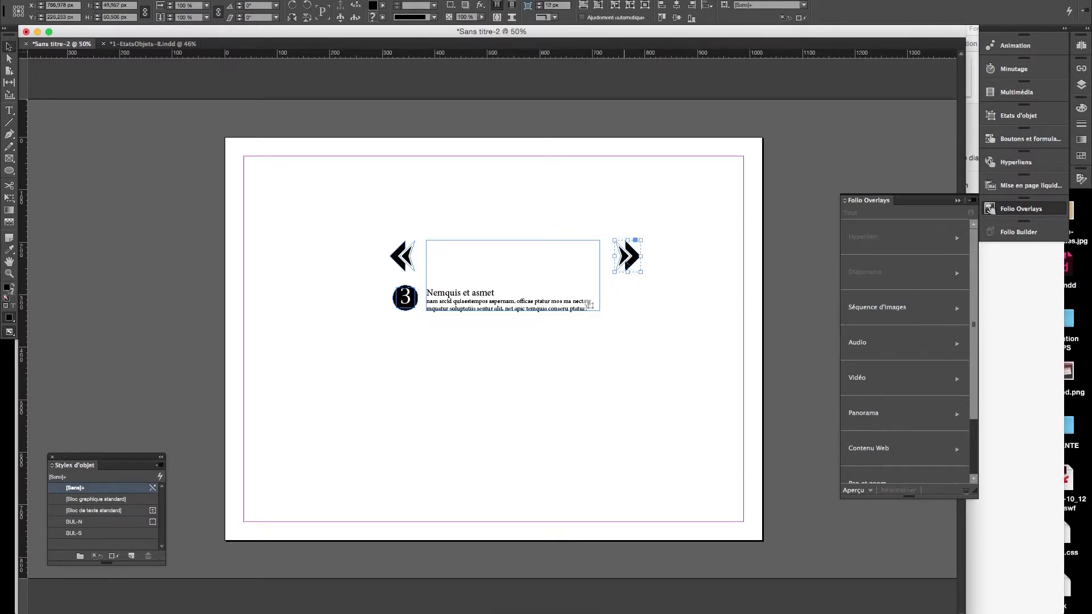
- Delete the left-pointing arrow and nudge the right-pointing arrow slightly closer to the text block
left_click(680, 262)
left_click(402, 261)
key("Delete")
left_click(628, 257)
key("Left")
key("Left")
key("Left")
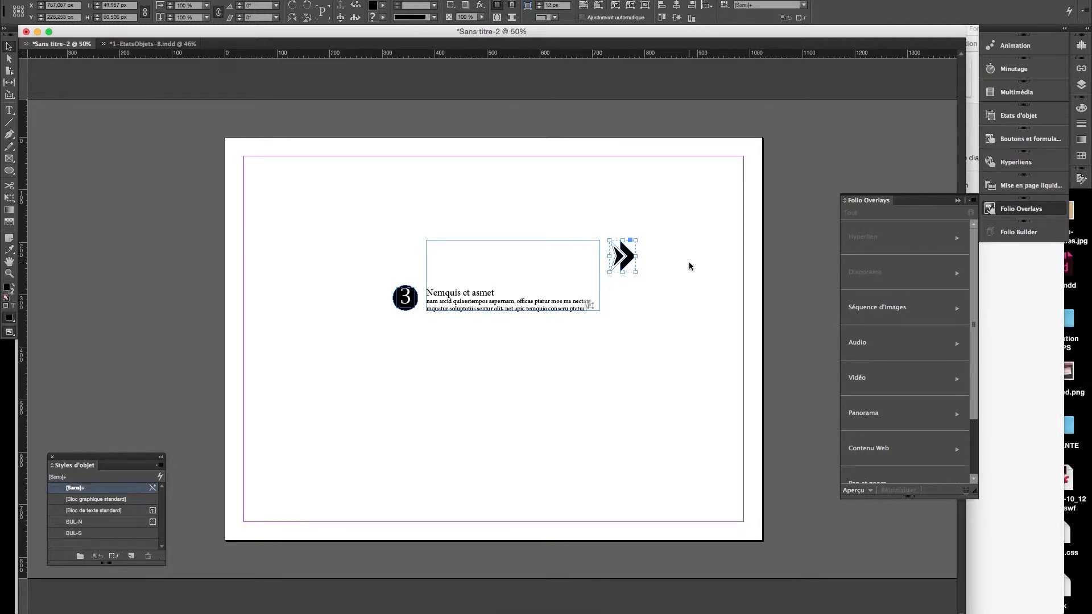
left_click(653, 327)
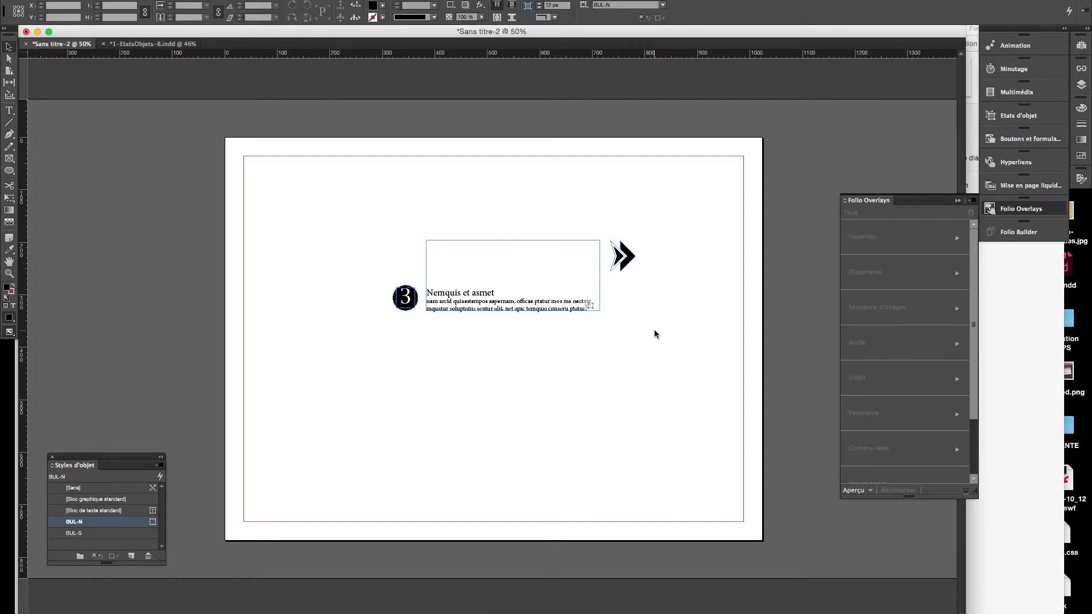
- Draw an empty square frame about 82 px wide below the right-pointing arrow and select it with the button settings displayed
left_click(10, 160)
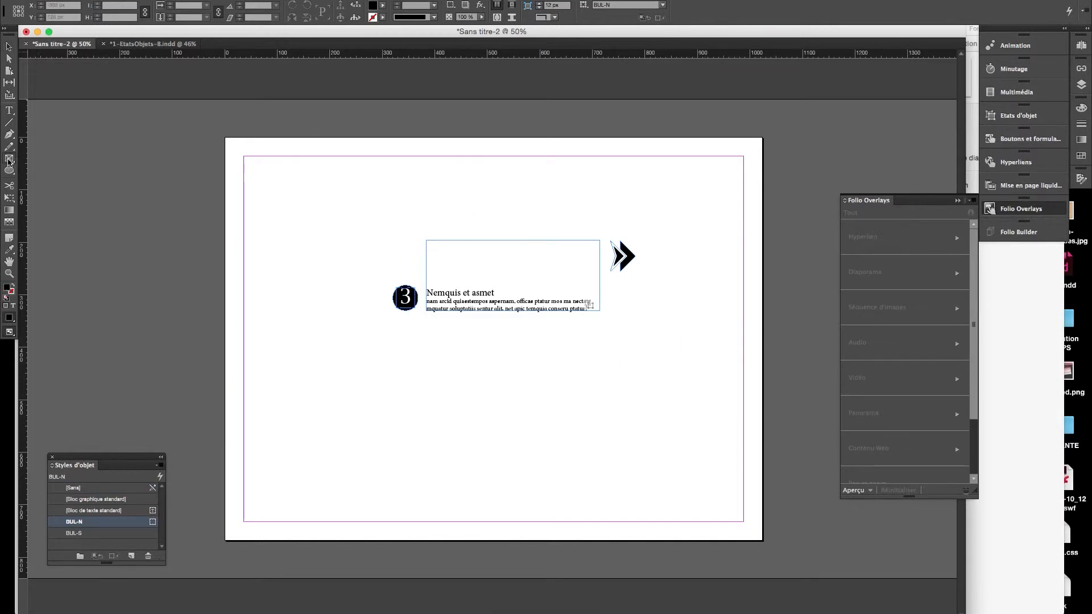
left_click_drag(618, 339, 662, 382)
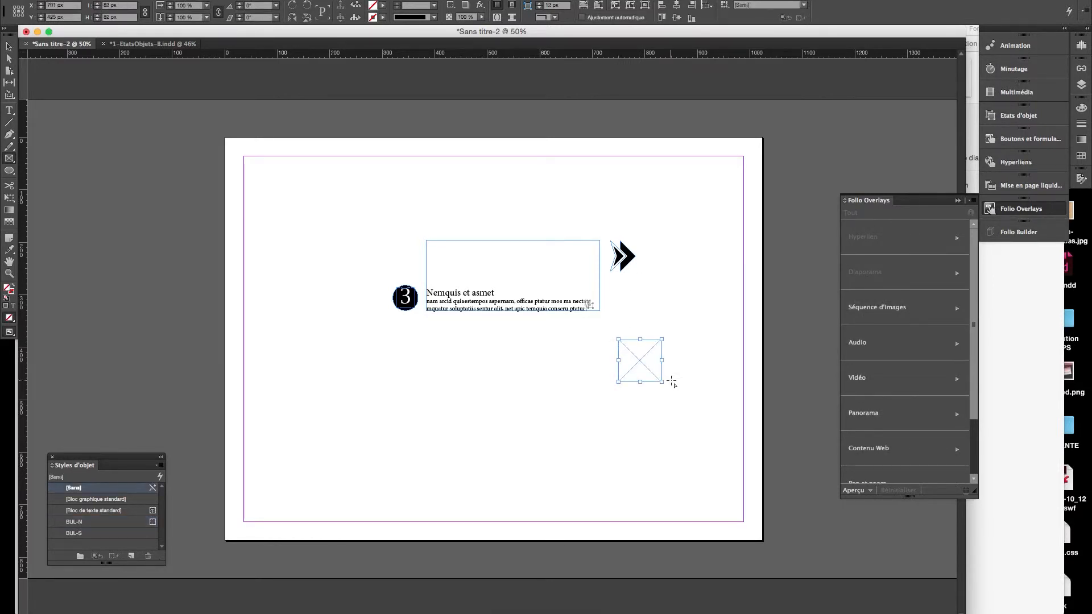
left_click(9, 46)
left_click(604, 339)
left_click(641, 361)
left_click(1023, 140)
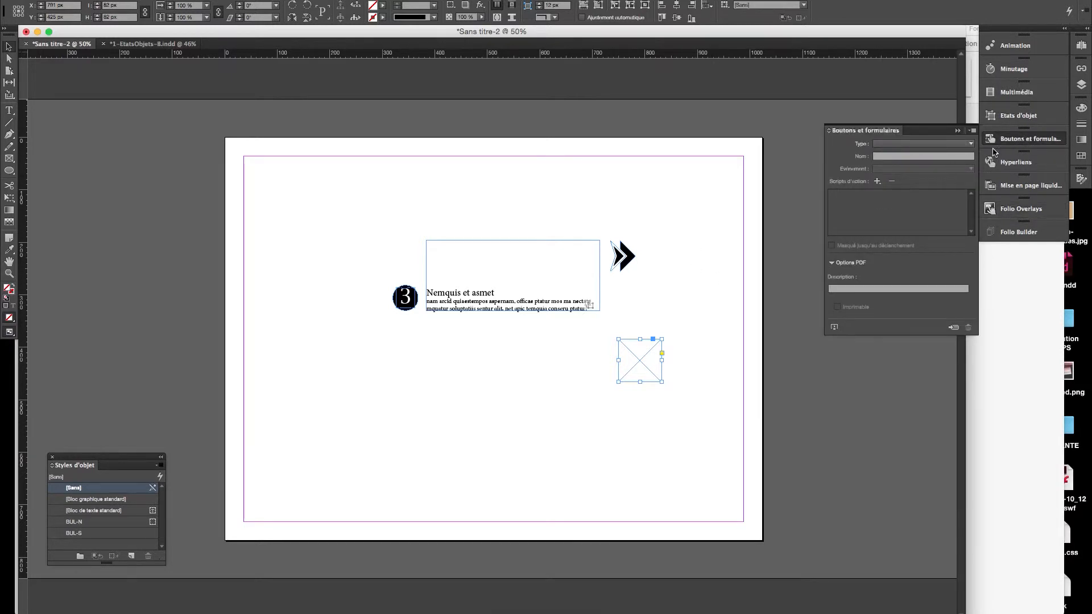
left_click(691, 358)
left_click(637, 366)
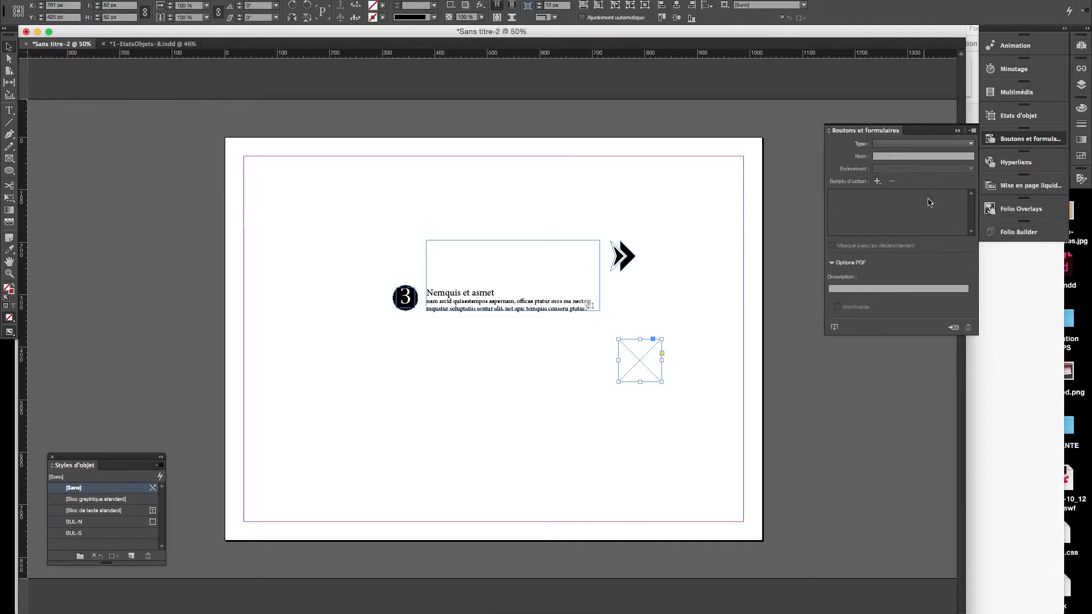
- Convert the empty frame into a button and name it "actiontextinfo"
left_click(906, 145)
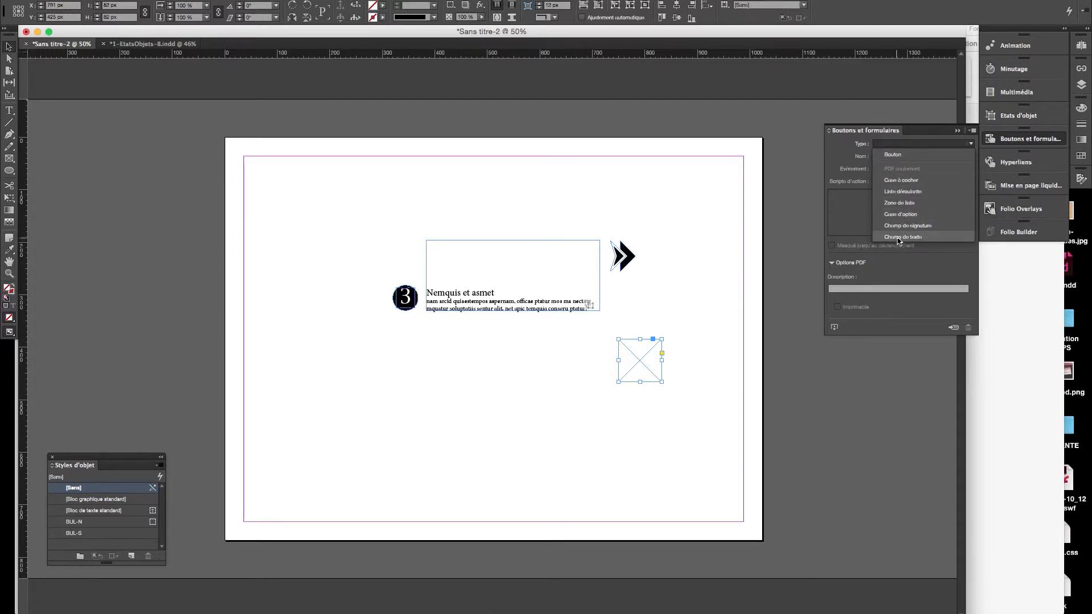
left_click(900, 158)
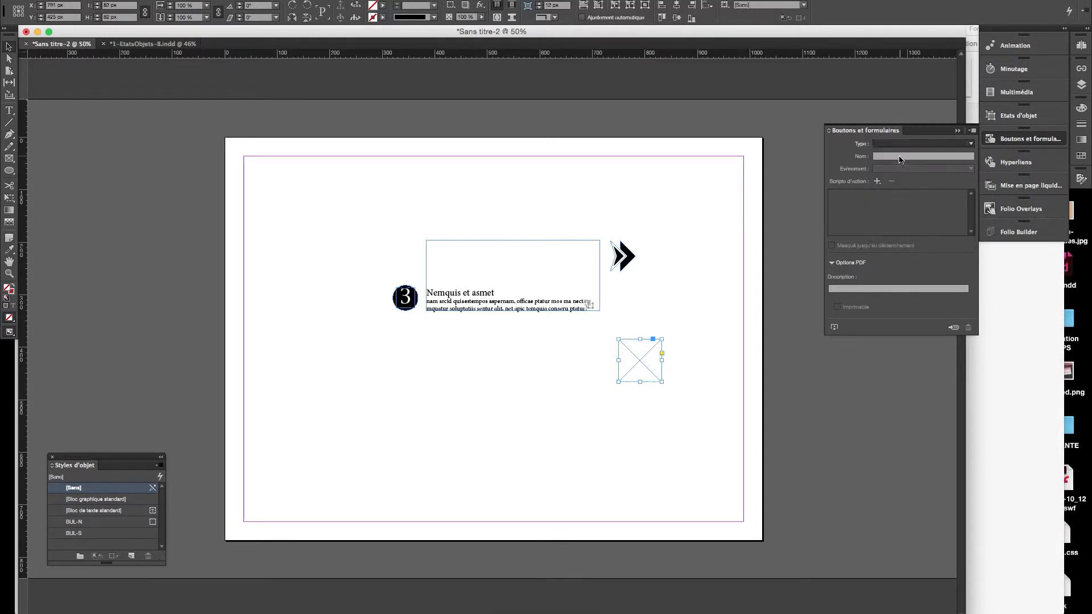
left_click(898, 157)
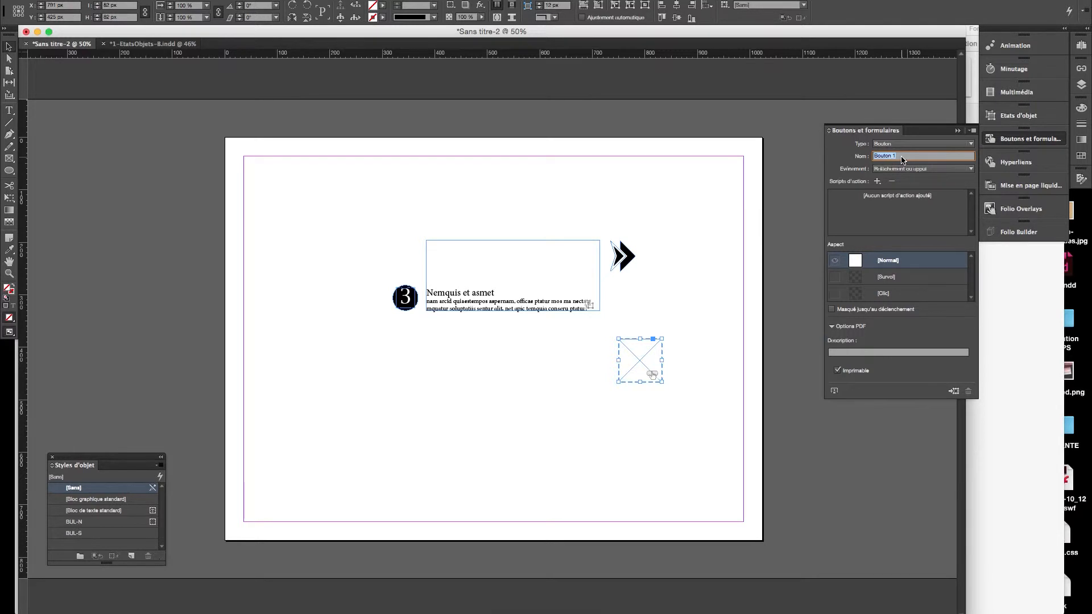
type("legendete")
left_click(678, 216)
left_click(637, 365)
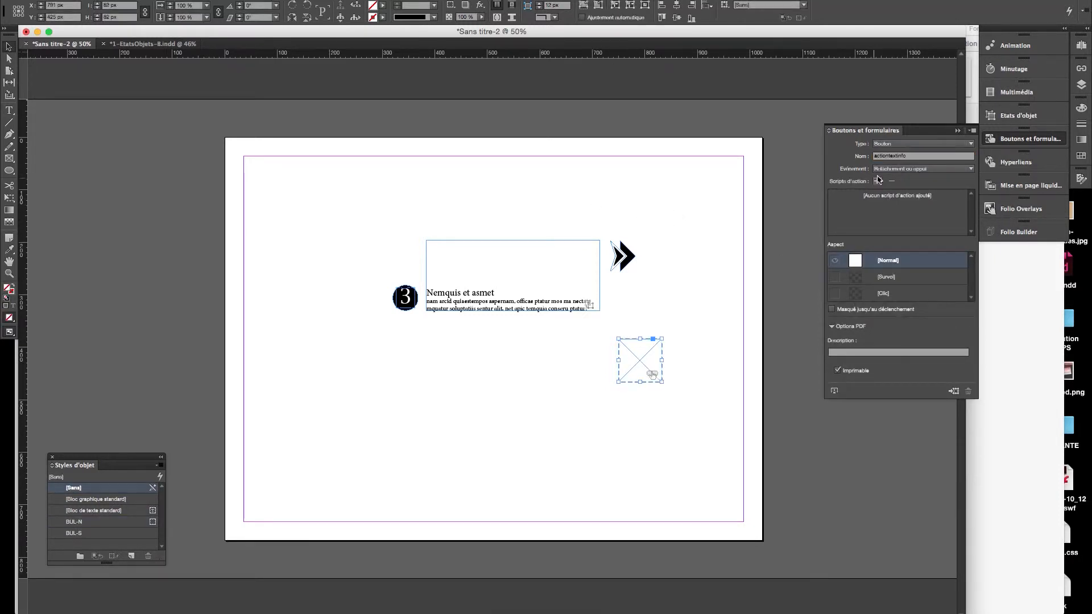
- Give the button the "Atteindre l'état suivant" action on the "Relâchement ou appui" event, targeting the infotexte object
left_click(900, 170)
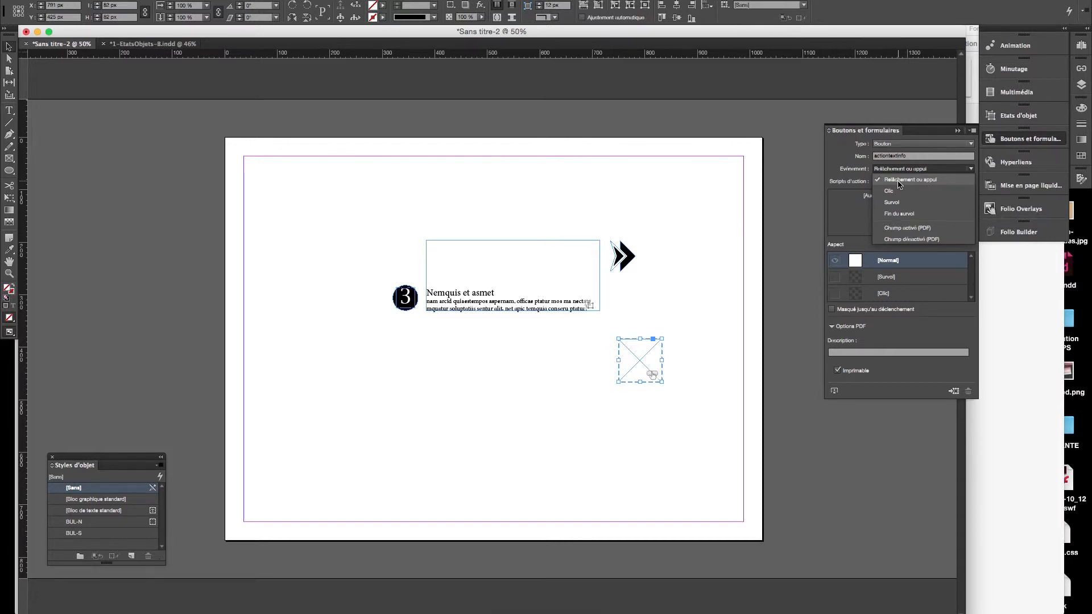
left_click(901, 182)
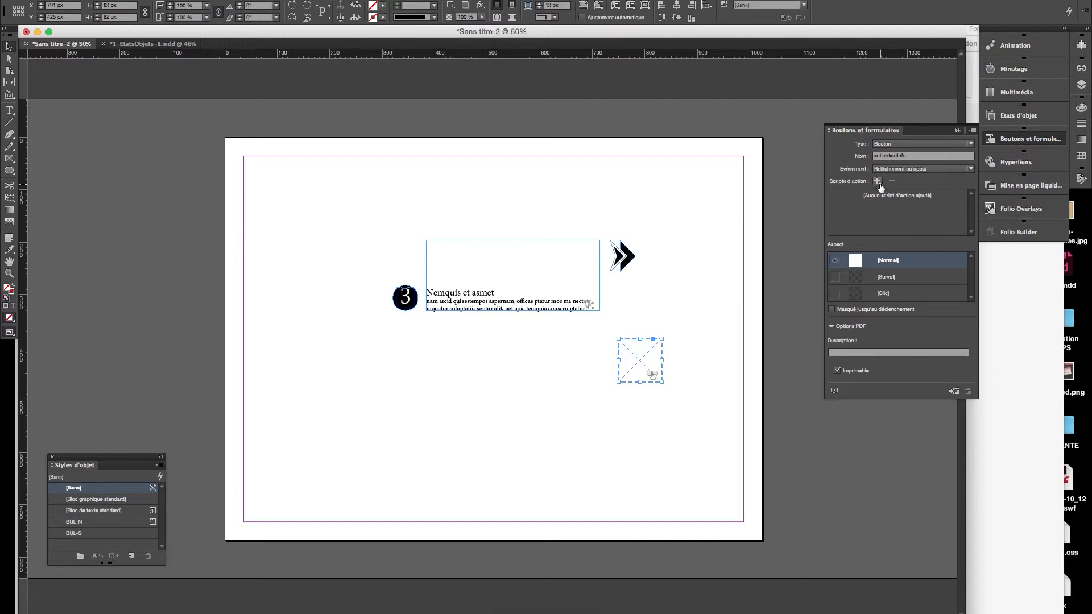
left_click(877, 181)
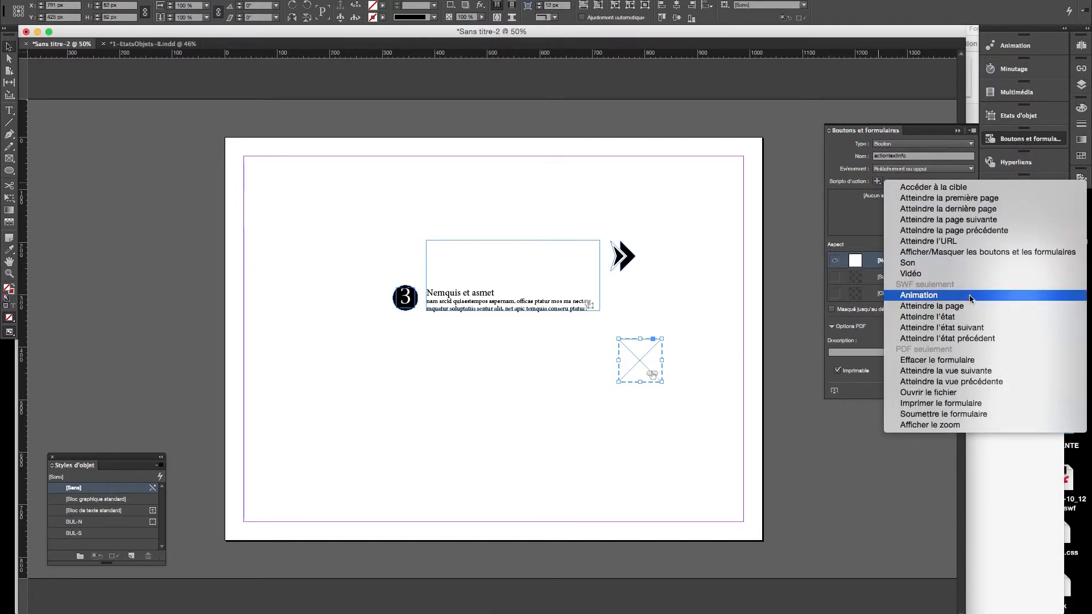
left_click(972, 331)
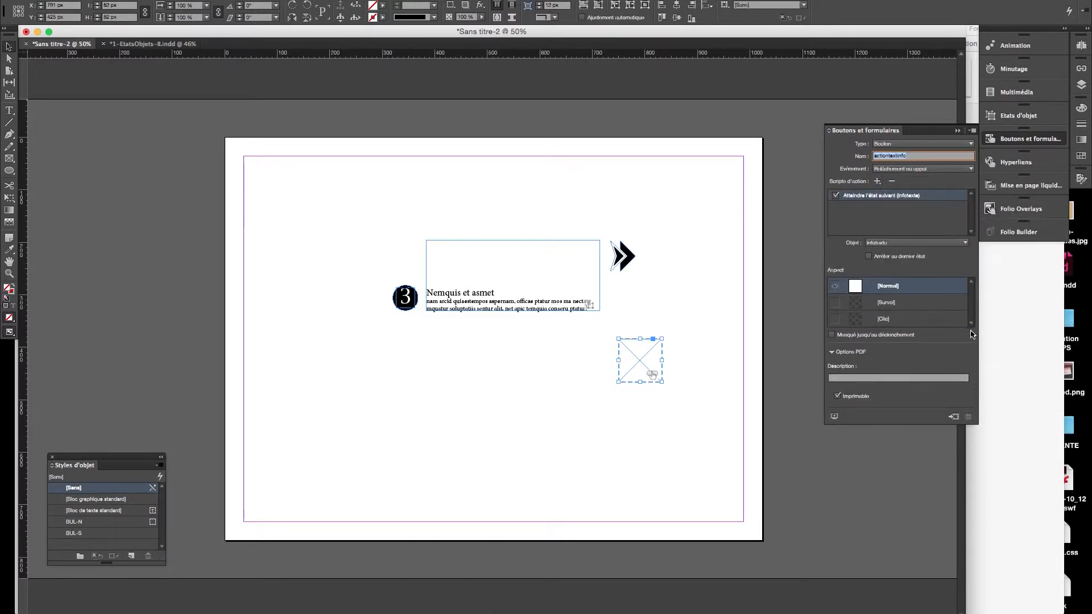
left_click(898, 243)
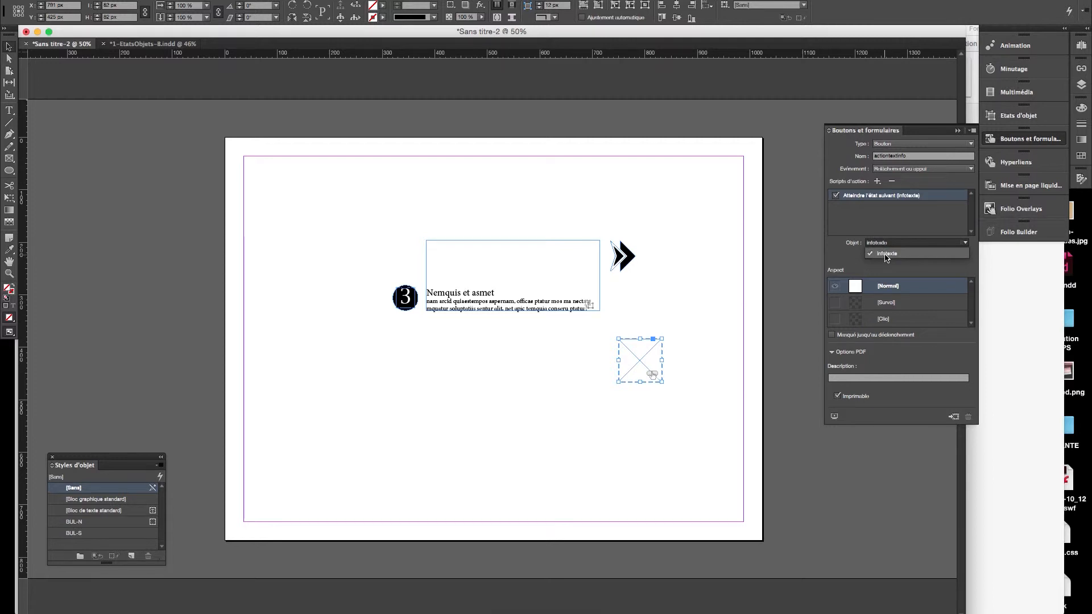
left_click(885, 258)
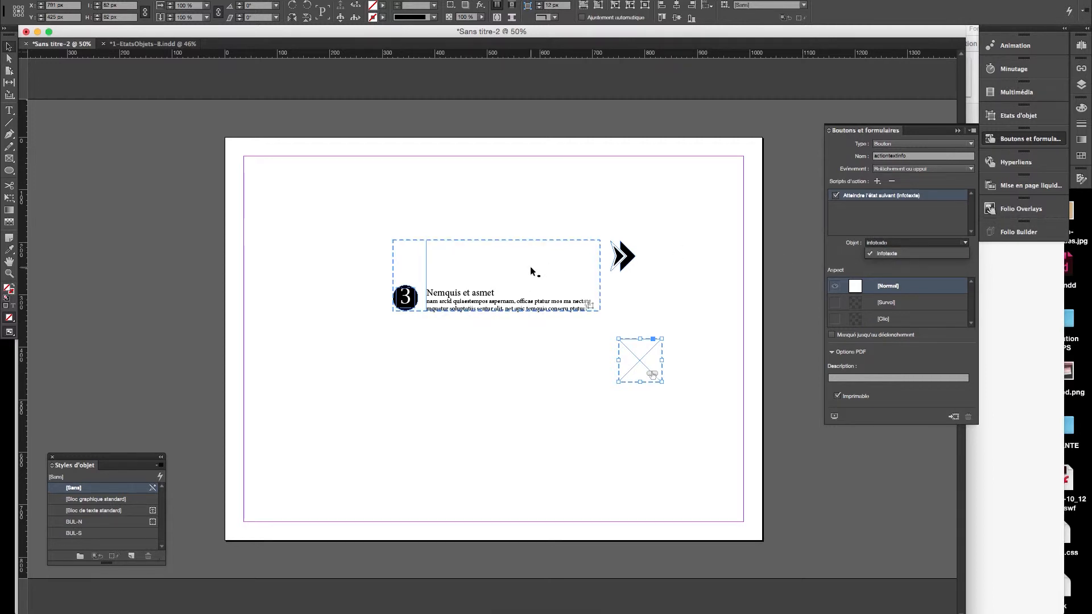
left_click(890, 255)
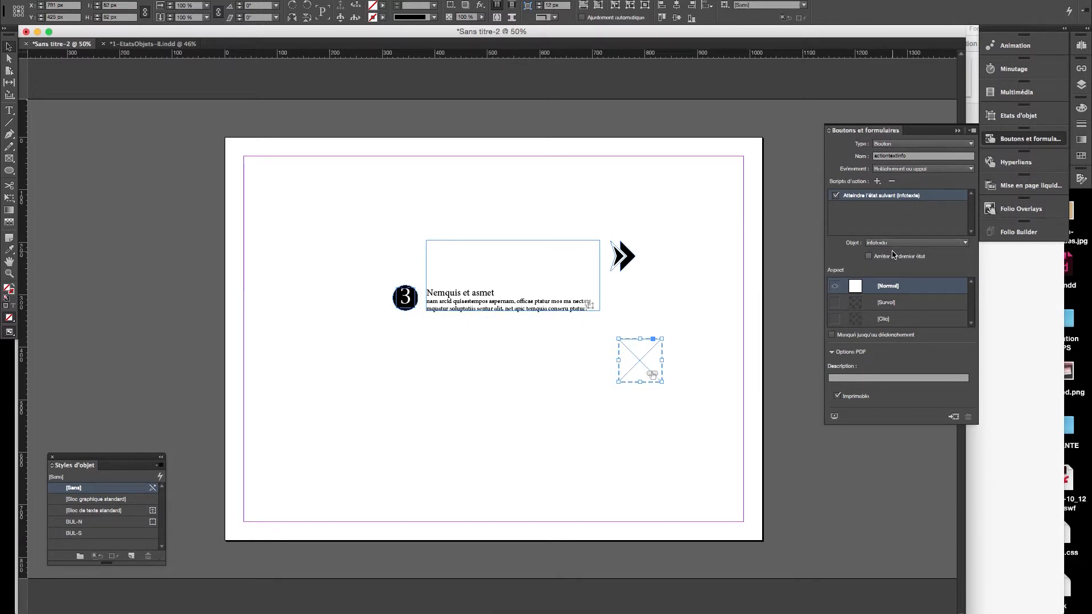
- Move the button frame over the right-pointing arrow and fit it closely around the arrow
left_click(703, 316)
left_click(647, 353)
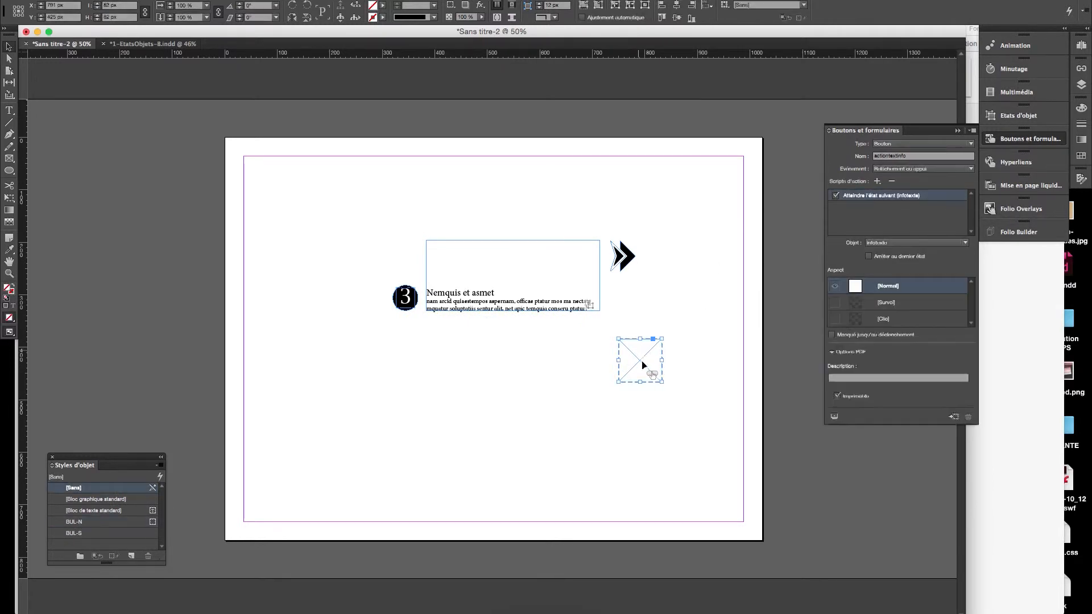
left_click_drag(639, 365, 640, 257)
left_click(682, 285)
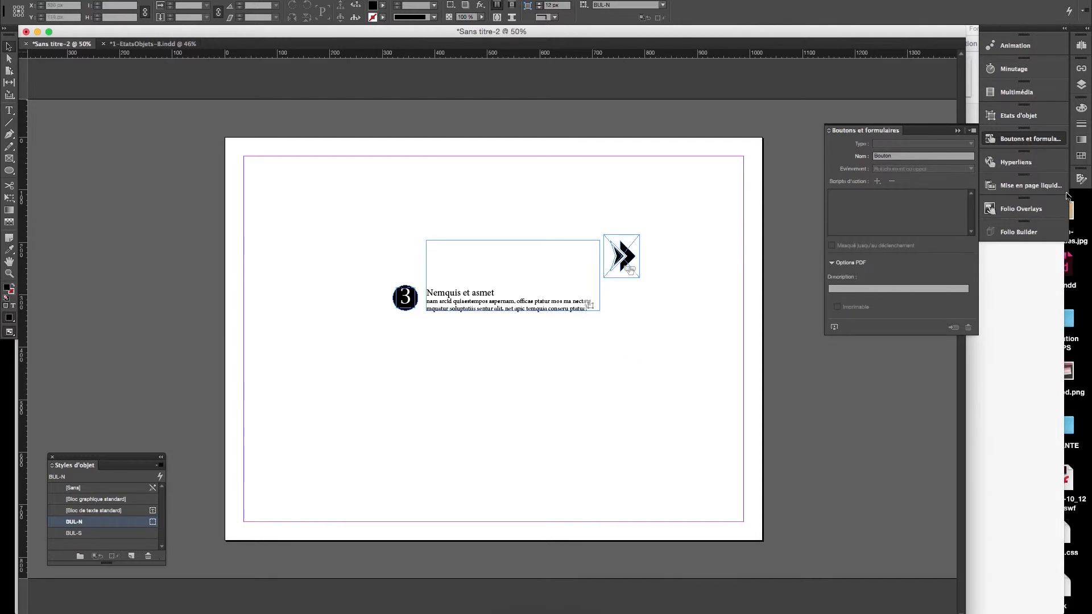
- Preview the page on the desktop in Adobe Content Viewer
left_click(1021, 210)
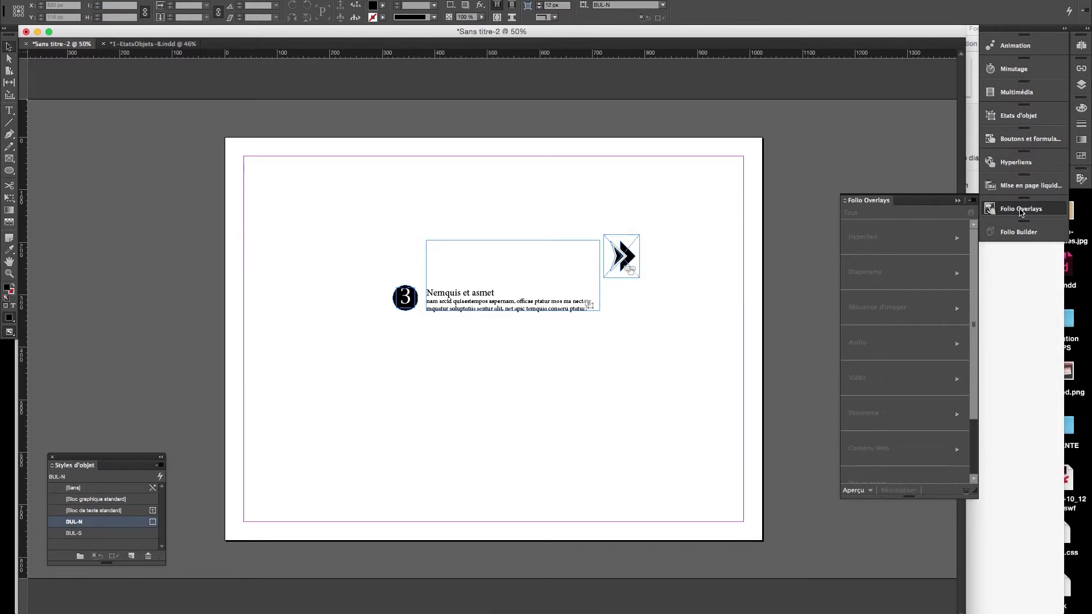
left_click(871, 491)
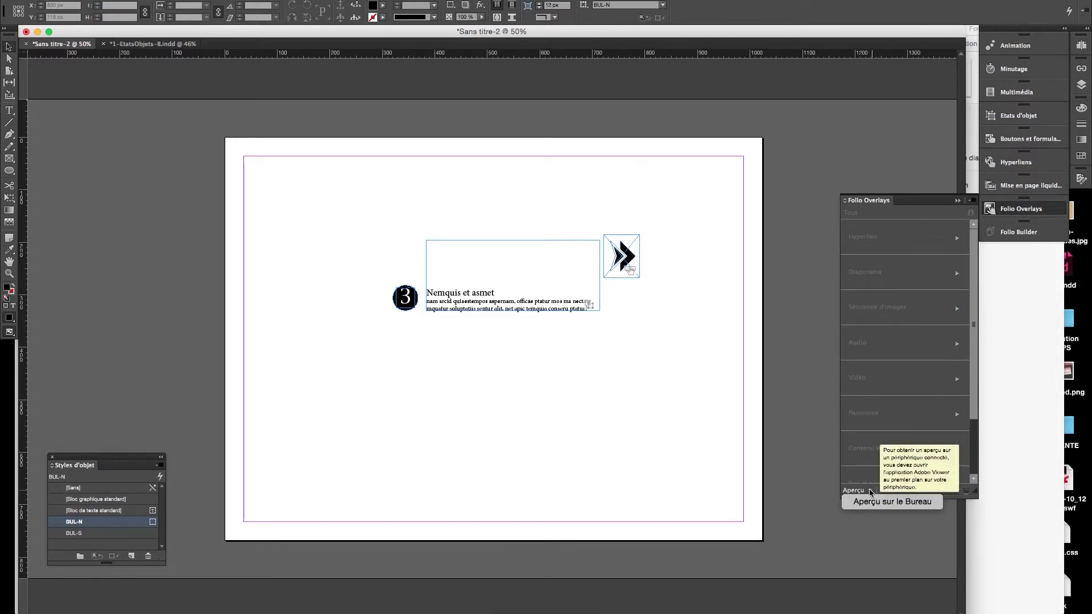
left_click(892, 502)
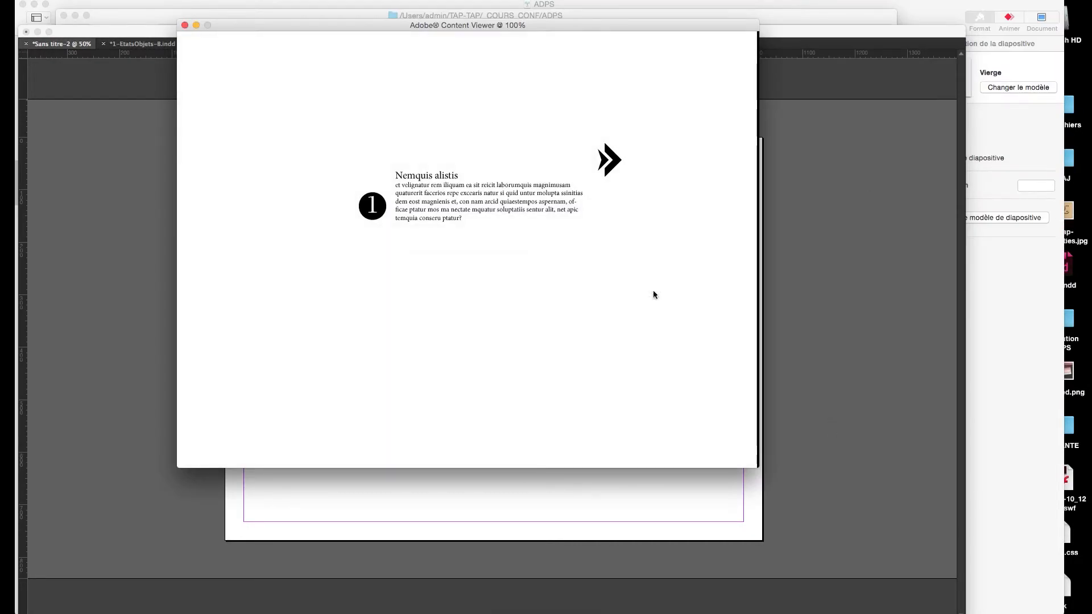
- Test the slideshow by swiping the numbered text block forward and backward through its three states
left_click_drag(540, 205, 467, 203)
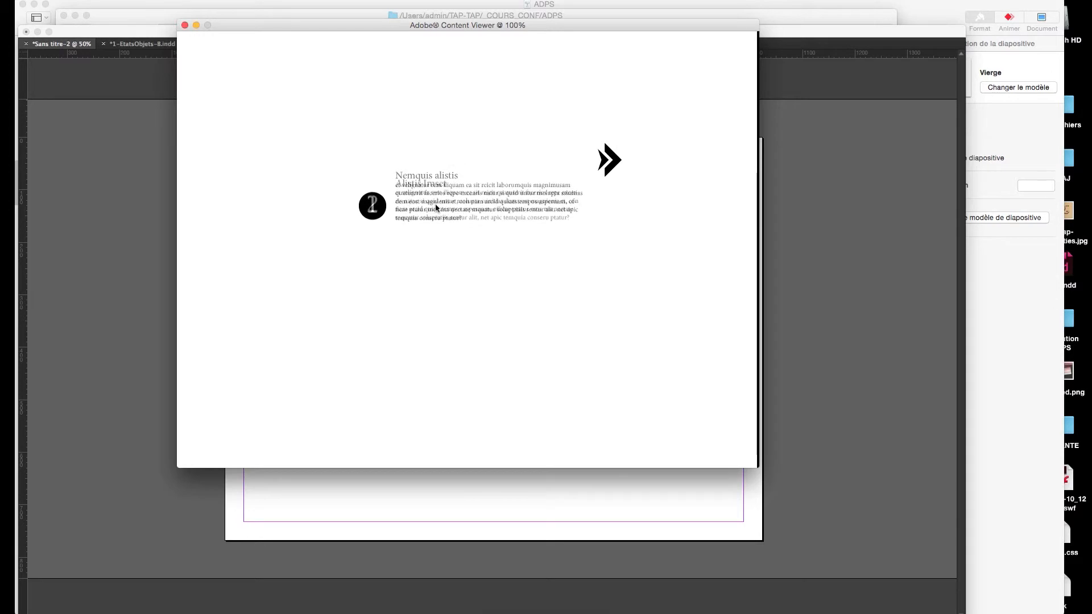
left_click_drag(548, 212, 411, 200)
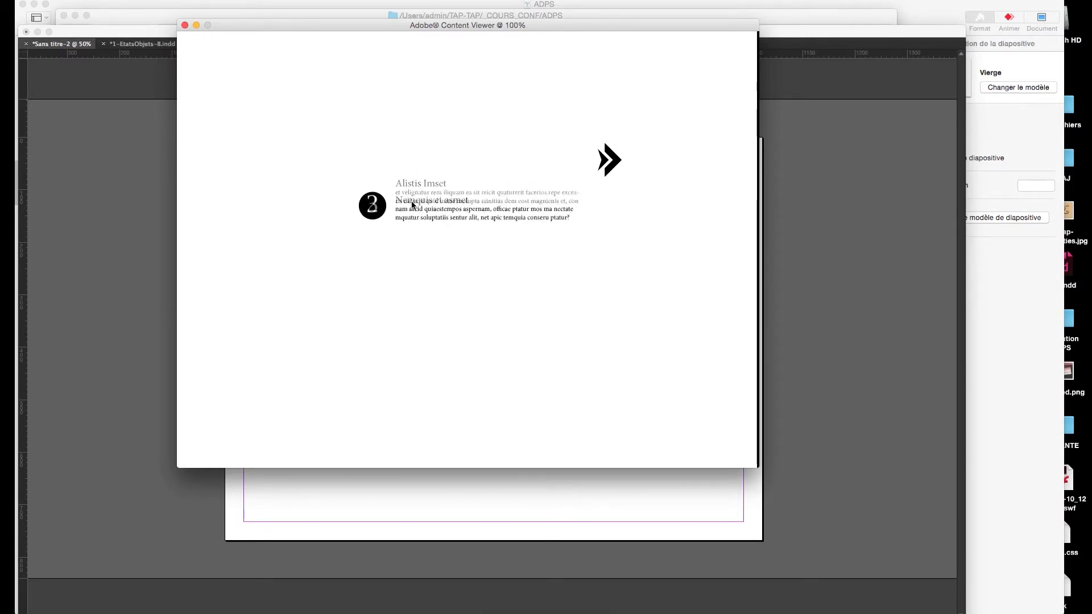
left_click_drag(527, 210, 405, 233)
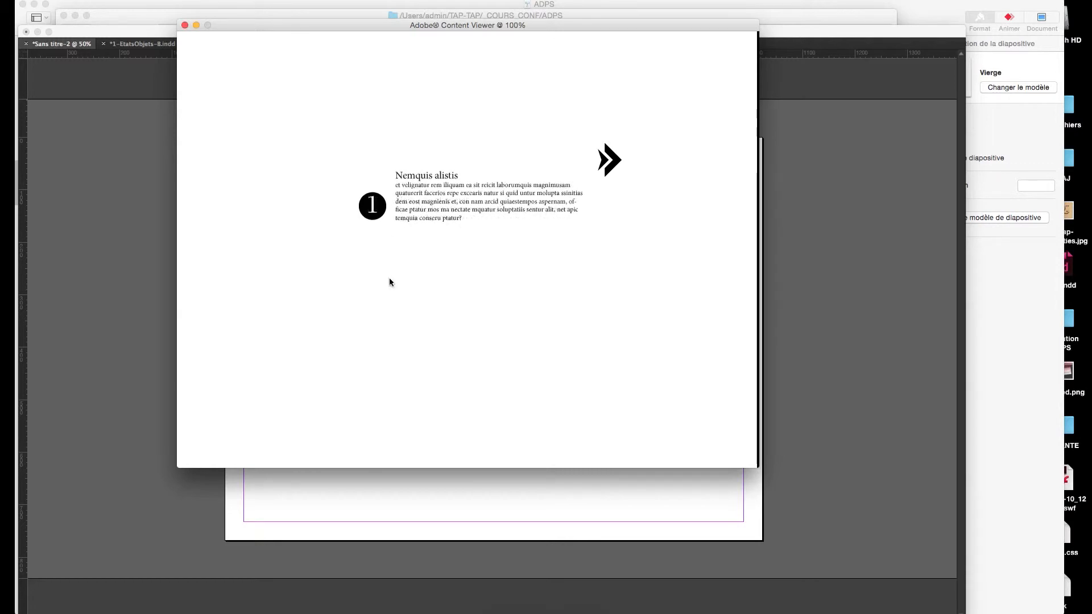
left_click_drag(518, 202, 435, 203)
left_click_drag(526, 213, 404, 214)
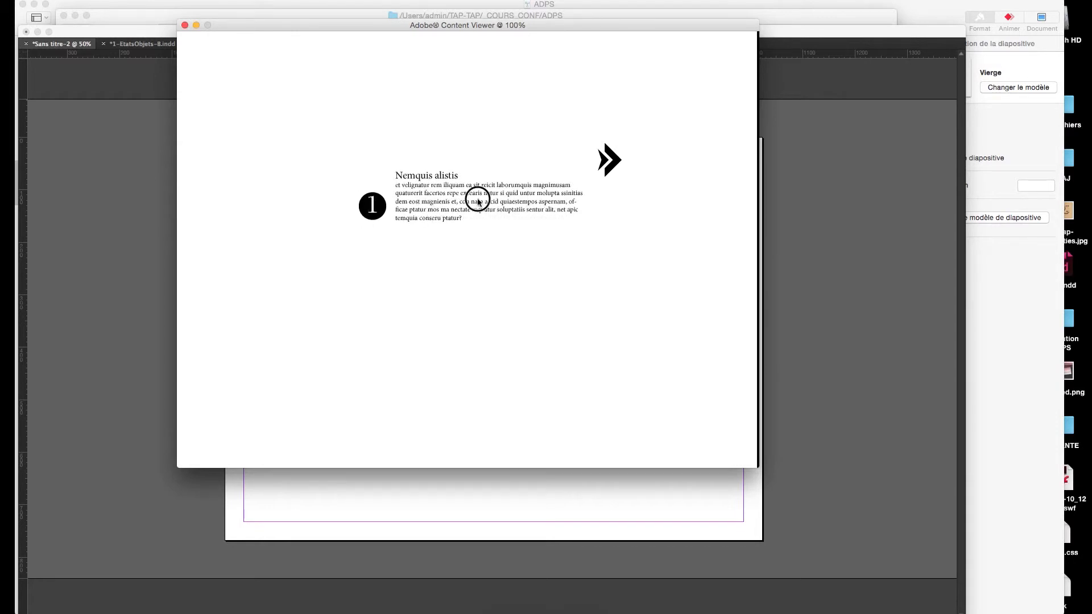
left_click_drag(478, 199, 539, 199)
mouse_move(434, 198)
left_mouse_down()
mouse_move(519, 201)
mouse_move(437, 202)
left_mouse_up()
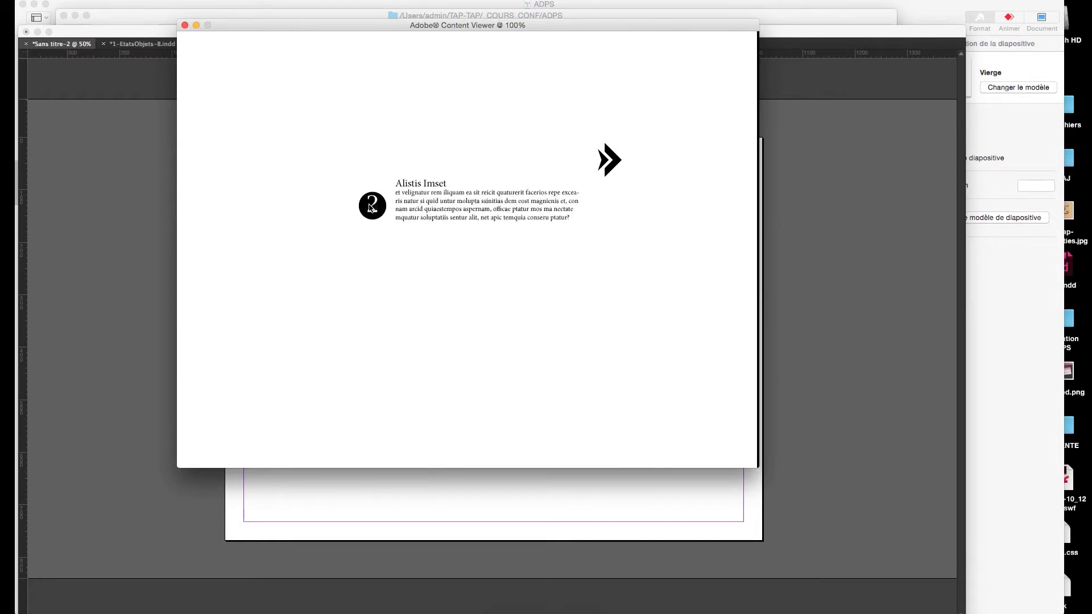
- Test the right-pointing arrow button by advancing repeatedly through the three numbered text states, and close the preview
left_click_drag(523, 211, 360, 222)
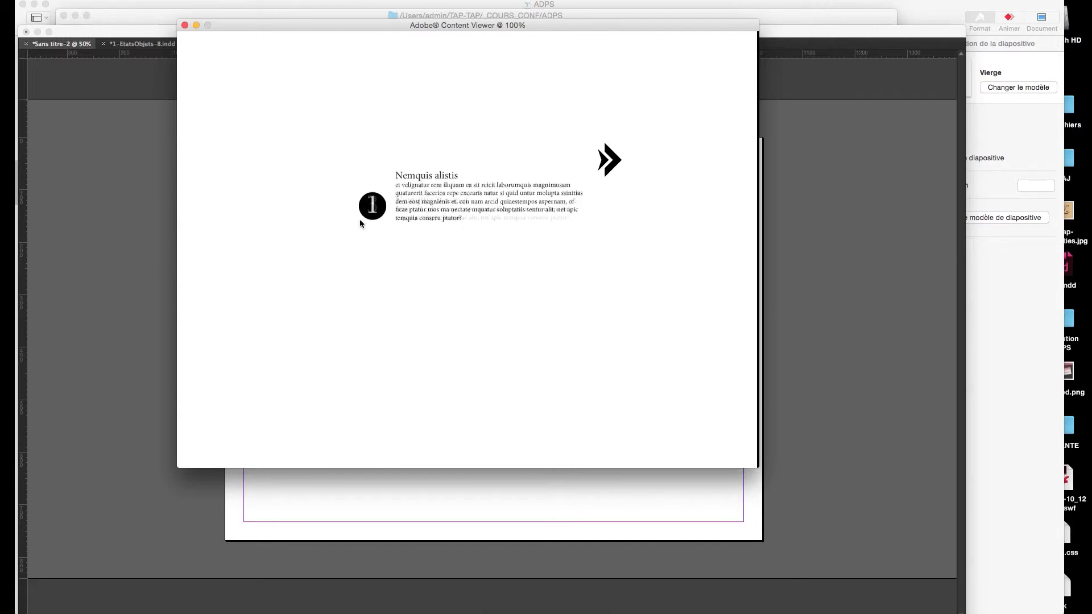
left_click(608, 161)
left_click(608, 161)
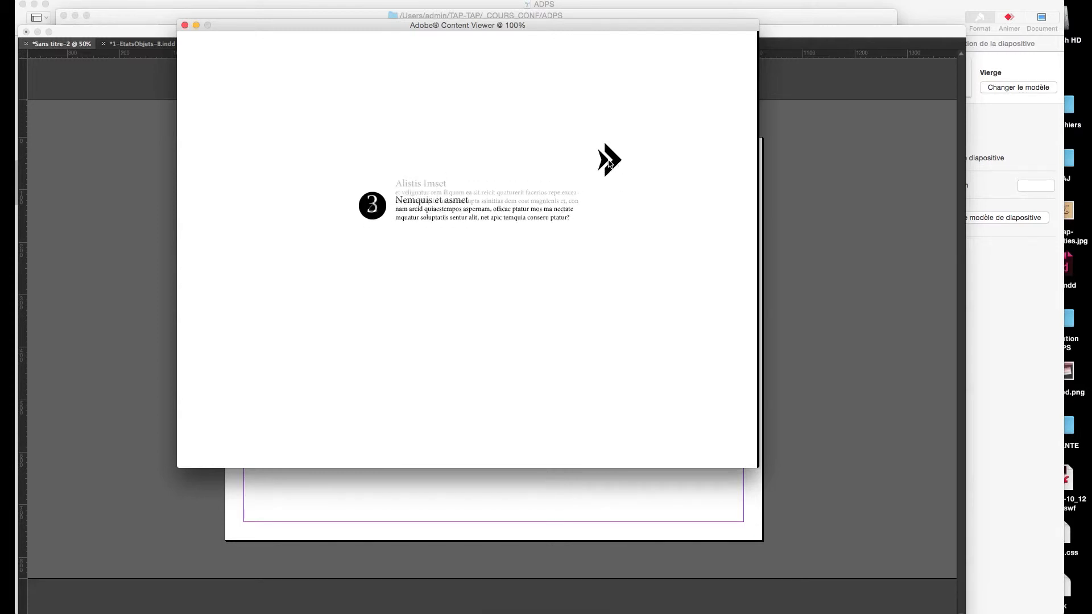
left_click(609, 161)
left_click(608, 162)
left_click(608, 162)
left_click(609, 162)
left_click(609, 162)
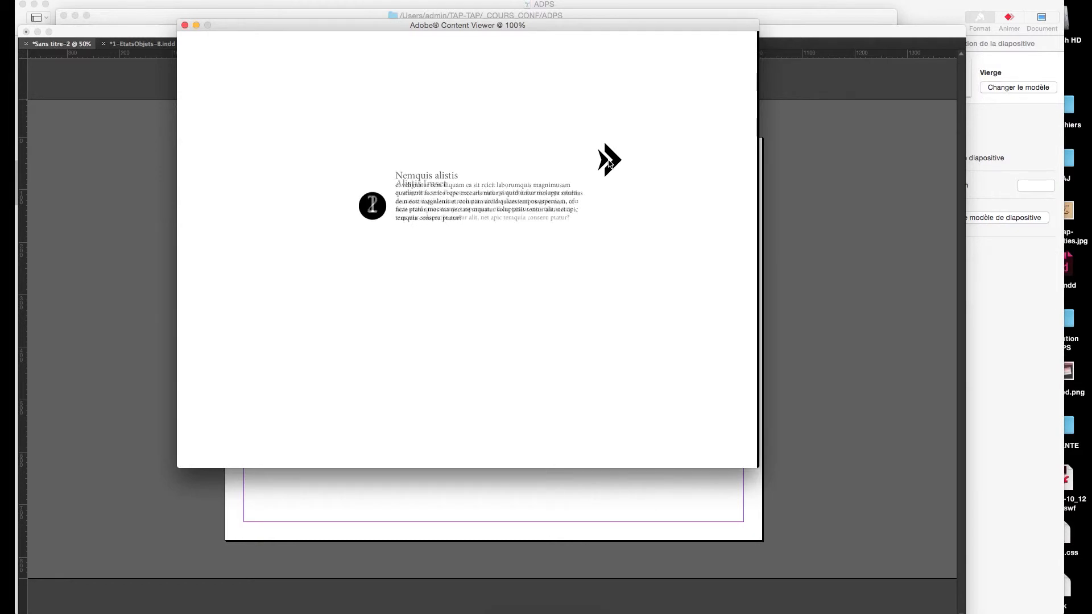
left_click(608, 162)
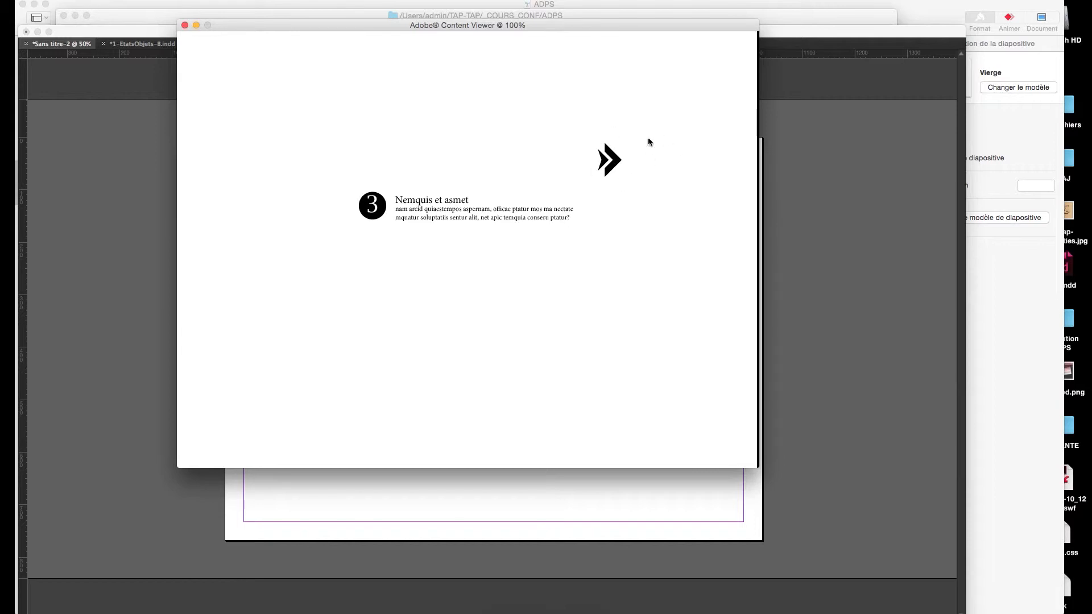
left_click(613, 164)
left_click(612, 164)
left_click(612, 163)
left_click(611, 164)
left_click(611, 164)
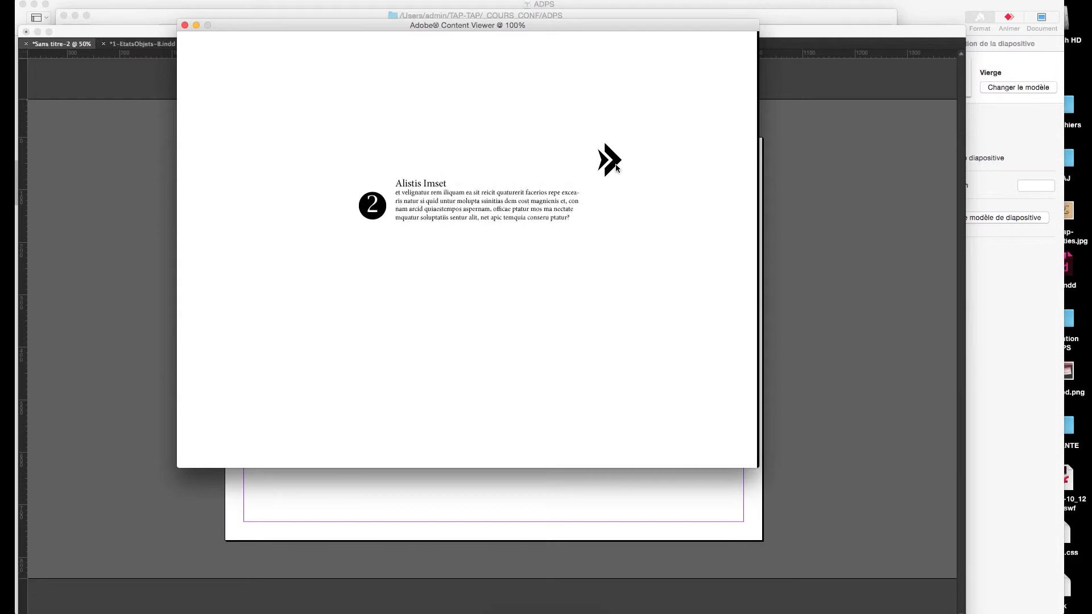
left_click(185, 26)
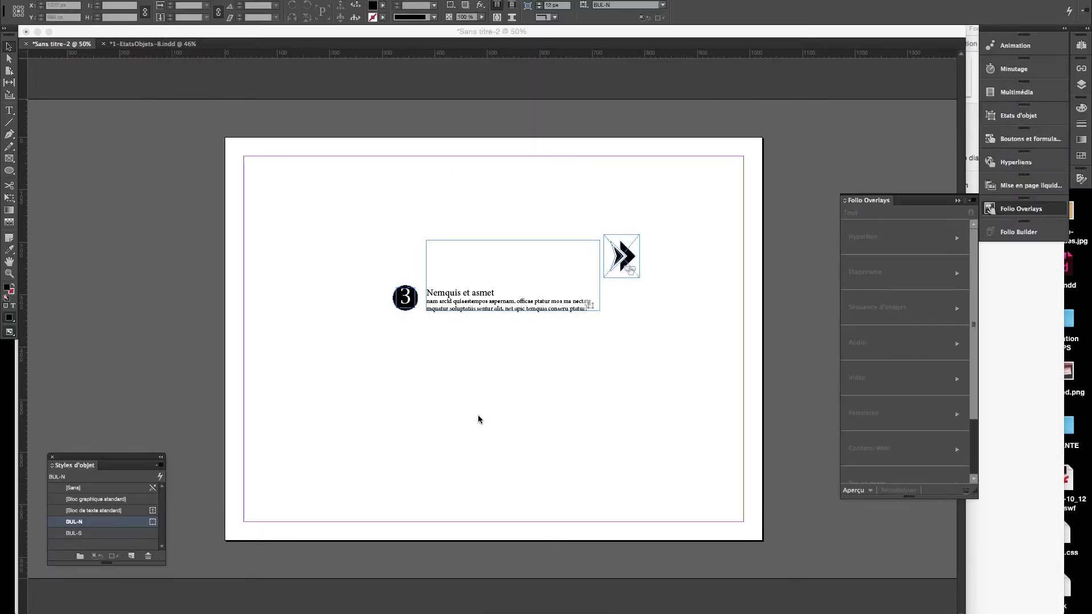
- In 1-EtatsObjets-B.indd, move the red button frame off the plus icon and copy the long text frame
left_click(137, 44)
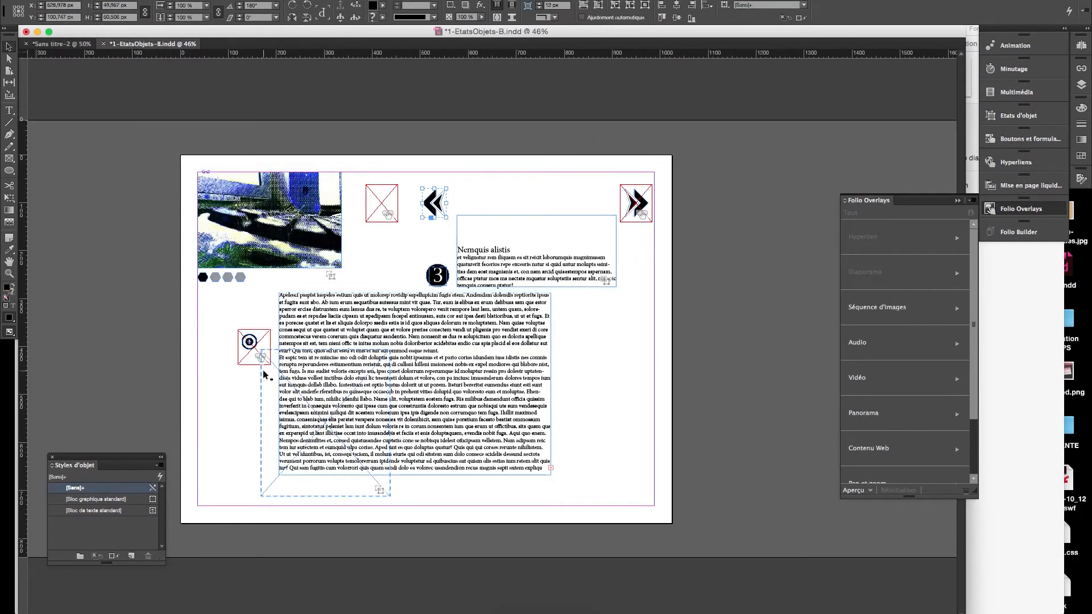
left_click_drag(249, 343, 225, 358)
left_click(487, 352)
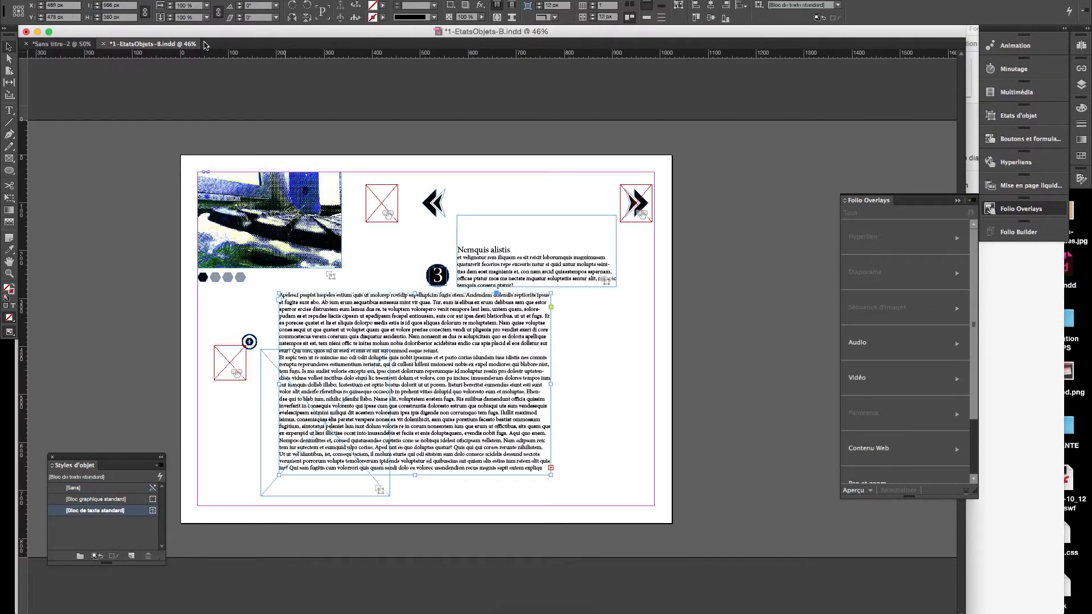
- Delete the numbered text block and the arrow button from the page of Sans titre-2
left_click(61, 44)
left_click(599, 374)
left_click_drag(664, 358, 358, 225)
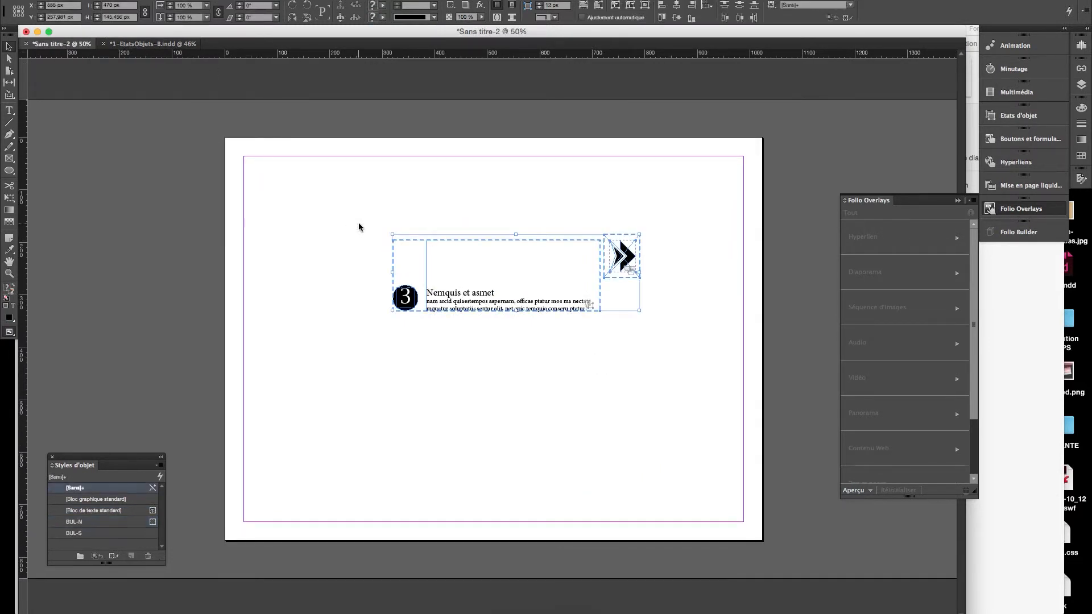
key("Delete")
- Paste the long text frame, place it on the right side of the page and extend it down close to the lower margin
key("super+v")
left_click_drag(450, 290, 541, 224)
left_click_drag(582, 371, 585, 509)
left_click(74, 522)
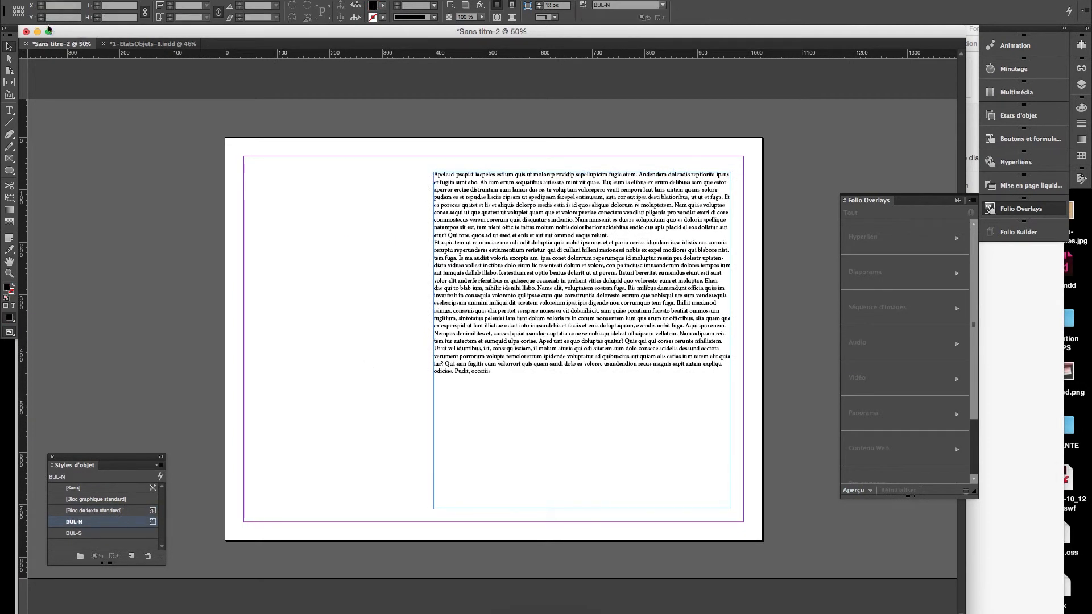
- Copy the image slideshow with its hexagon indicators from 1-EtatsObjets-B.indd and paste it into Sans titre-2
left_click(138, 45)
left_click(252, 195)
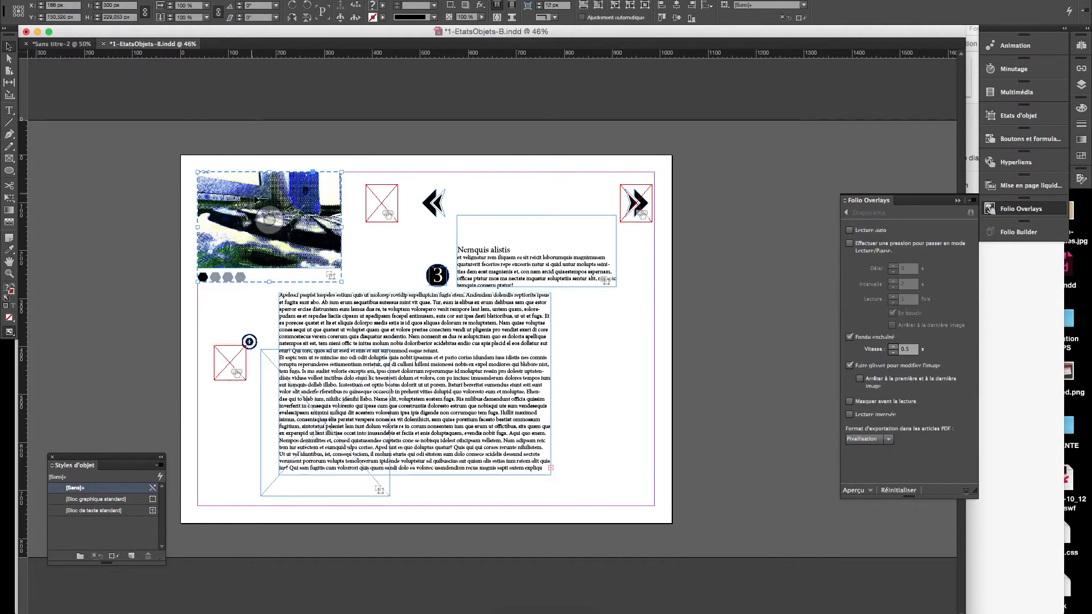
left_click(61, 44)
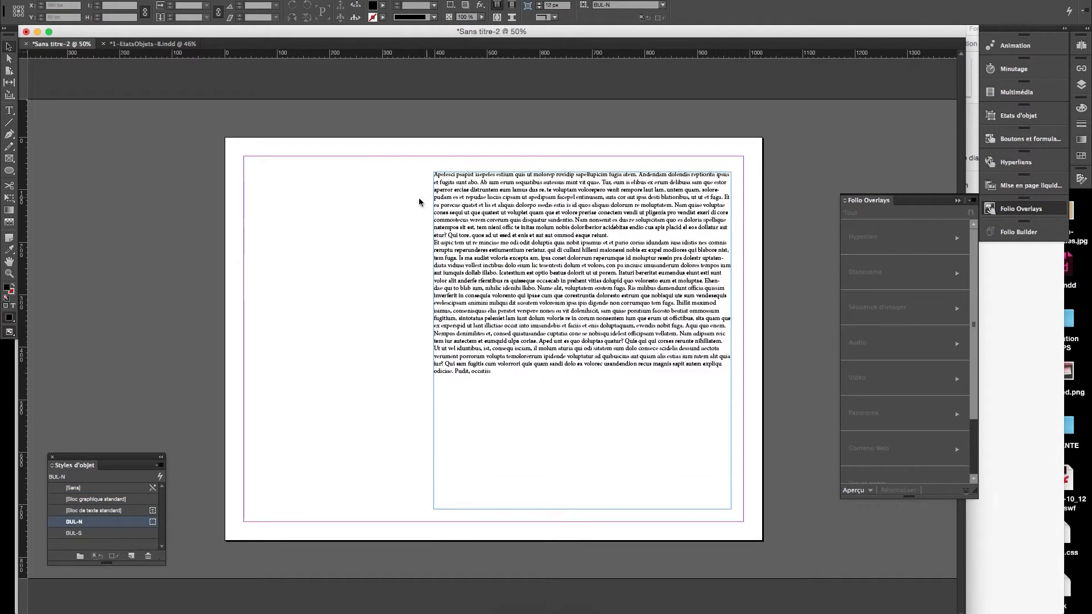
key("super+v")
left_click_drag(505, 341, 337, 234)
left_click(342, 277)
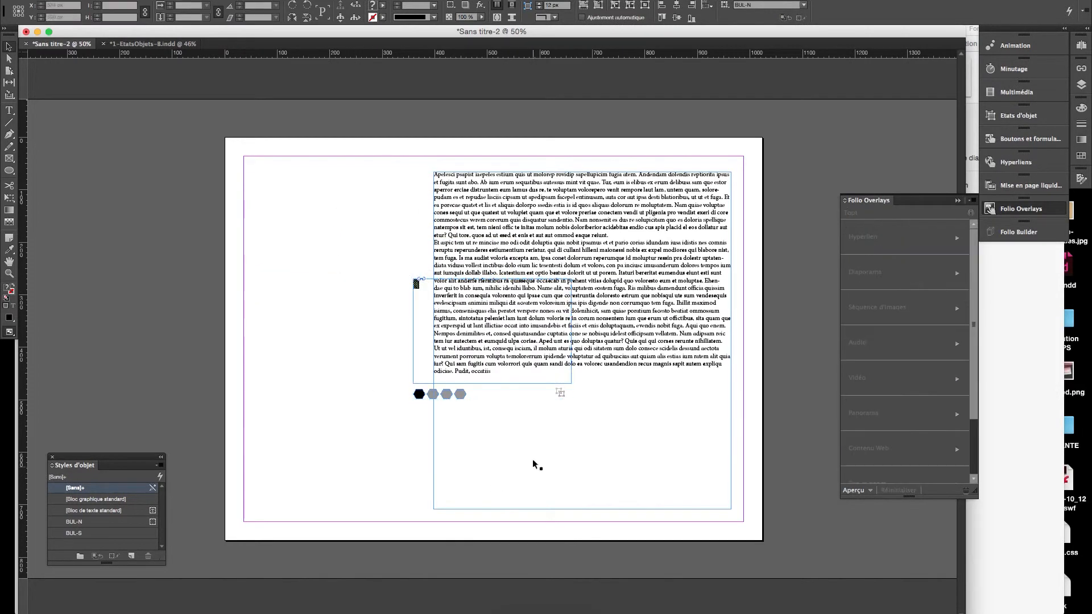
key("super+z")
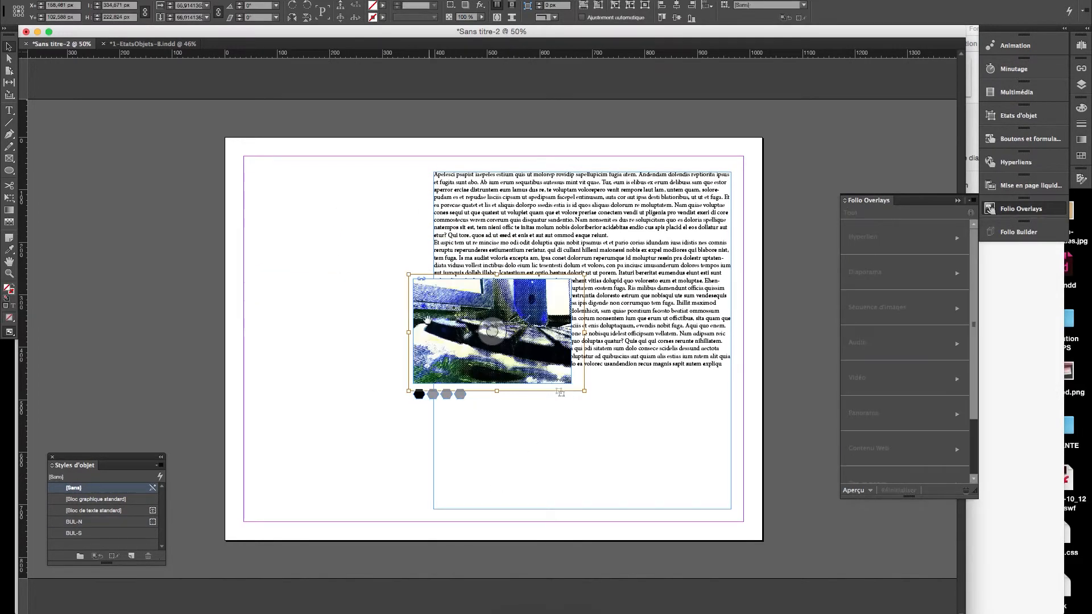
- Move the image slideshow with its hexagon indicators to the page's upper left corner, beside the text frame
left_click(334, 281)
left_click(439, 317)
left_click_drag(434, 306, 272, 203)
left_click(339, 343)
- Split the second paragraph after "dolenihicit" by adding a period, a blank line and a capital S for the new paragraph
double_click(508, 332)
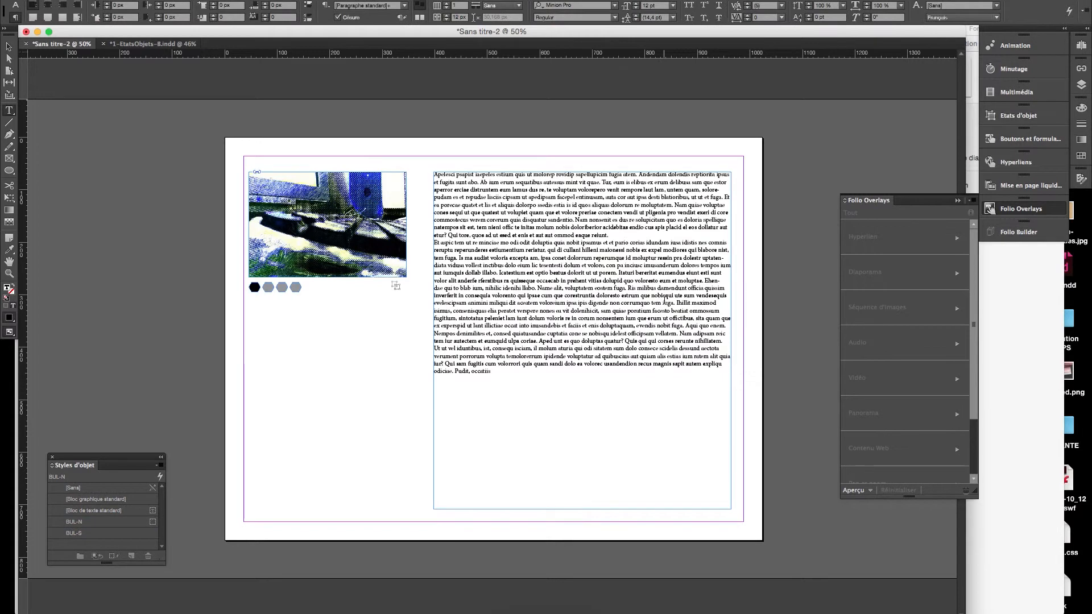
left_click(675, 320)
key("Up")
key("BackSpace")
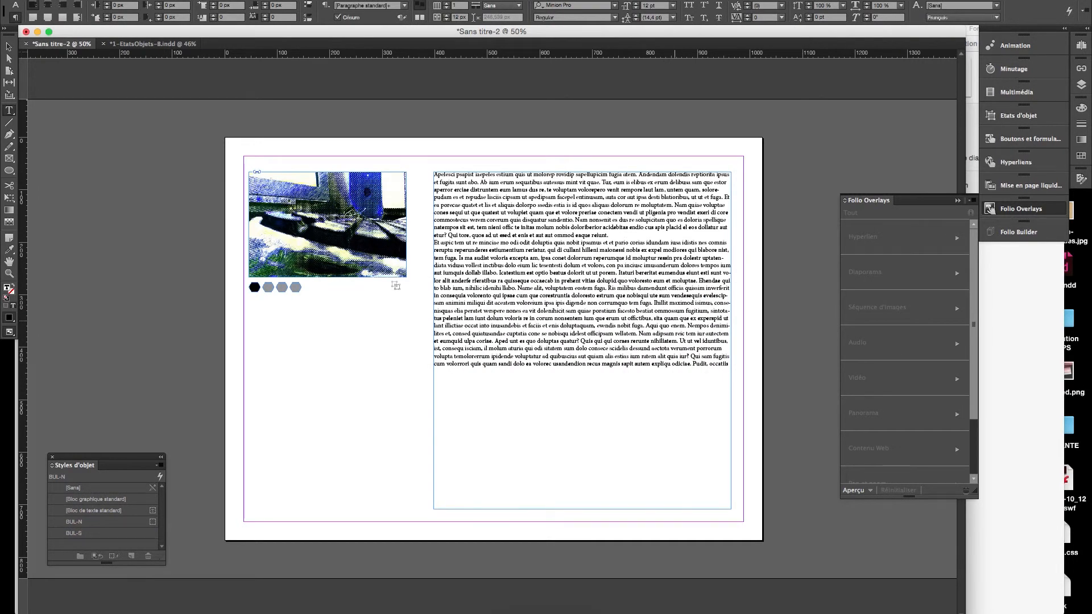
type(".")
key("Delete")
type("S")
key("Return")
key("Return")
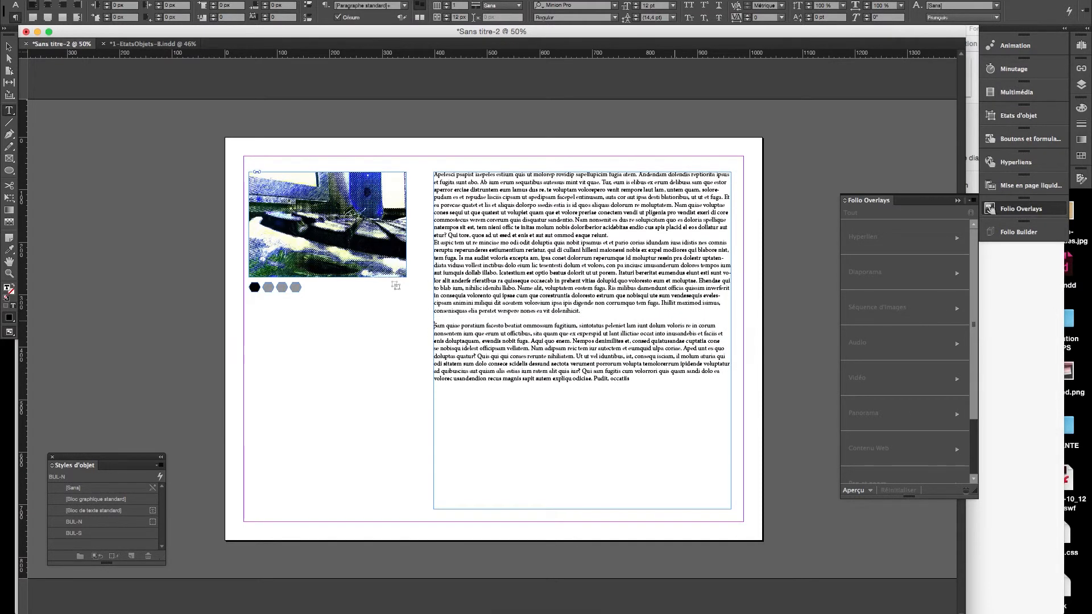
left_click(7, 47)
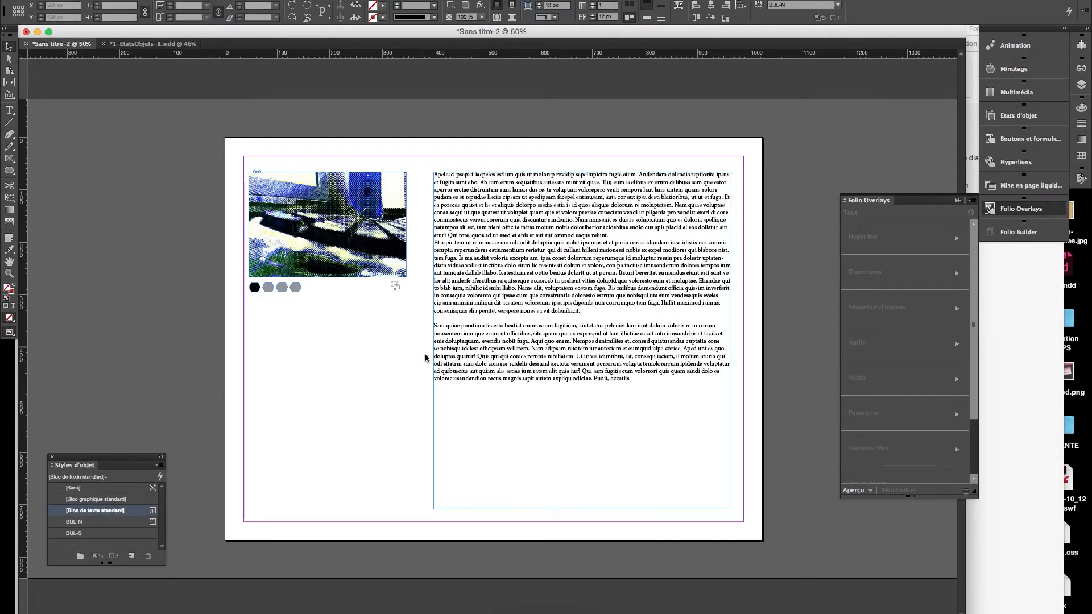
left_click(409, 344)
- Duplicate the last paragraph at the end of the text frame, separated by a blank line
double_click(547, 363)
left_click_drag(639, 378, 431, 330)
key("ctrl+c")
key("Right")
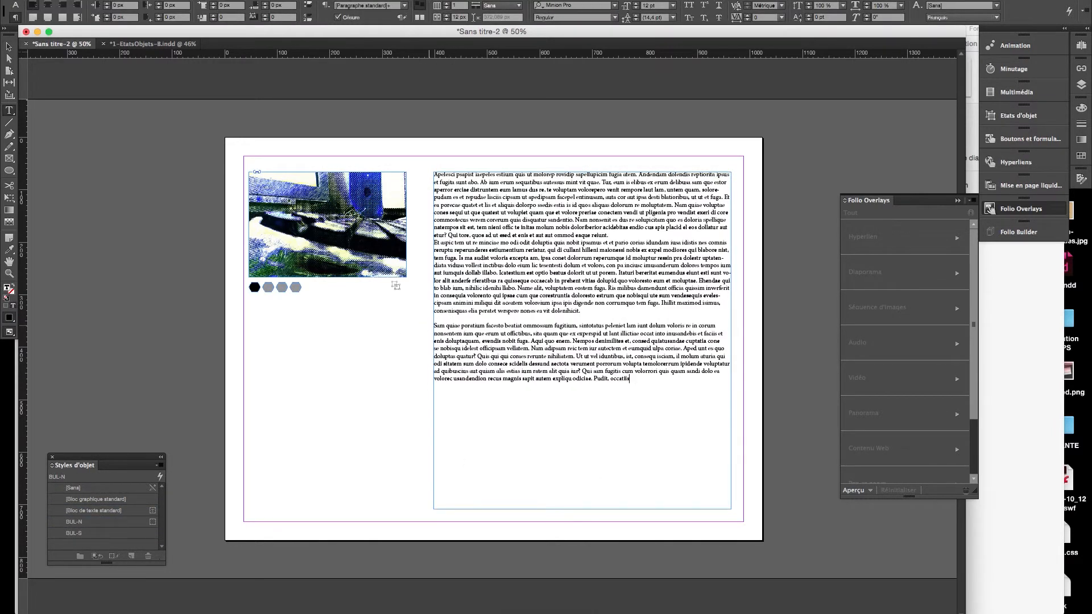
key("Return")
key("Return")
key("ctrl+v")
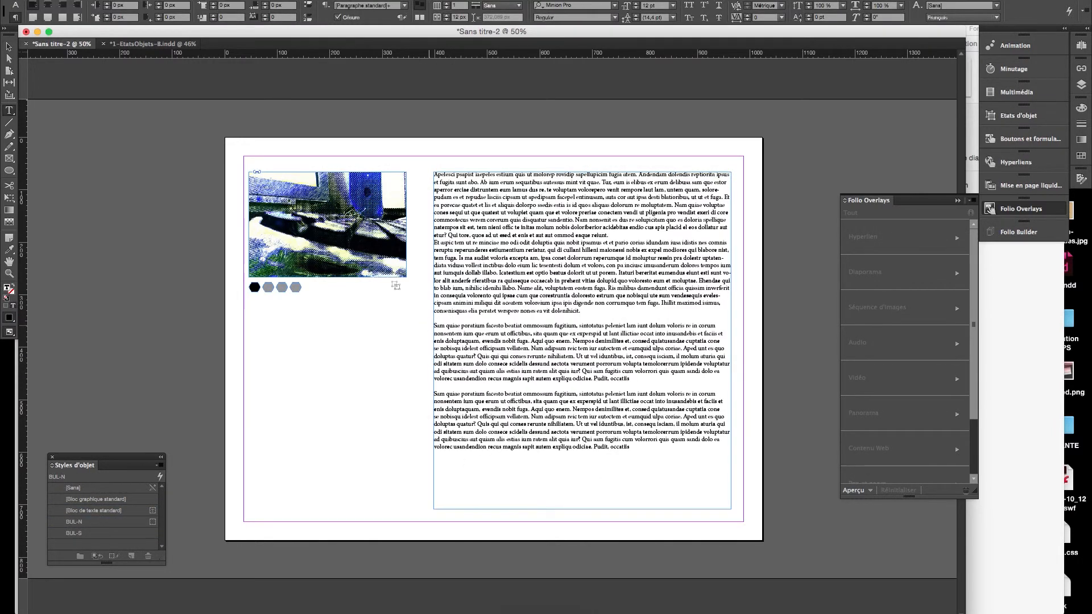
- Indent the first line of the middle paragraph, below the first blank line, with a tab
left_click(434, 326)
key("Tab")
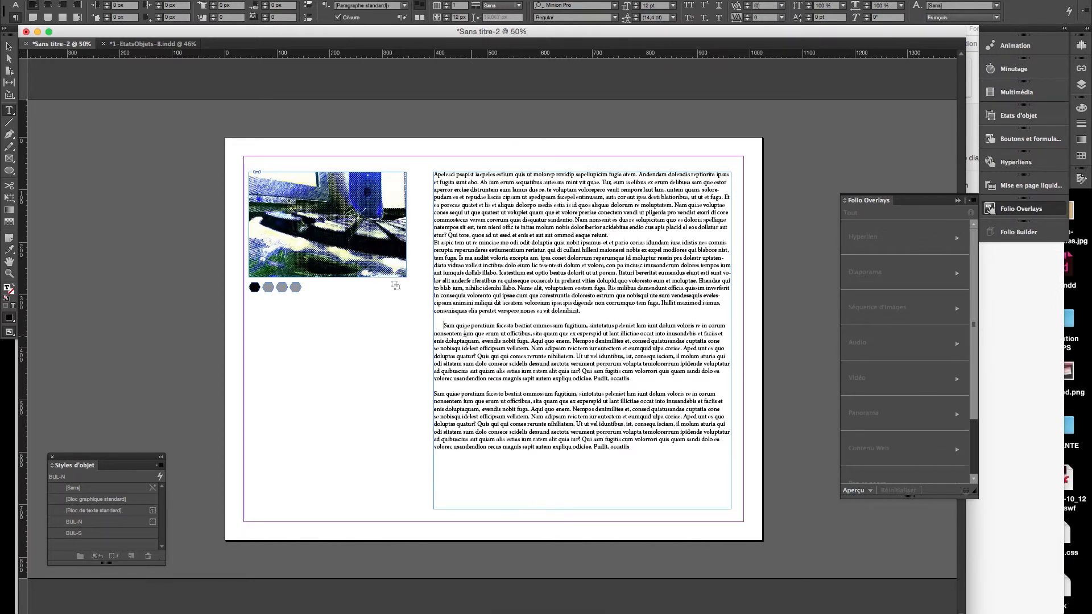
left_click(8, 46)
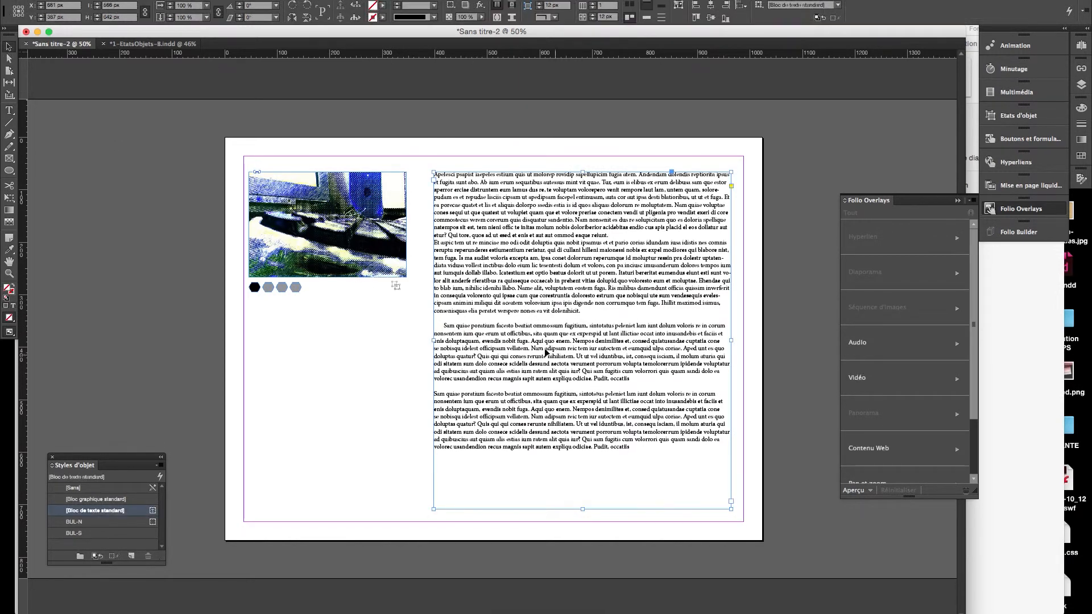
- In 1-EtatsObjets-B.indd, move the plus icon up below the hexagon indicators and copy it
left_click(131, 44)
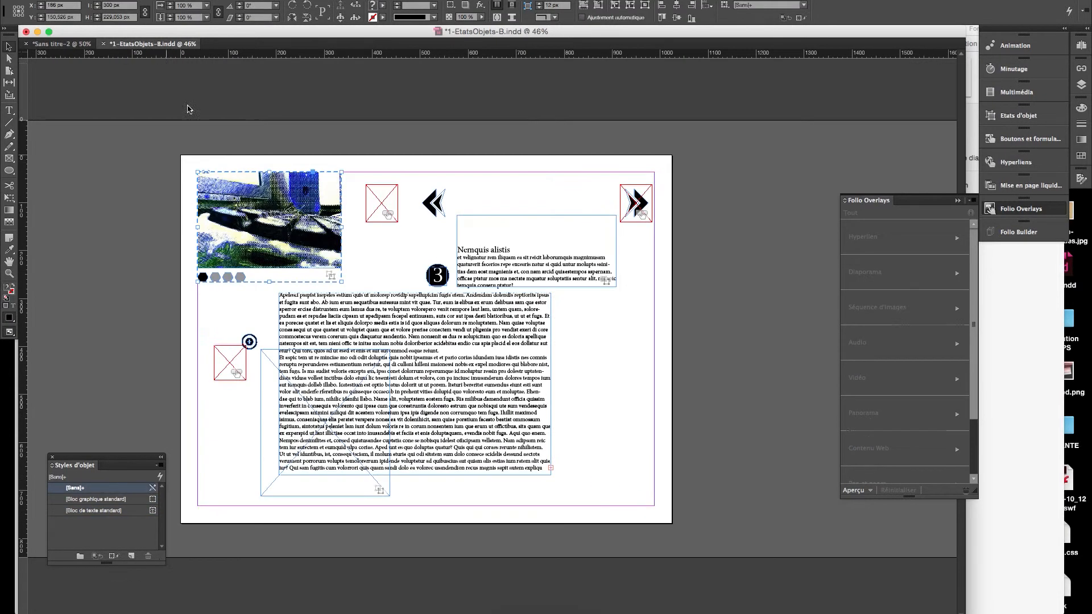
left_click(251, 341)
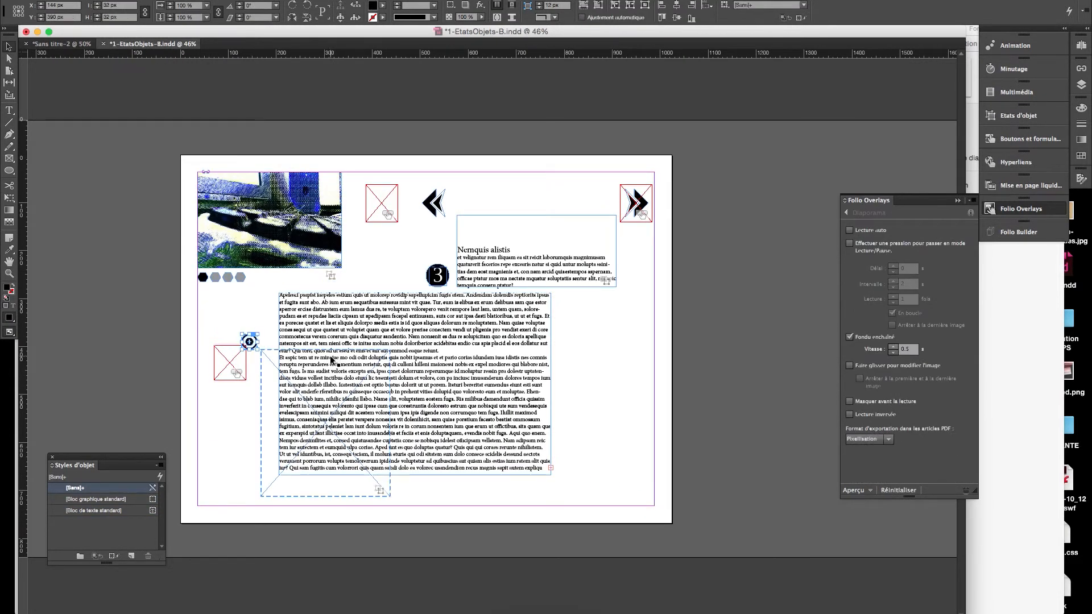
left_click_drag(250, 342, 223, 309)
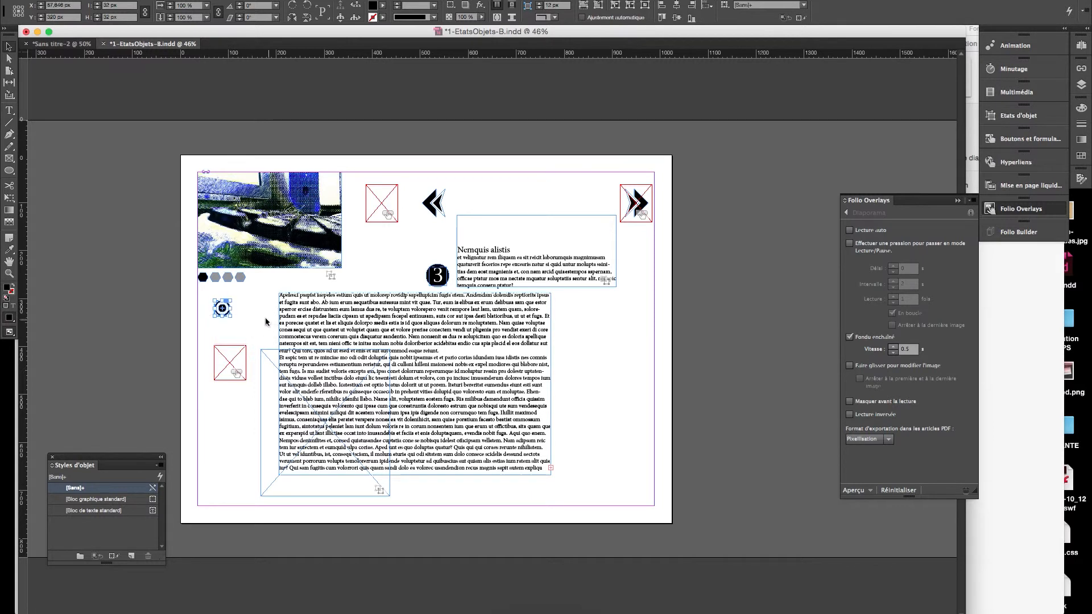
left_click(223, 309)
left_click_drag(225, 314, 245, 320)
- Paste the plus icon into Sans titre-2 and place it at the text frame's left edge, beside the indented line
left_click(60, 44)
key("super+v")
left_click_drag(494, 340, 436, 324)
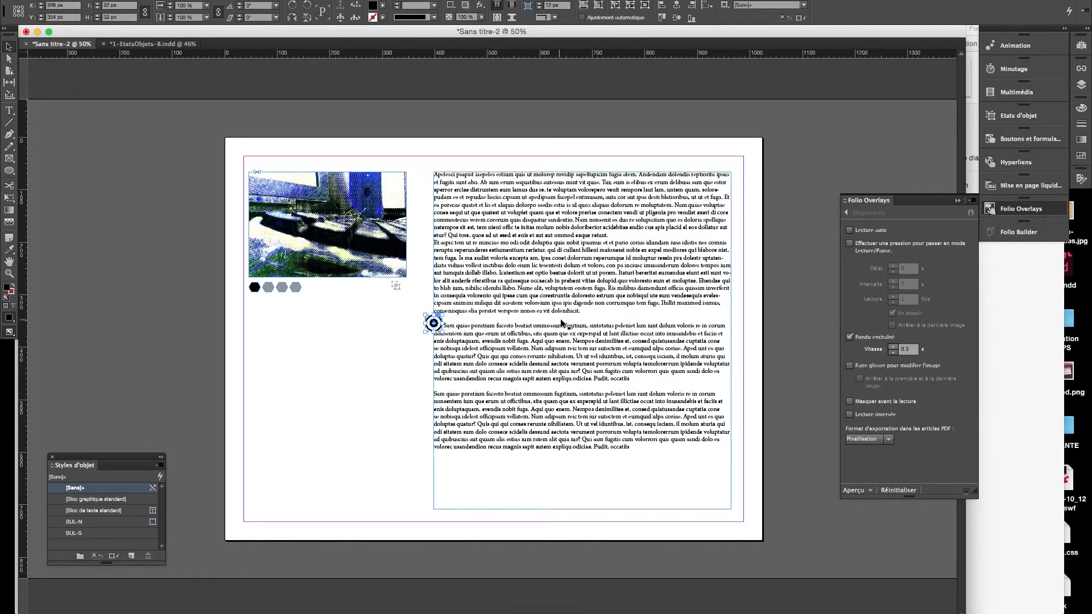
key("Left")
key("Left")
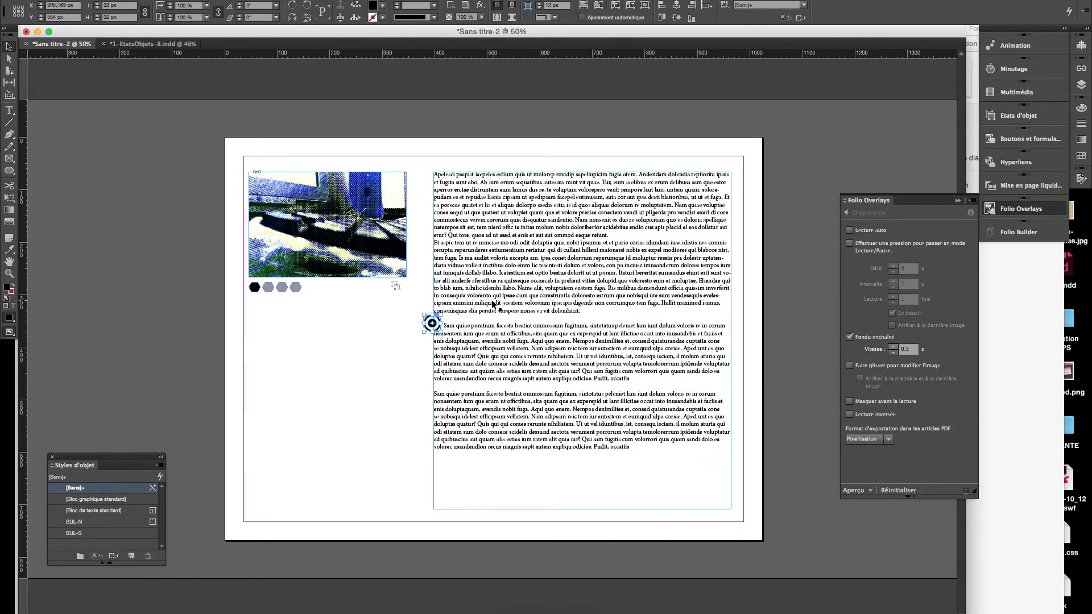
left_click_drag(434, 325, 426, 324)
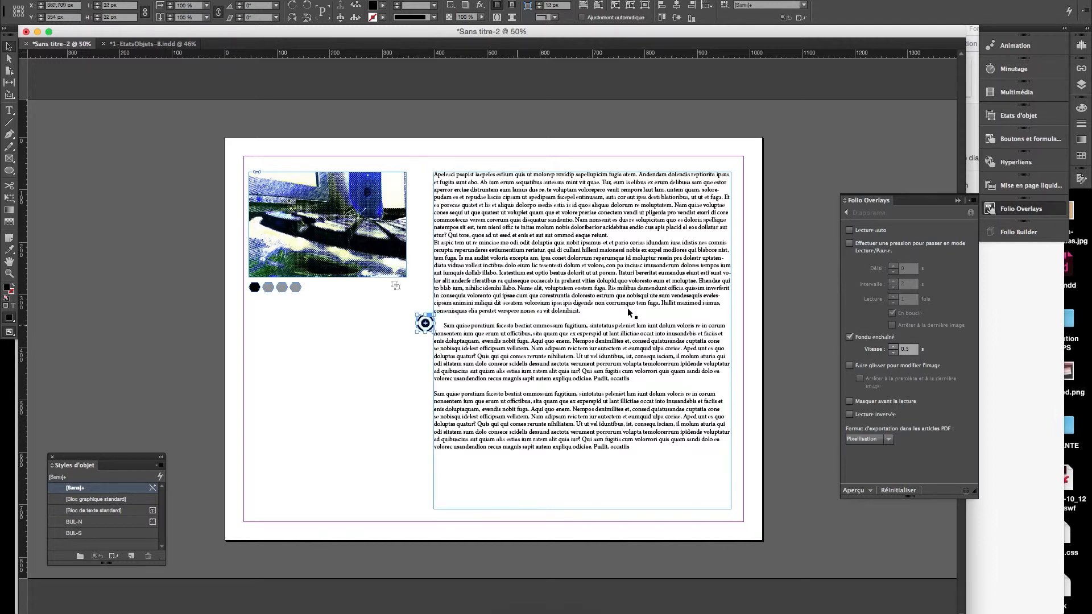
- Examine the icon's object states Etat 1 and Etat 2, and those of the popup object in 1-EtatsObjets-B.indd
left_click(993, 119)
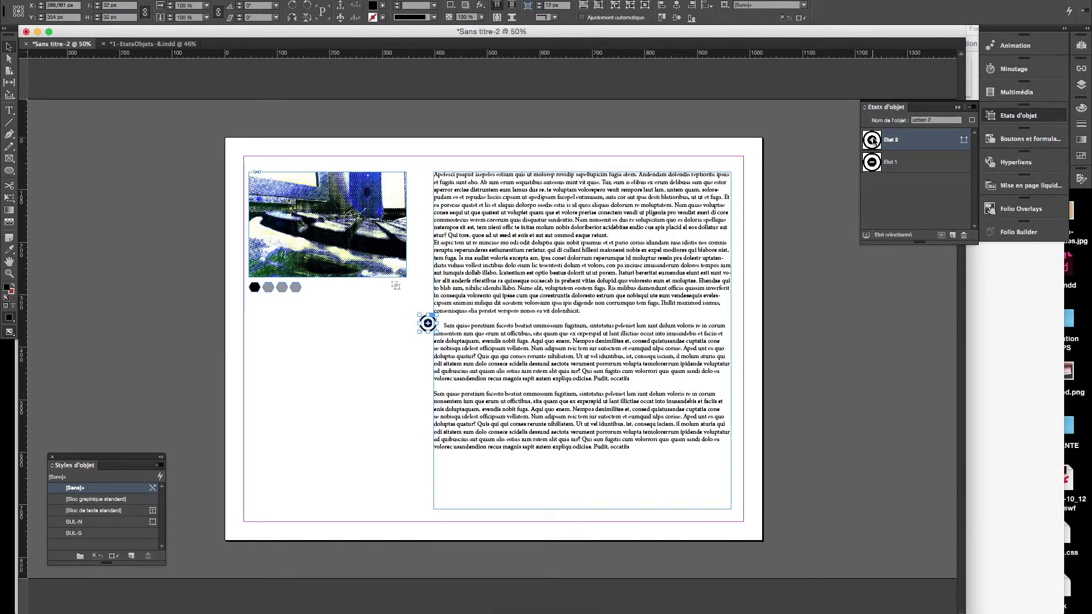
left_click(871, 165)
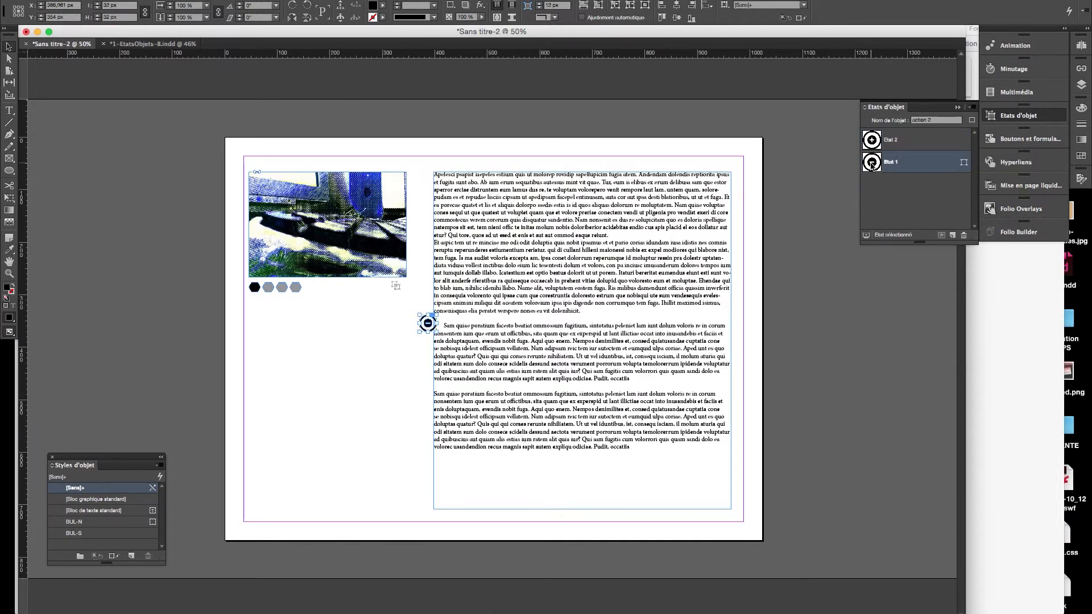
left_click(874, 145)
left_click(874, 165)
left_click(872, 145)
left_click(872, 167)
left_click(151, 44)
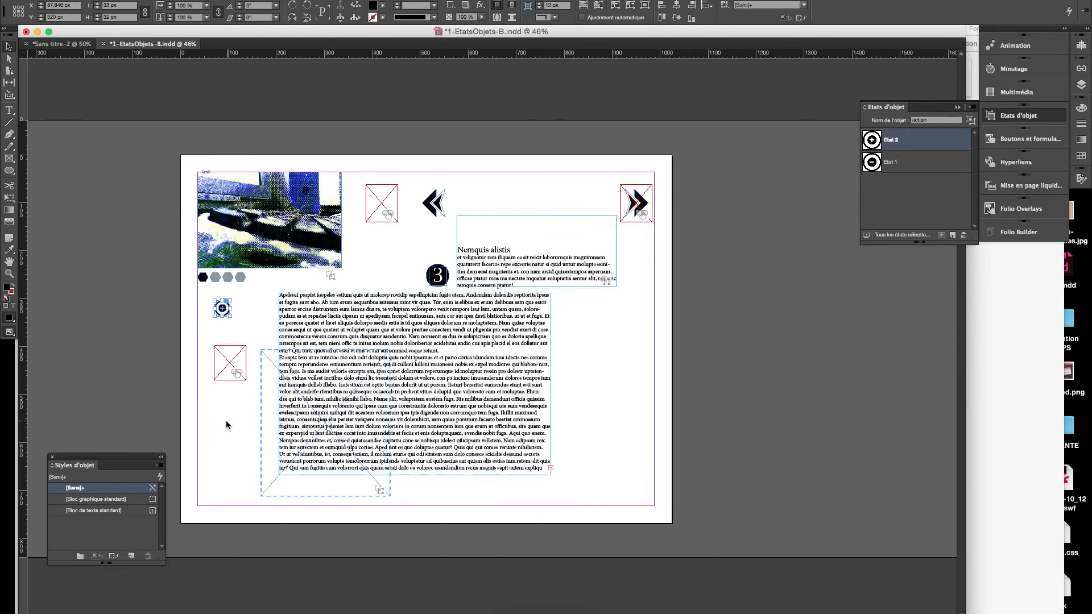
left_click(262, 430)
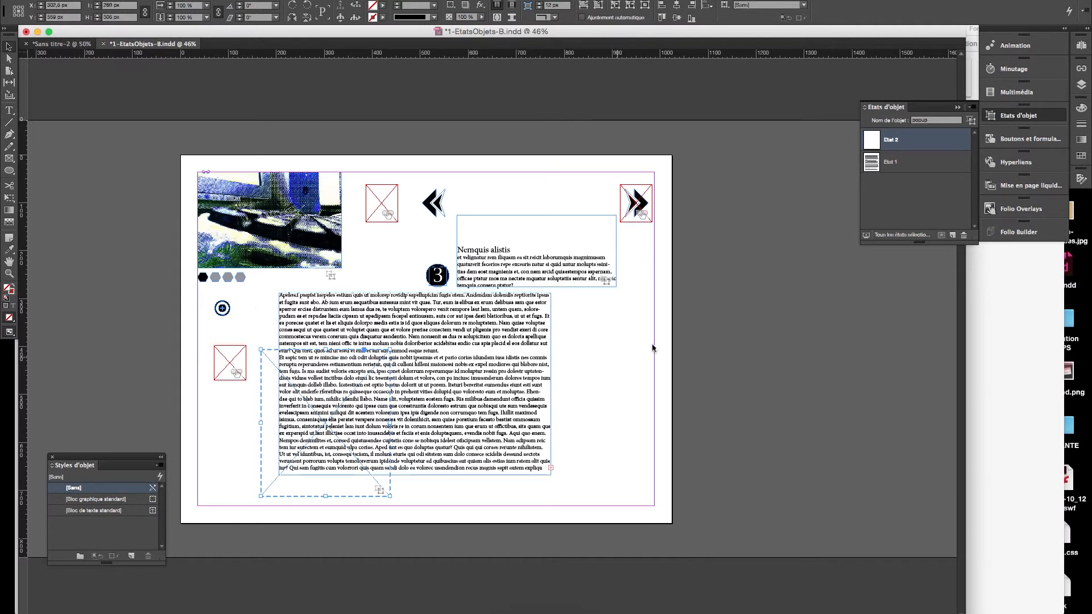
left_click(40, 45)
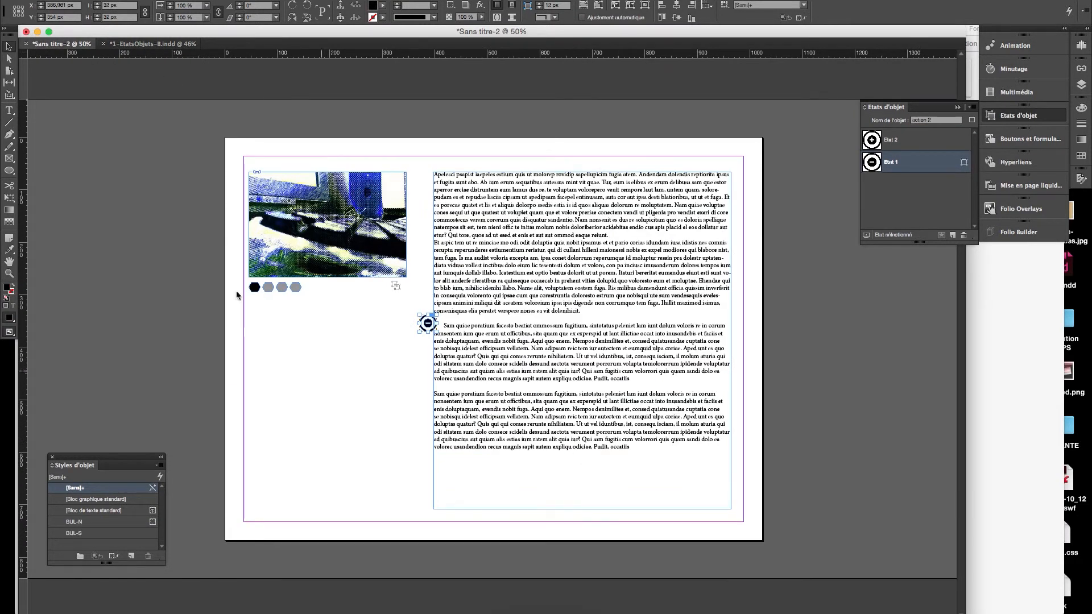
- Draw an empty text frame below the image slideshow, just left of the long text frame
left_click(9, 111)
left_click_drag(327, 353, 420, 462)
left_click(694, 365)
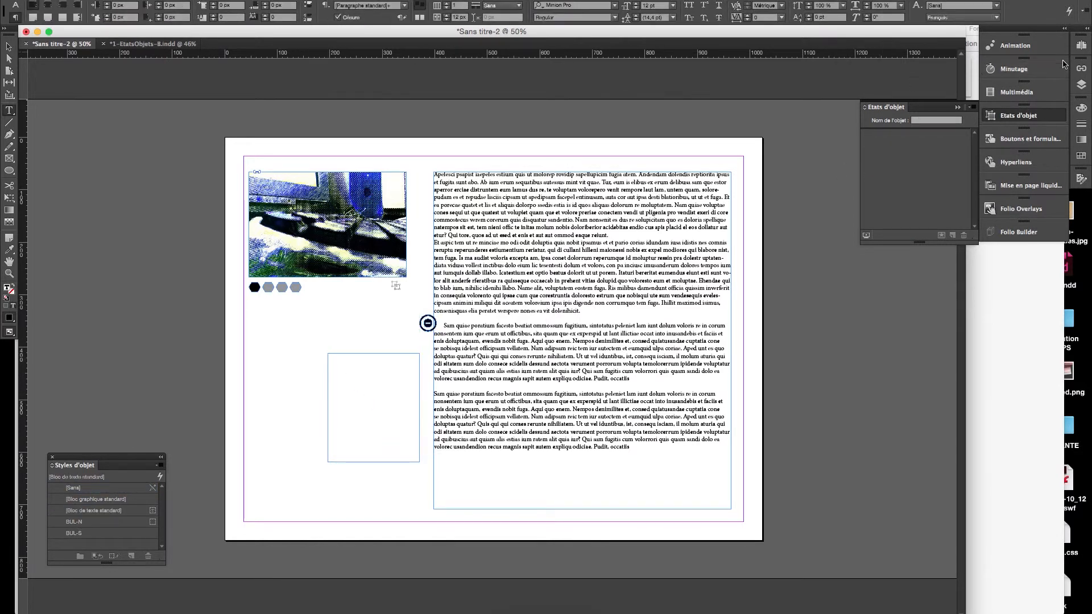
left_click(9, 46)
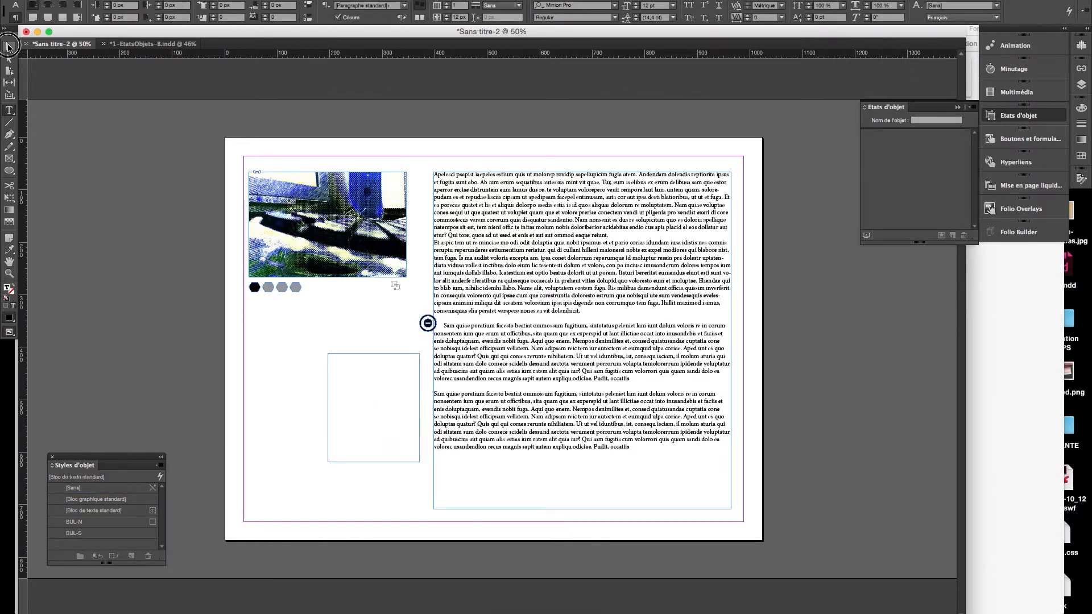
- Fill the empty text frame with [Papier] and set its inset spacing to 20 px on all four sides
left_click(1082, 160)
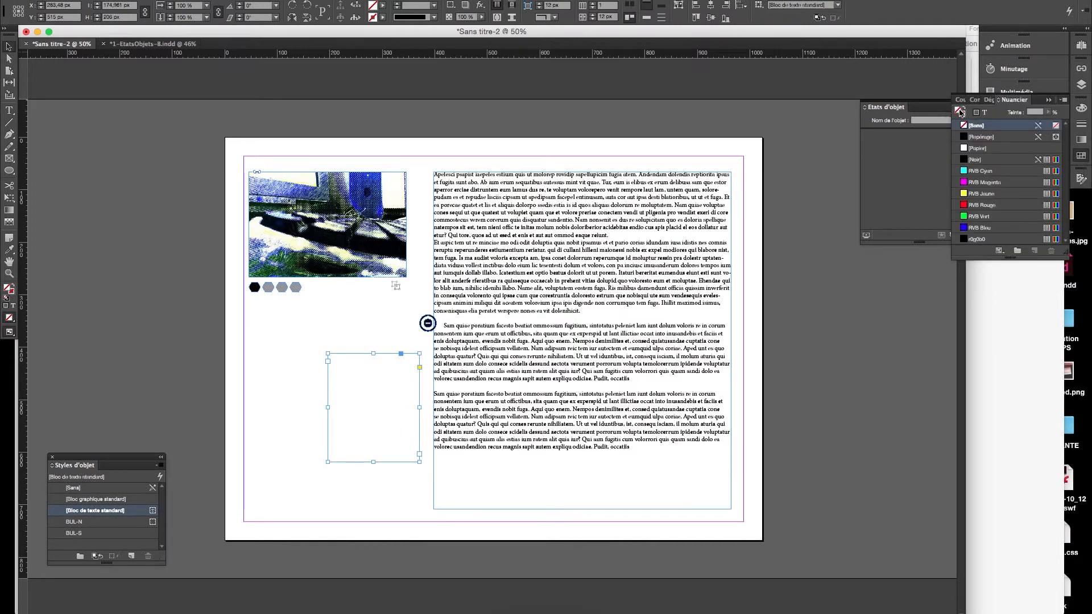
left_click(965, 149)
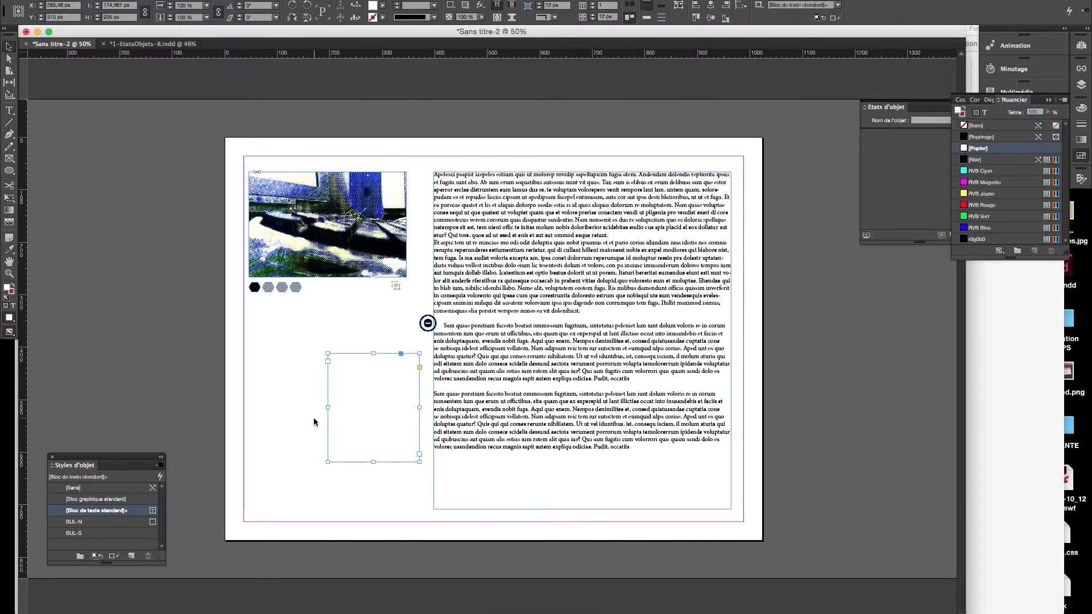
key("super+b")
left_click(747, 296)
type("20")
key("Tab")
type("20")
key("Tab")
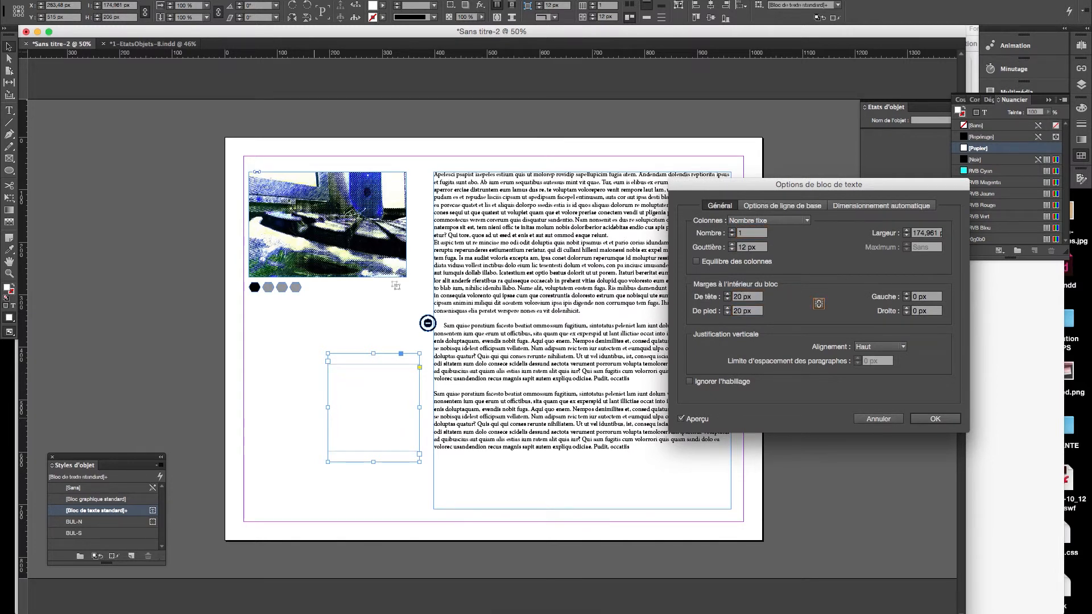
key("Tab")
type("20")
key("Tab")
type("20")
key("Tab")
key("Return")
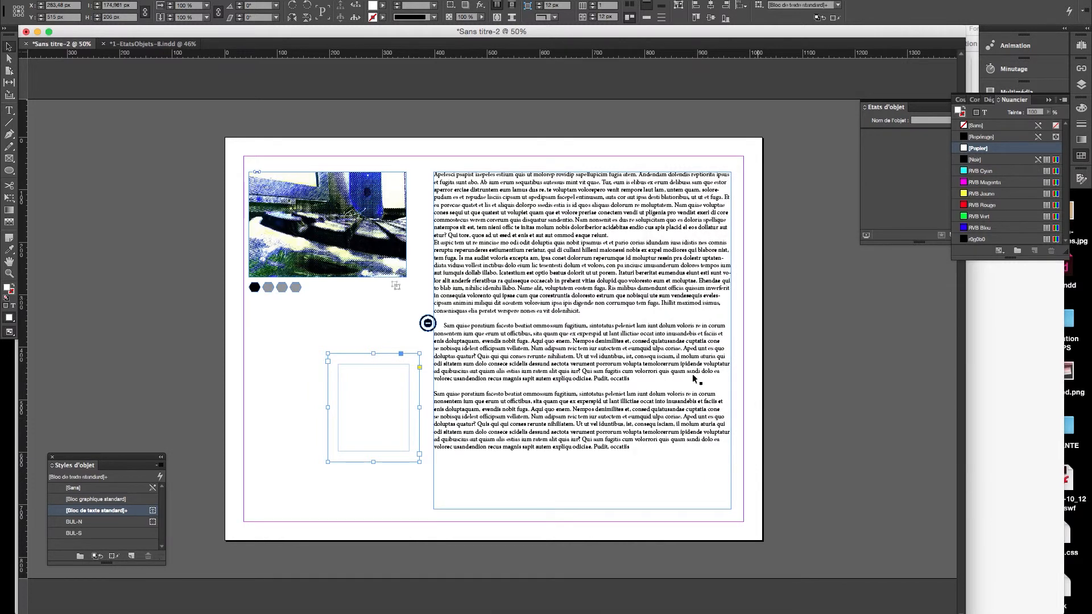
- Enter "Bloc Infos" in the new frame and set its font size to 30 pt
key("t")
left_click(366, 381)
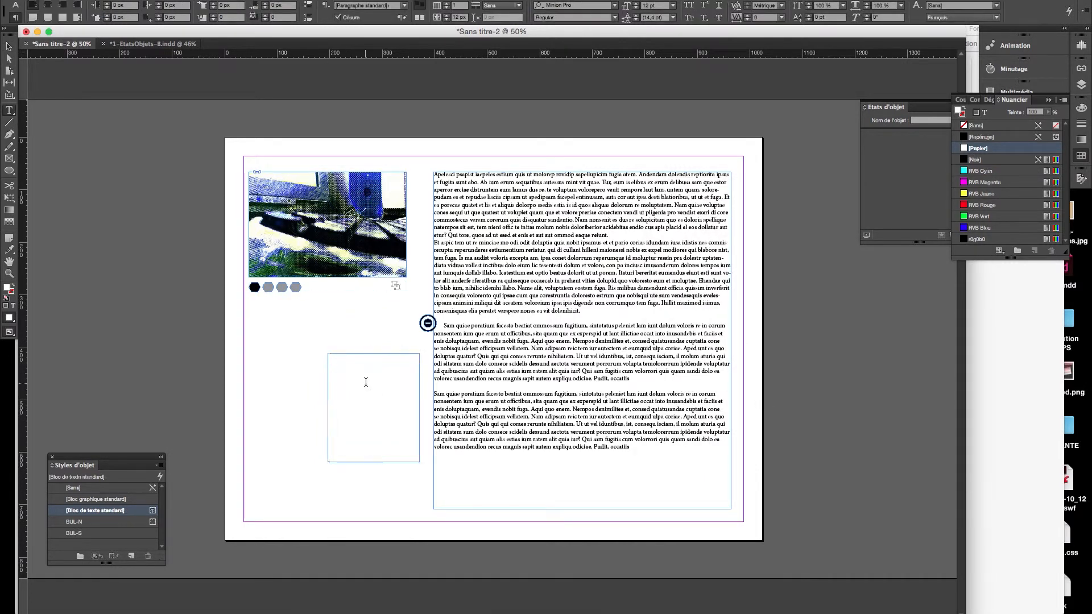
type("Bloc Infos")
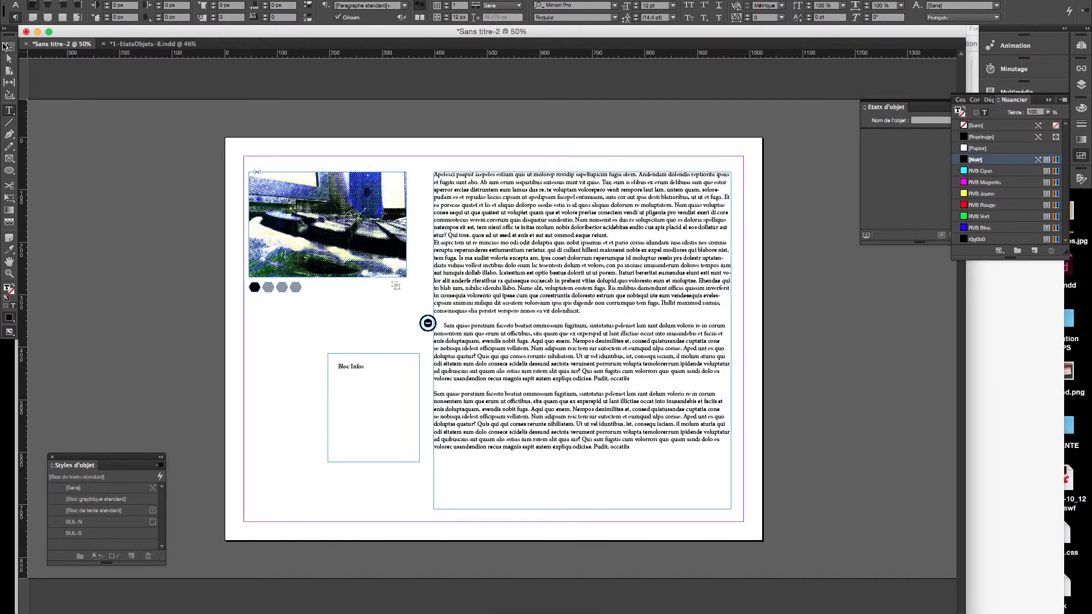
key("Escape")
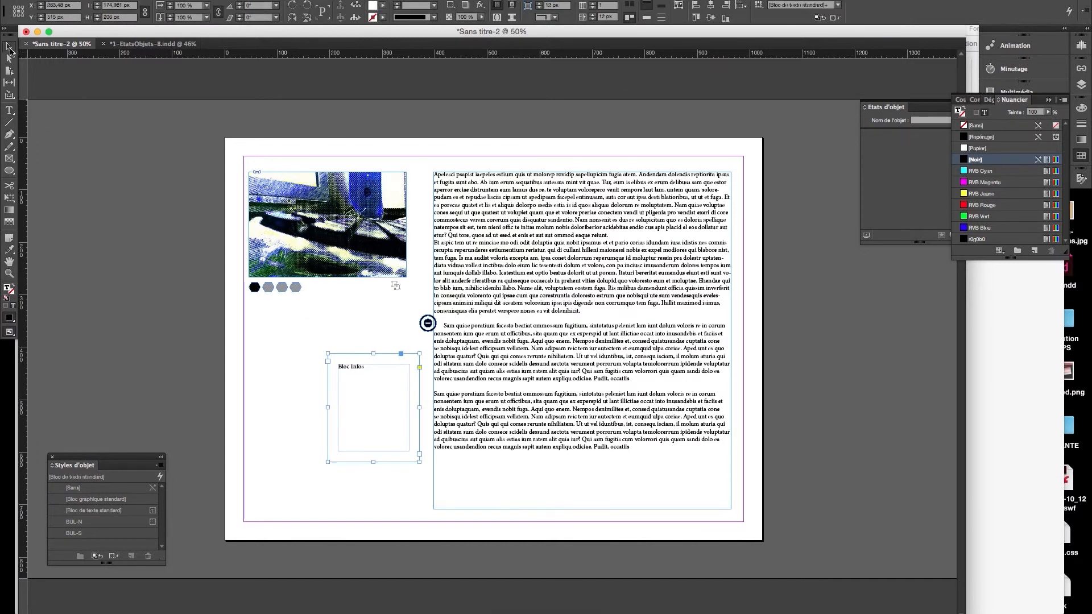
key("super+t")
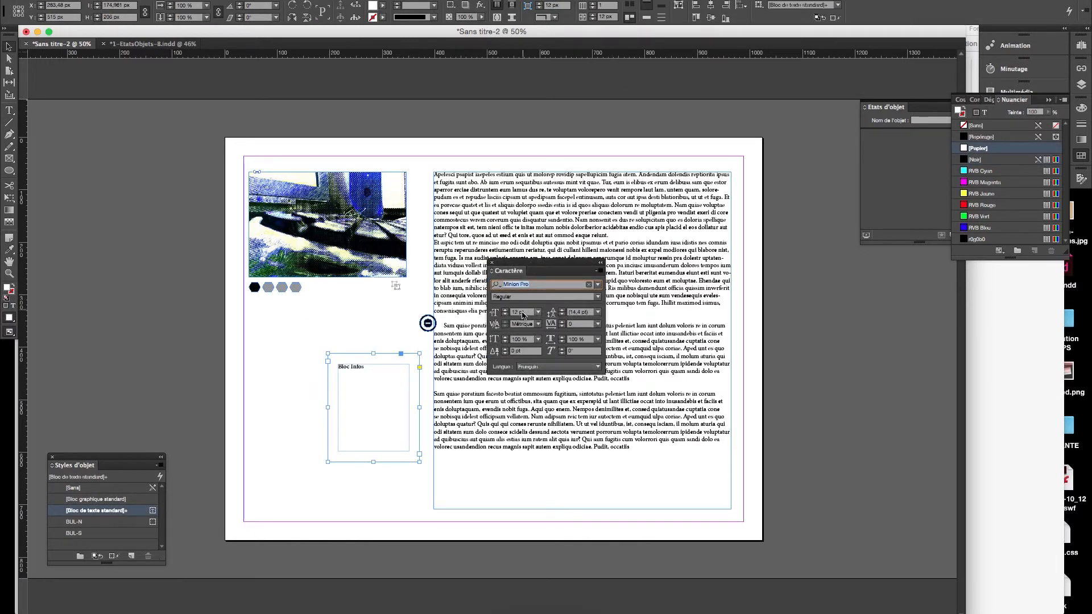
left_click(538, 313)
left_click(536, 441)
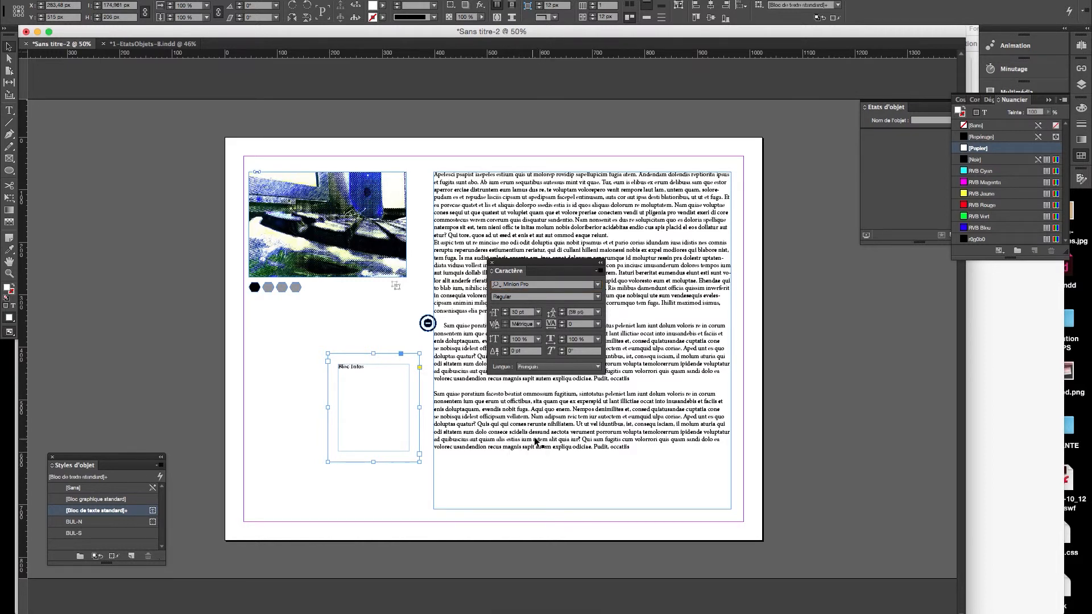
- Duplicate the Bloc Infos frame directly to its left at the same height
left_click(312, 431)
left_click(370, 401)
left_click_drag(370, 401, 271, 401)
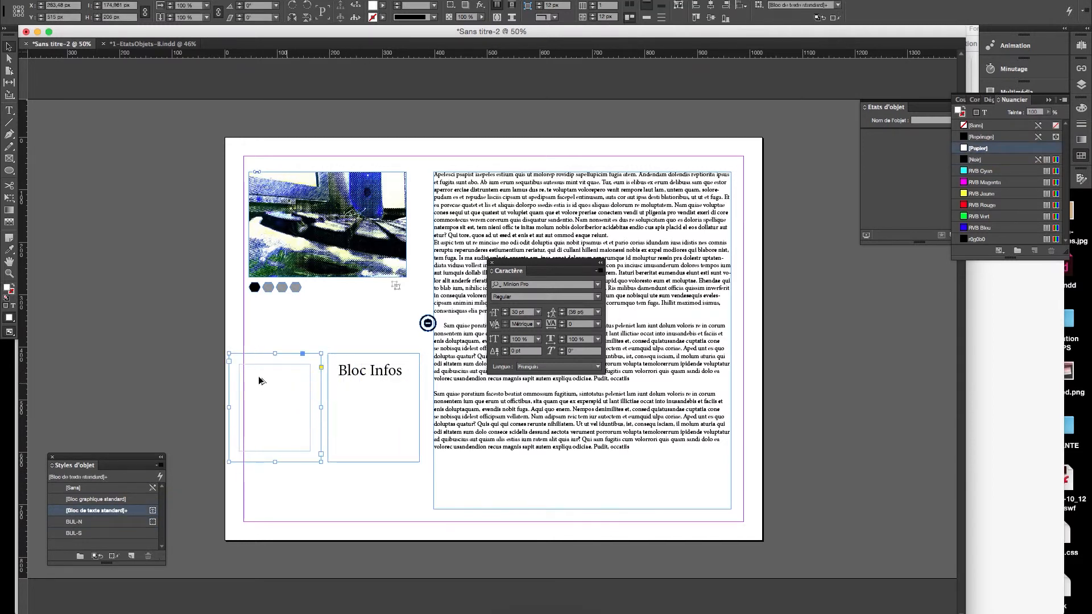
- Delete the text from the duplicated frame and set its fill to none
double_click(262, 370)
triple_click(269, 370)
key("BackSpace")
left_click(11, 47)
left_click(963, 127)
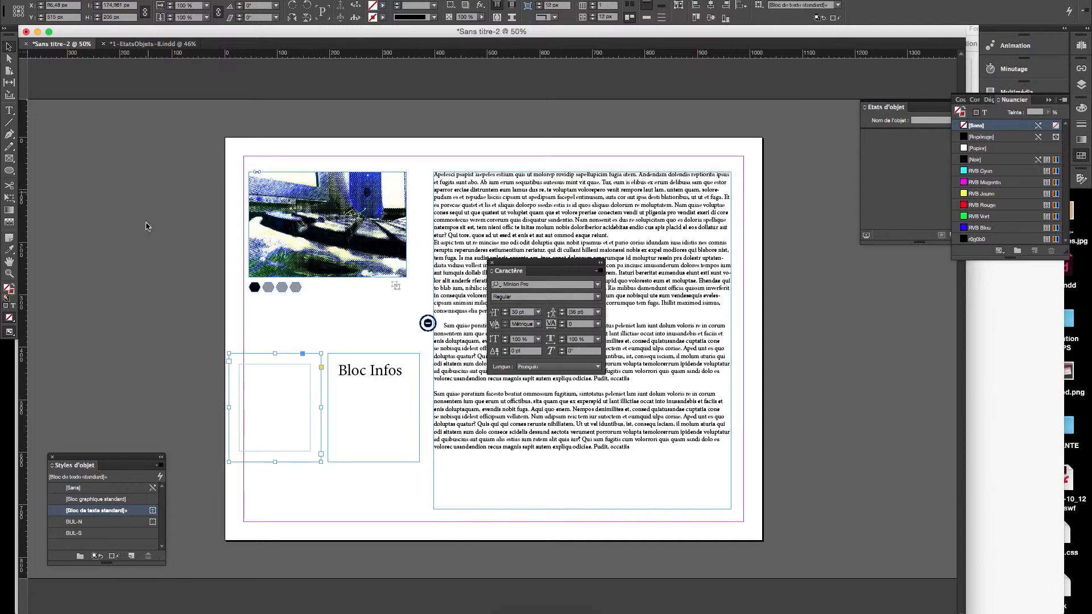
- Align the empty frame and the Bloc Infos frame on their left edges and combine them into a multi-state object
left_click(370, 418, "shift")
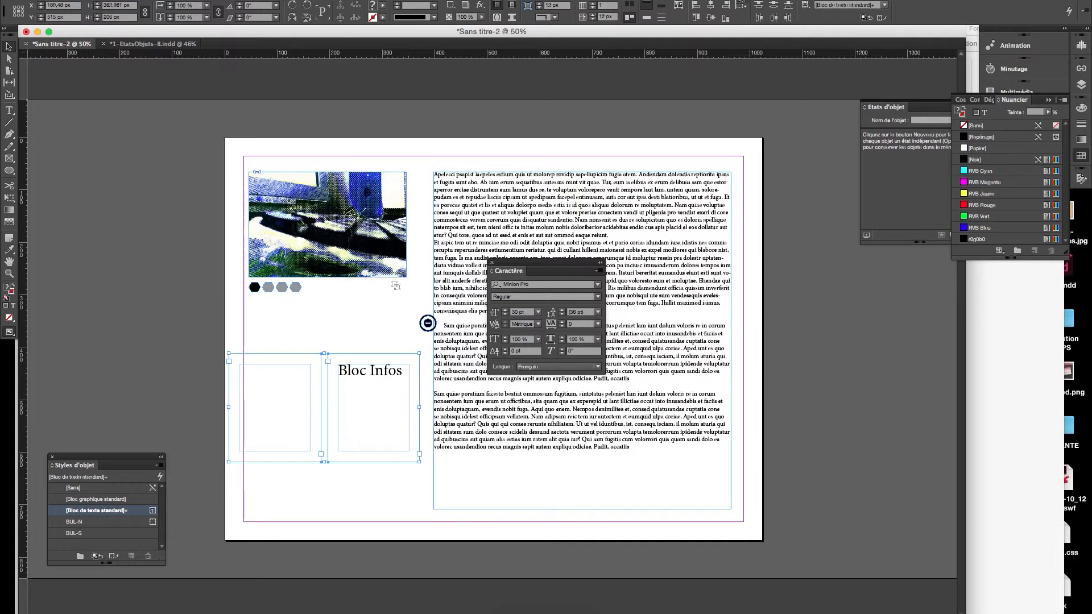
left_click(696, 5)
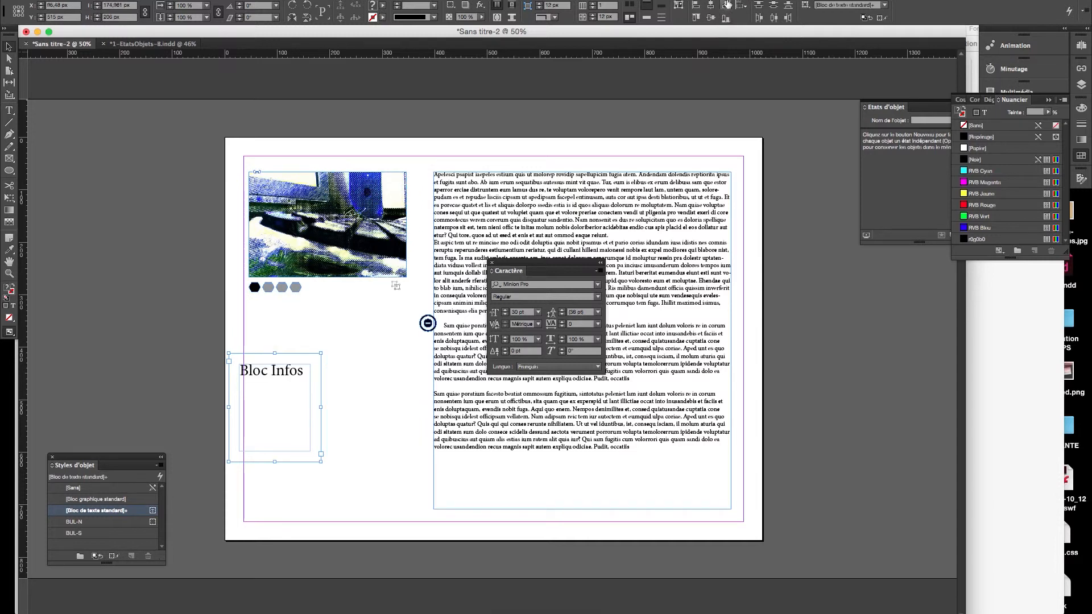
left_click(340, 400)
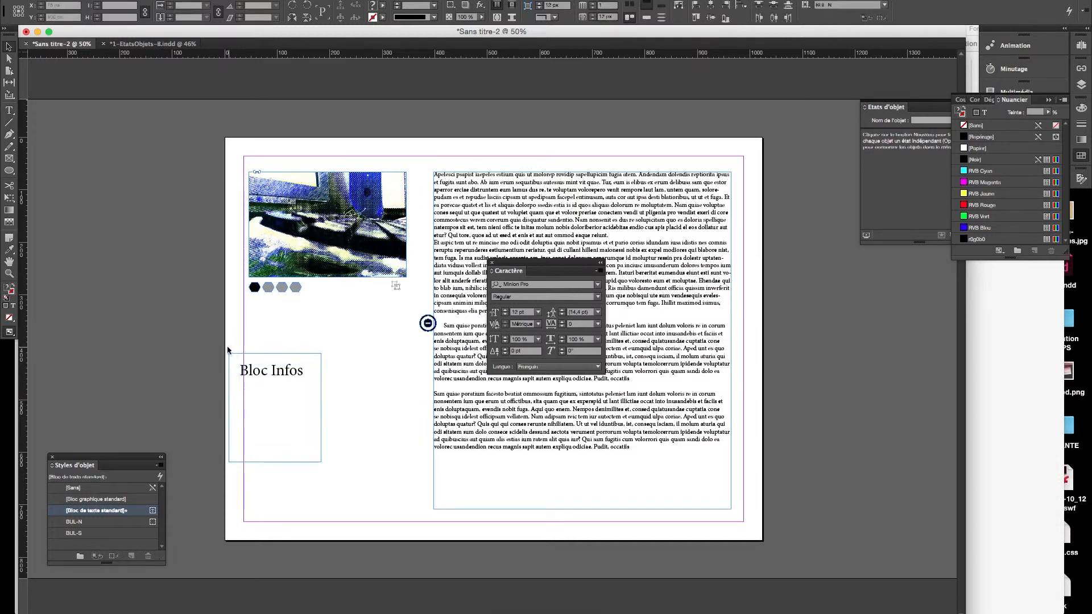
left_click_drag(226, 346, 299, 409)
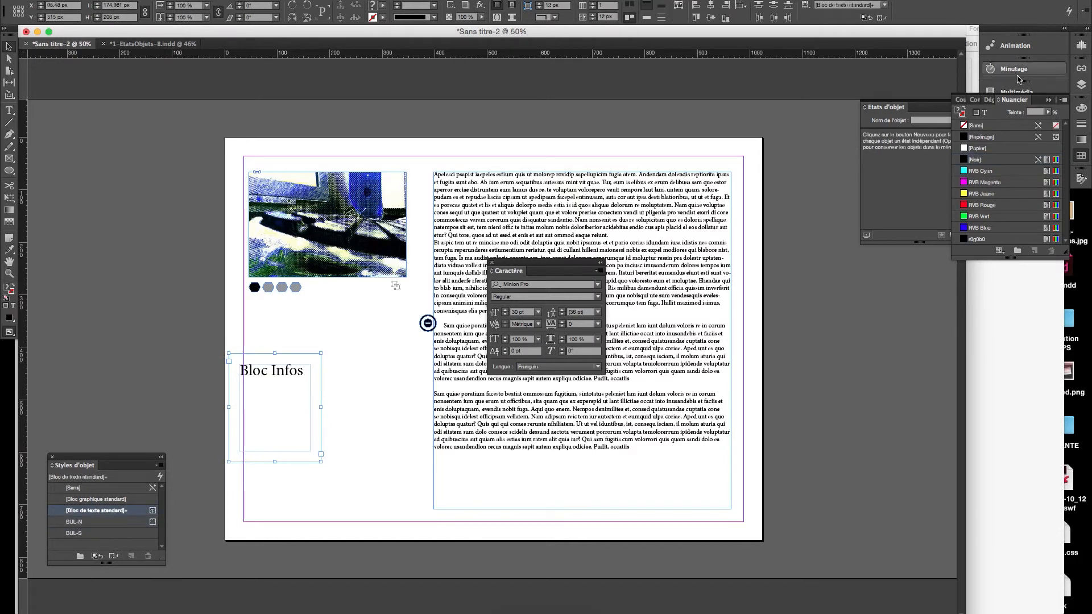
left_click(916, 114)
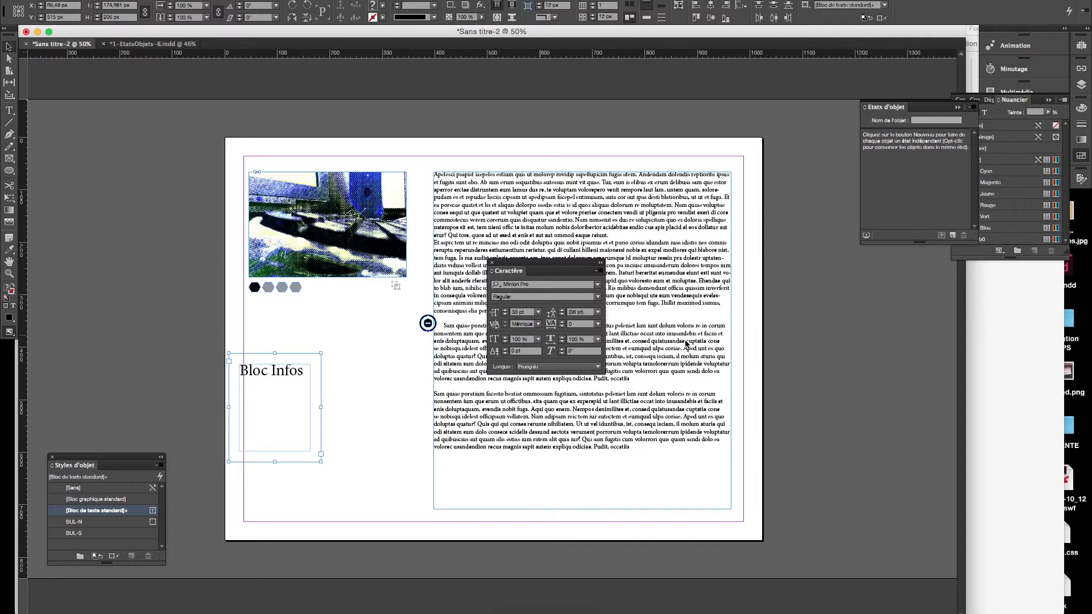
left_click(952, 236)
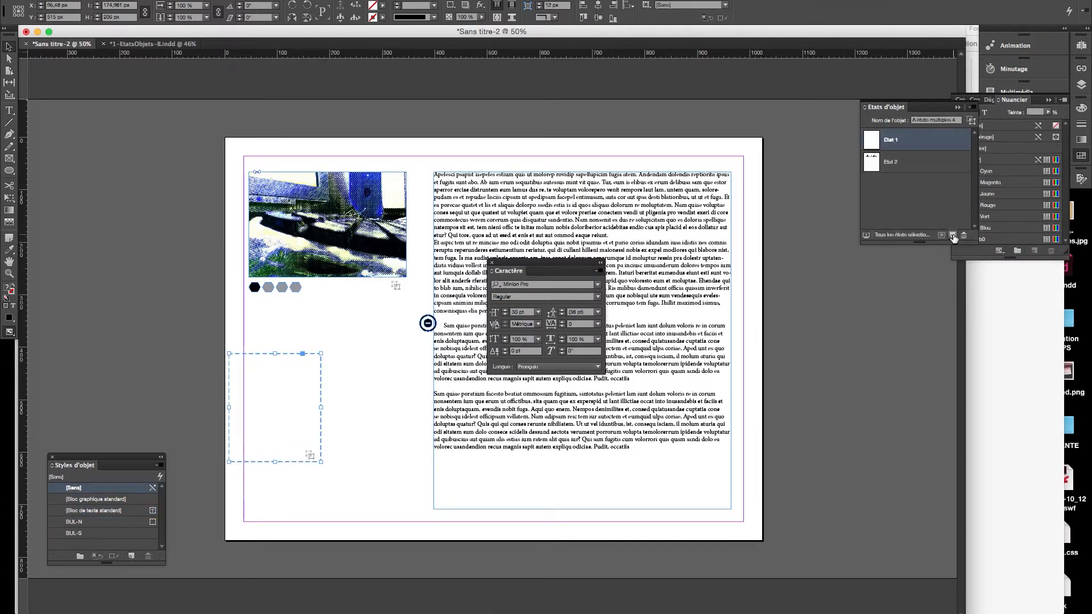
- Place the multi-state object over the indented paragraph beside the icon and display its empty state, Etat 1
left_click(322, 375)
left_click_drag(555, 267, 876, 411)
left_click_drag(259, 401, 462, 380)
left_click(910, 164)
left_click(910, 145)
left_click(900, 168)
left_click(898, 149)
left_click(896, 169)
left_click(896, 147)
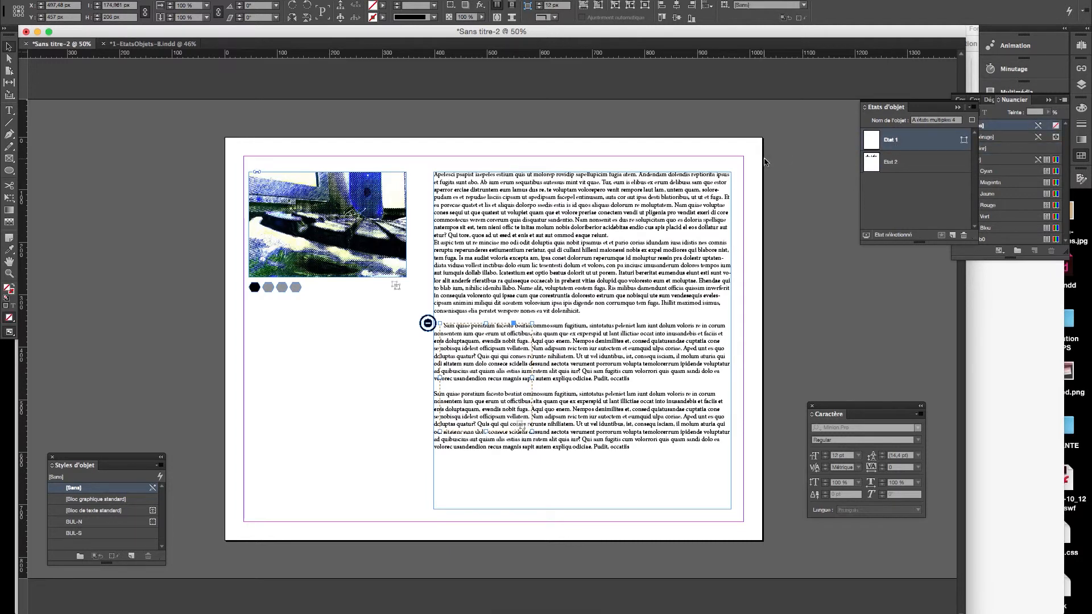
- Name the multi-state object over the indented paragraph "info"
left_click(428, 323)
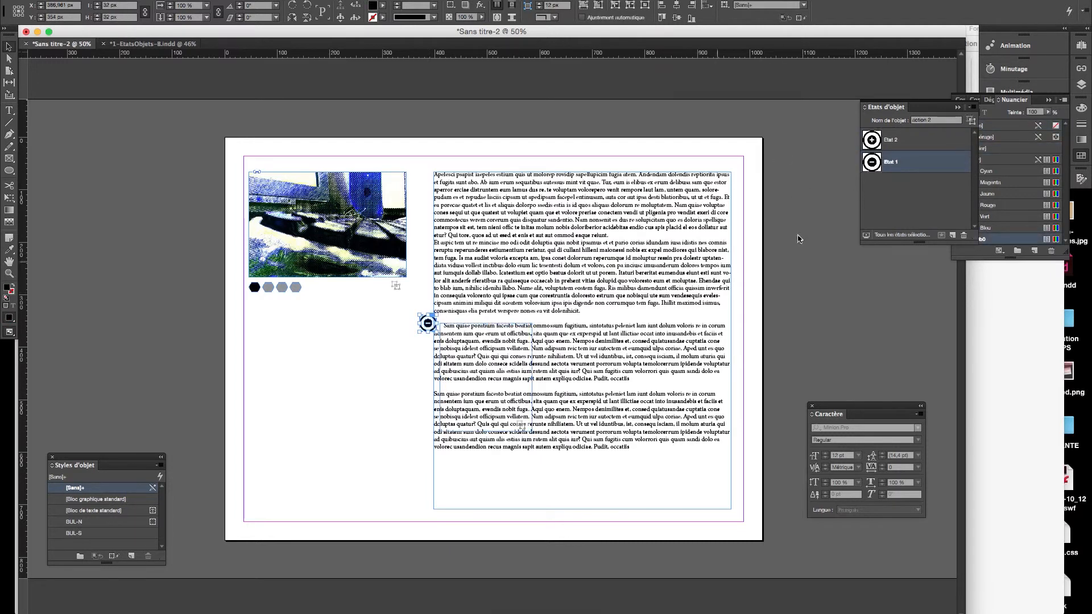
left_click(471, 349)
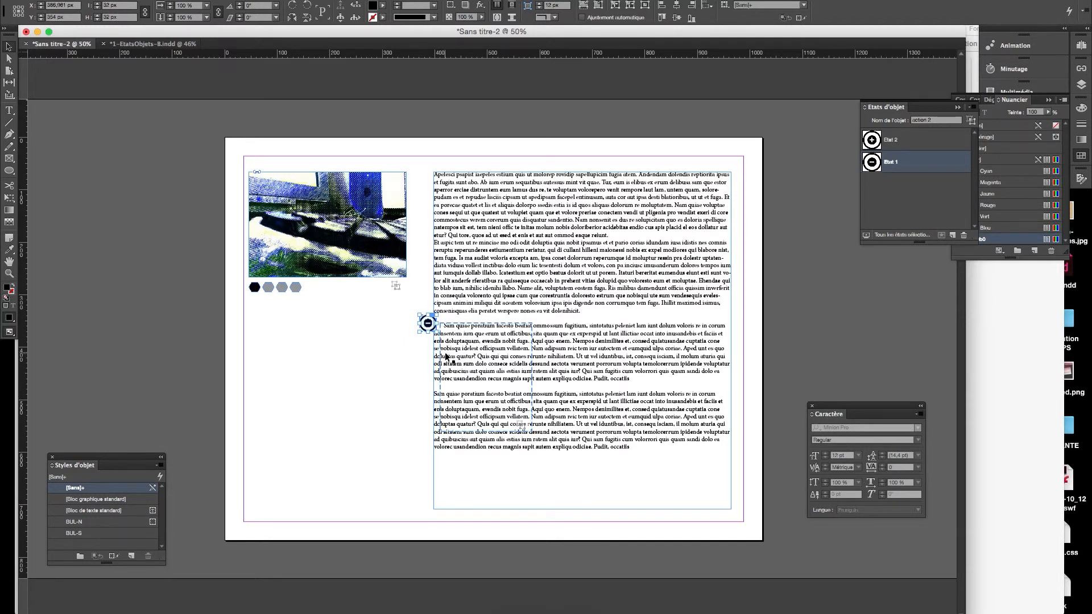
left_click(934, 122)
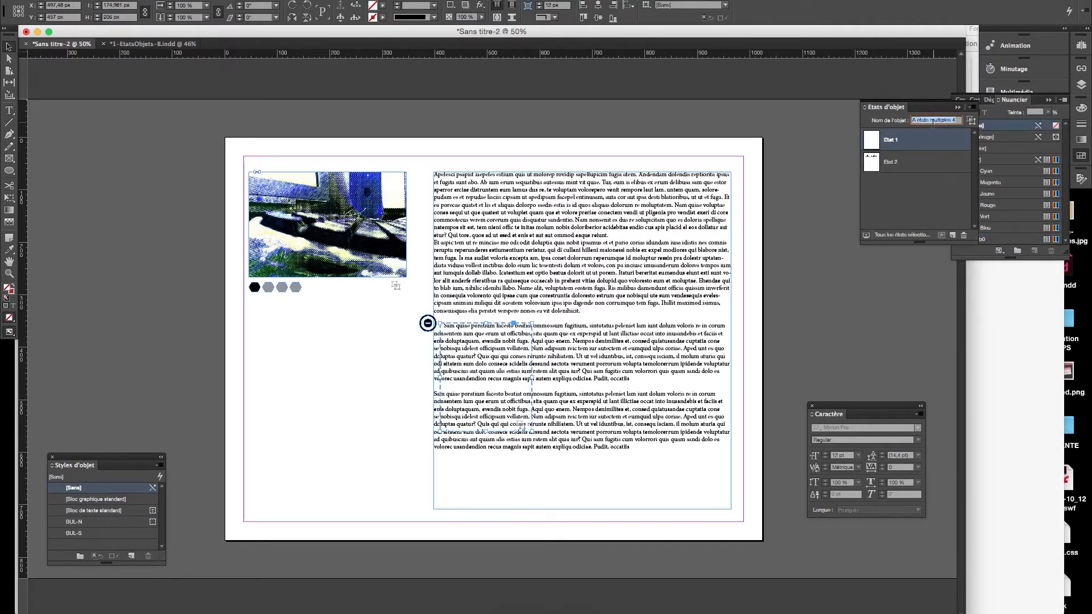
type("info")
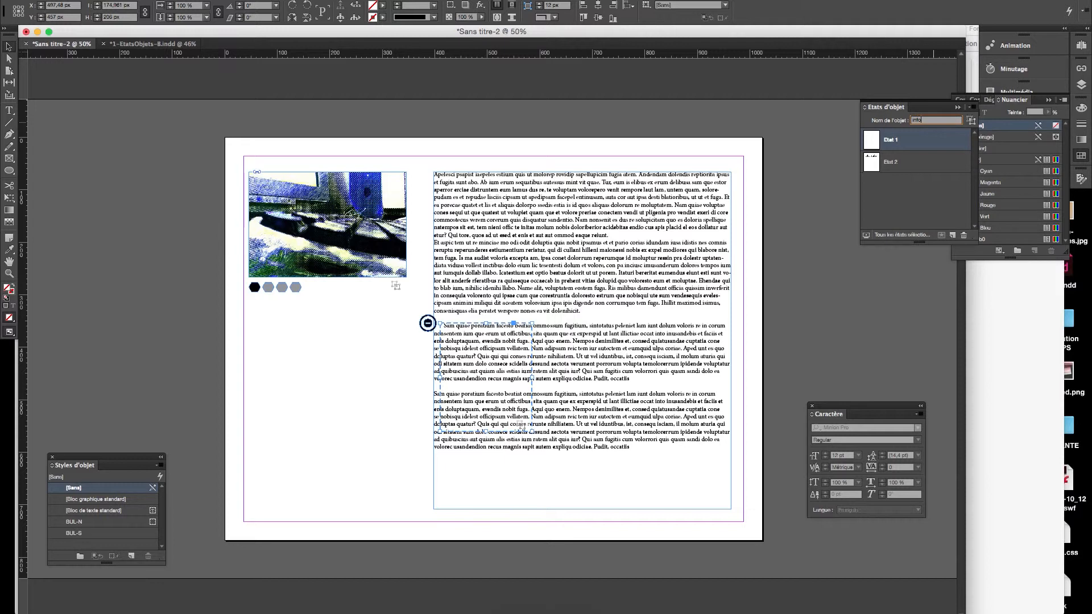
left_click(427, 323)
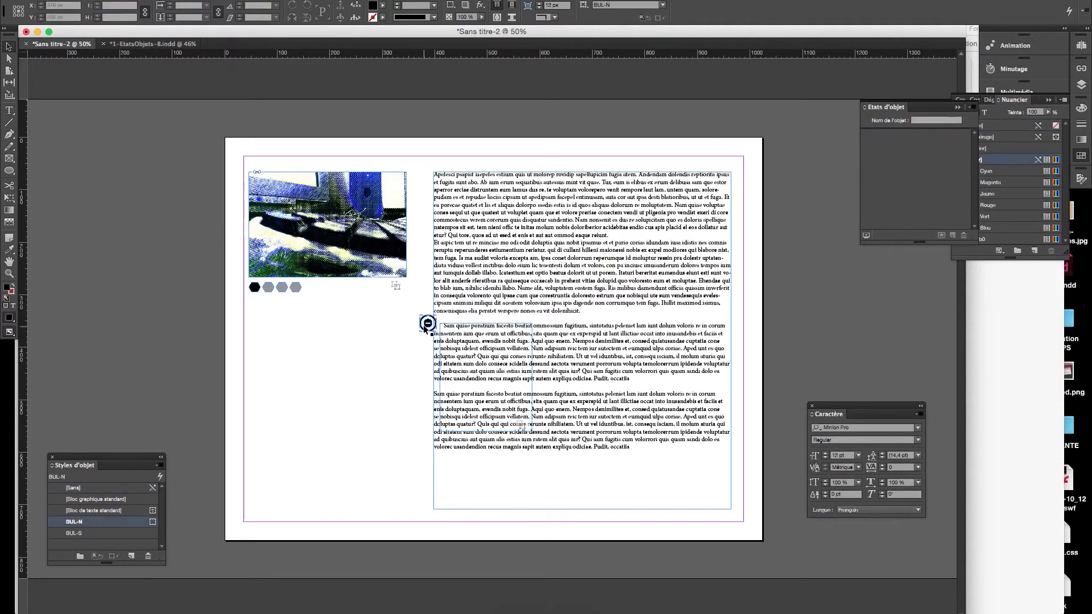
left_click(805, 245)
- Draw an empty graphic frame about 44 px square below the slideshow, near the icon, and convert it to a button
left_click(10, 158)
left_click_drag(349, 352, 375, 378)
left_click(9, 47)
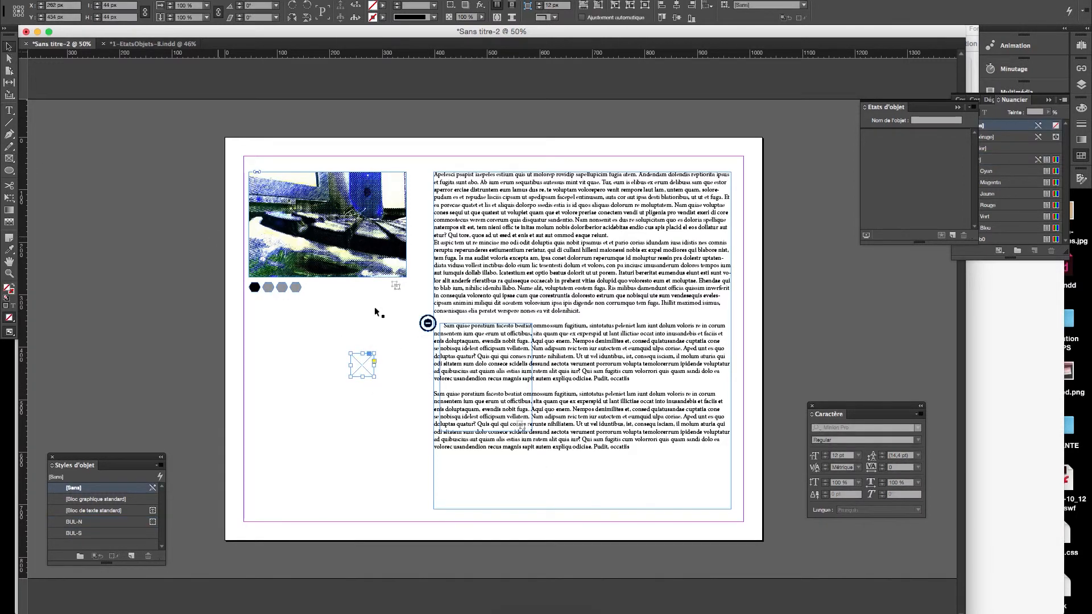
left_click(1001, 101)
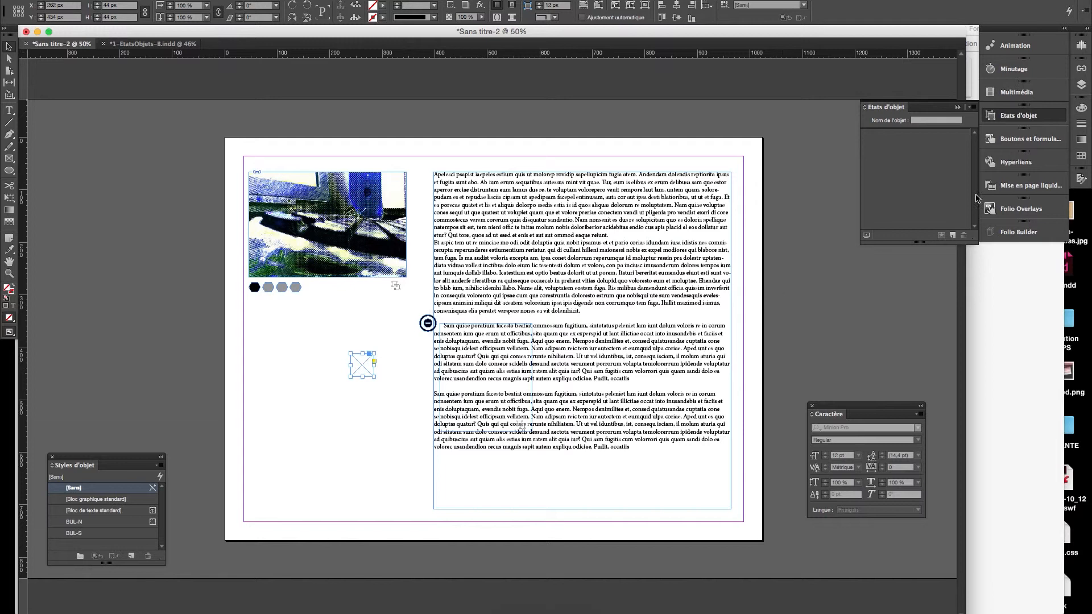
left_click(1026, 139)
left_click(925, 144)
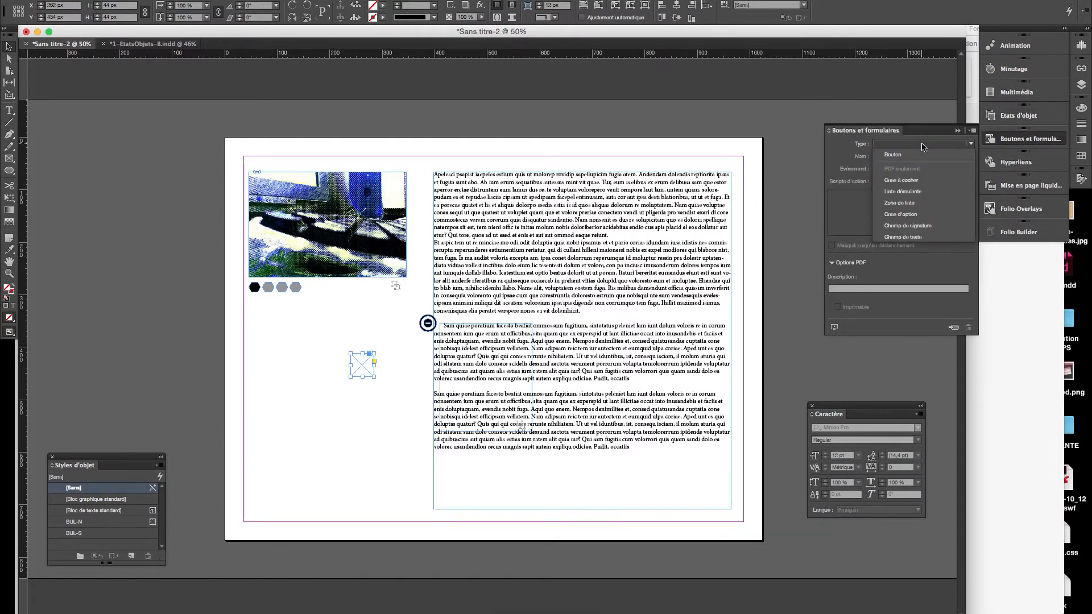
left_click(916, 157)
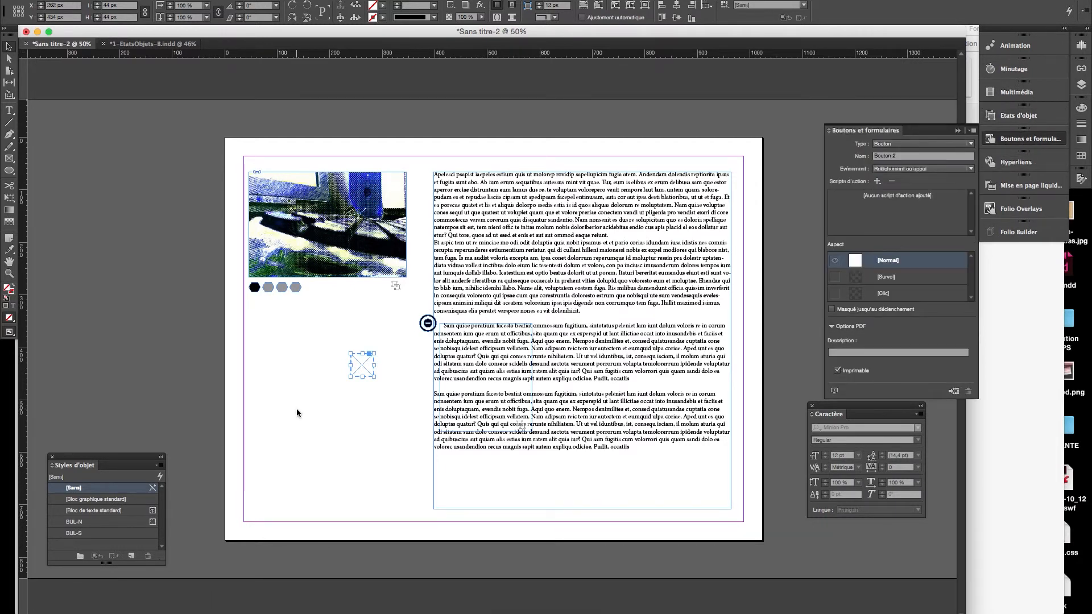
- Switch the icon beside the indented paragraph to its plus state, Etat 2
left_click(429, 324)
left_click(1018, 115)
left_click(870, 141)
- Give the square button an Atteindre l'état suivant action that targets the object action 2
left_click(367, 365)
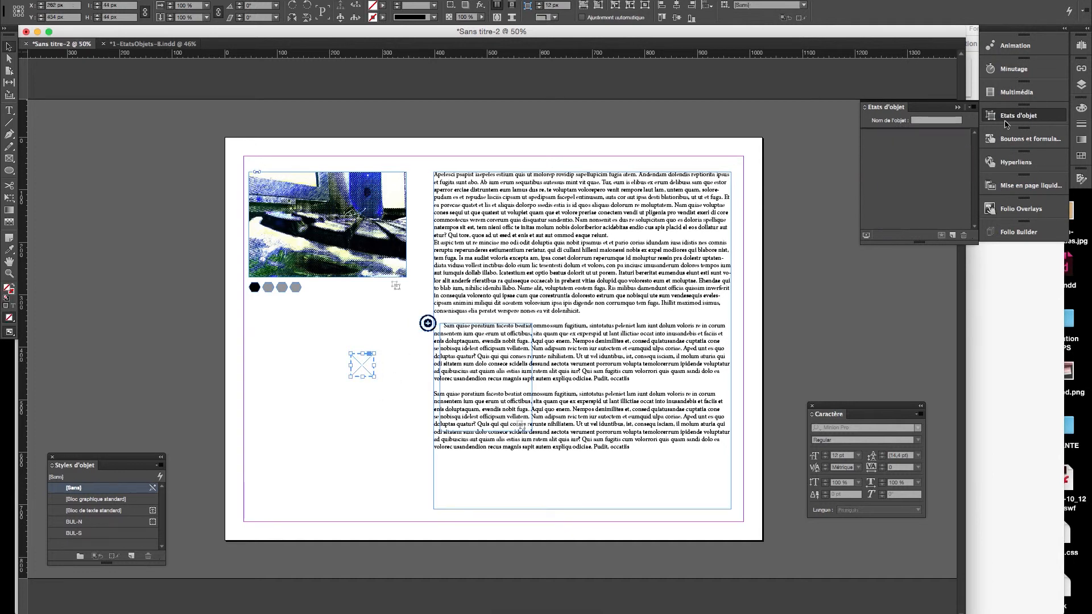
left_click(1024, 139)
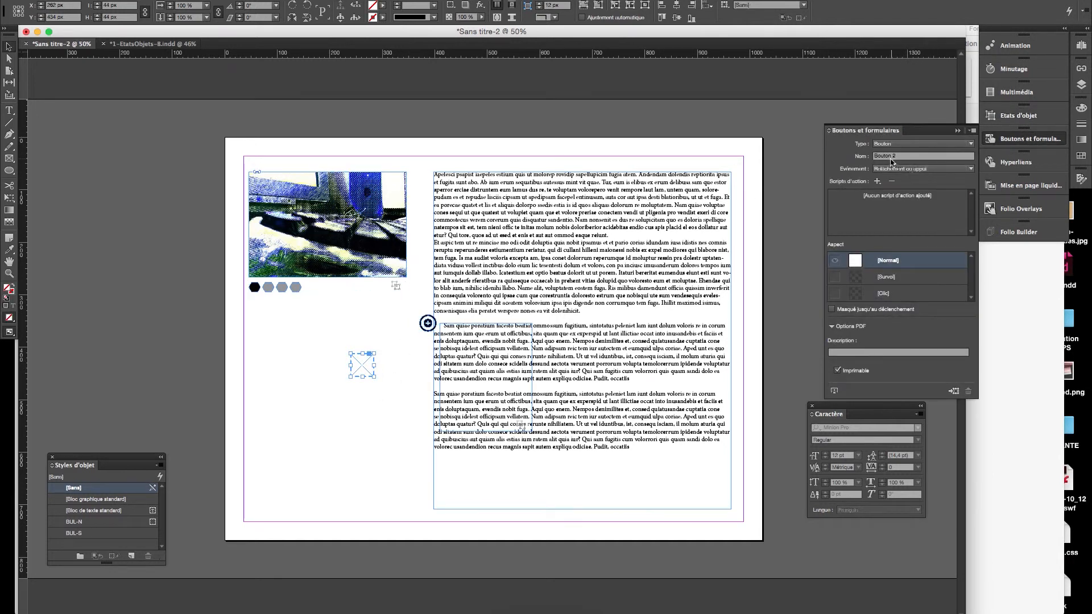
left_click(877, 181)
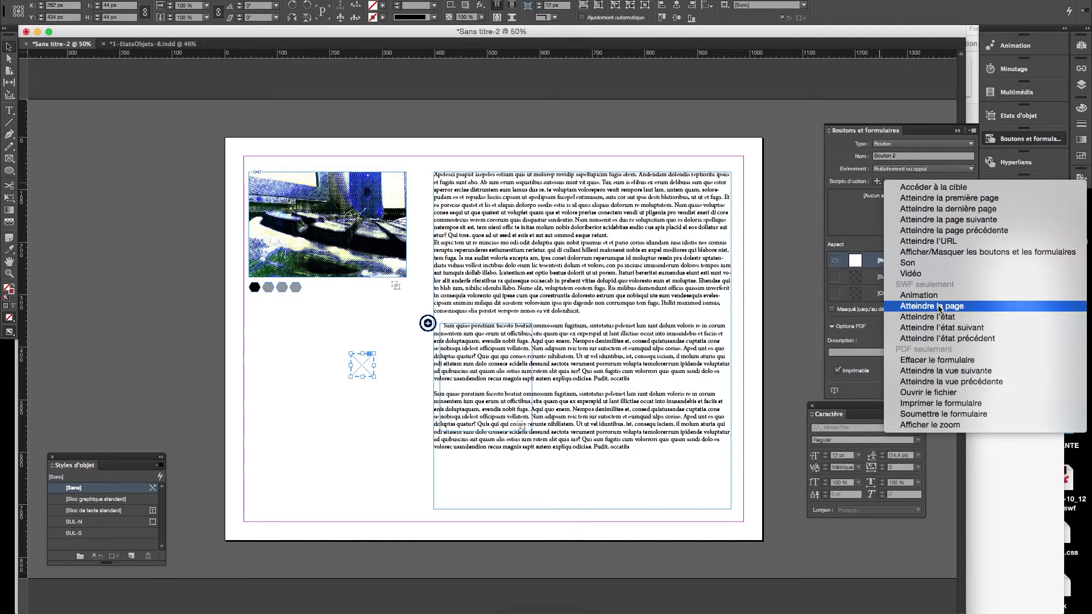
left_click(941, 327)
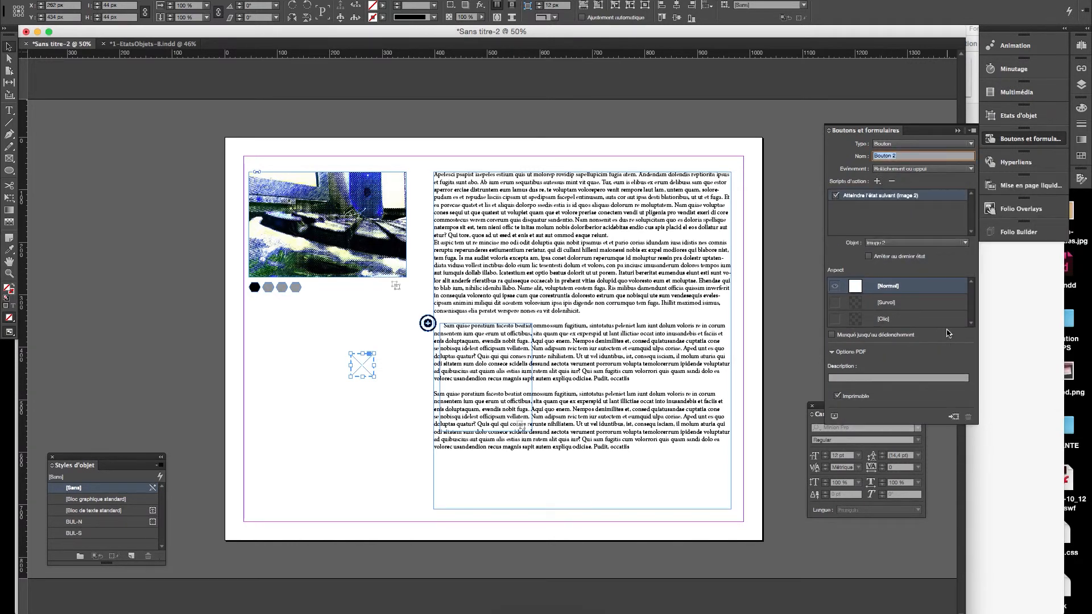
left_click(909, 247)
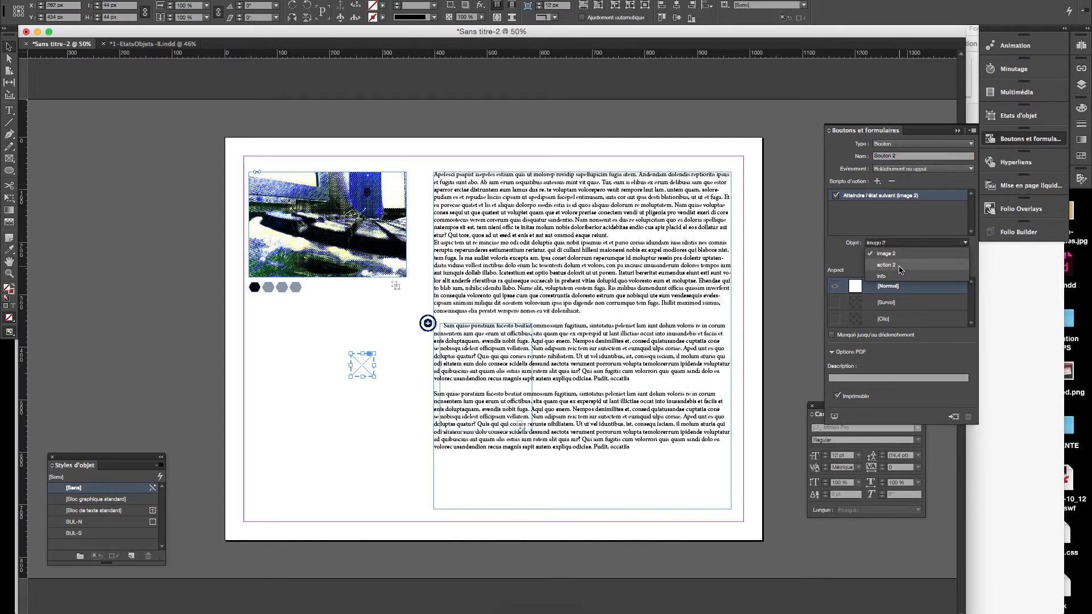
left_click(900, 266)
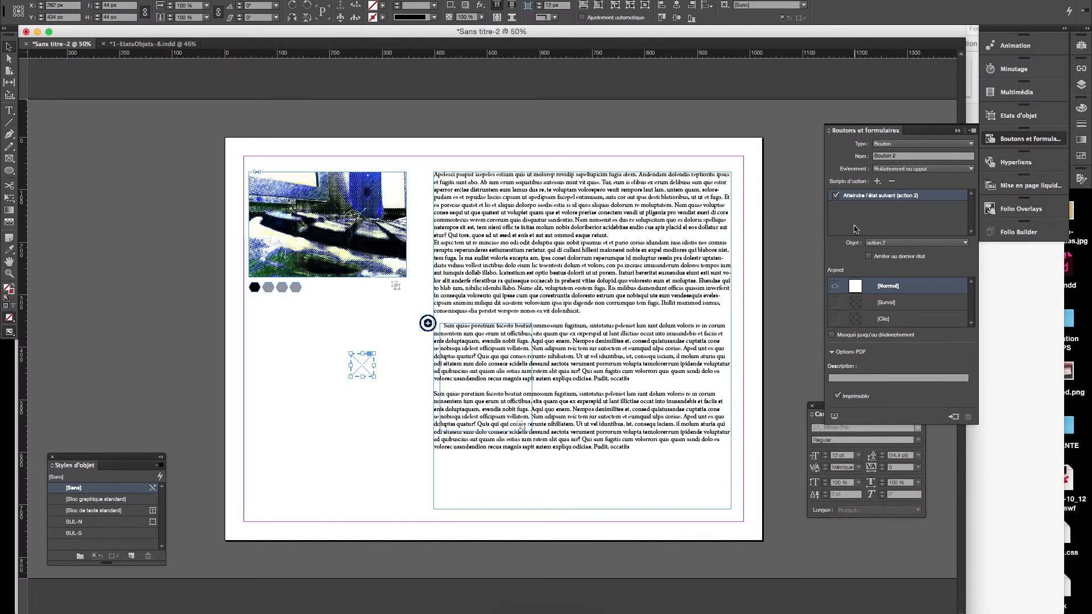
- Add a second Atteindre l'état suivant action to the square button, targeting the object info
left_click(878, 181)
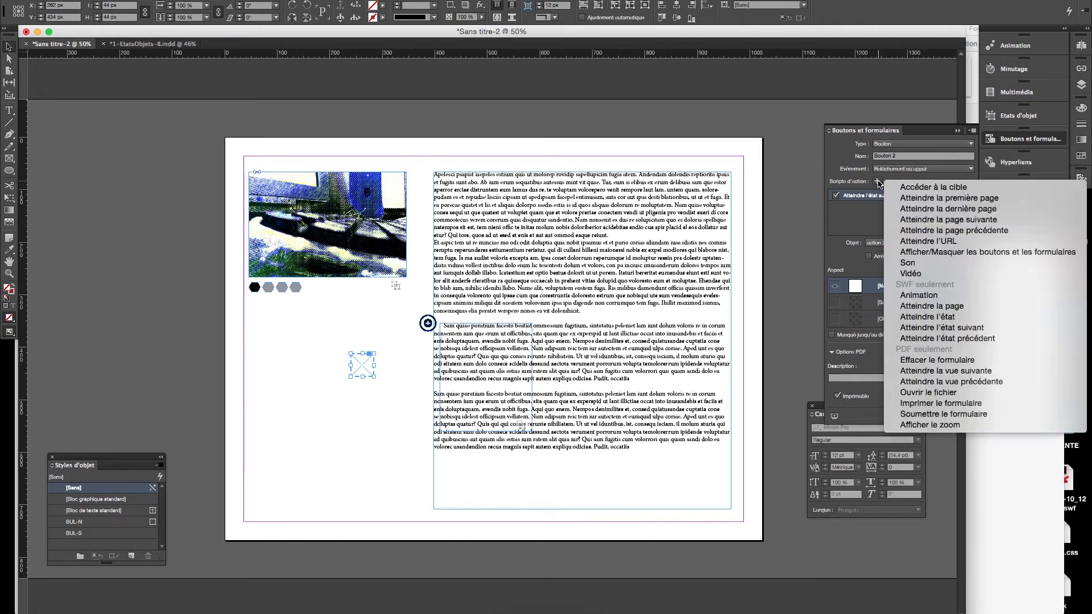
left_click(951, 328)
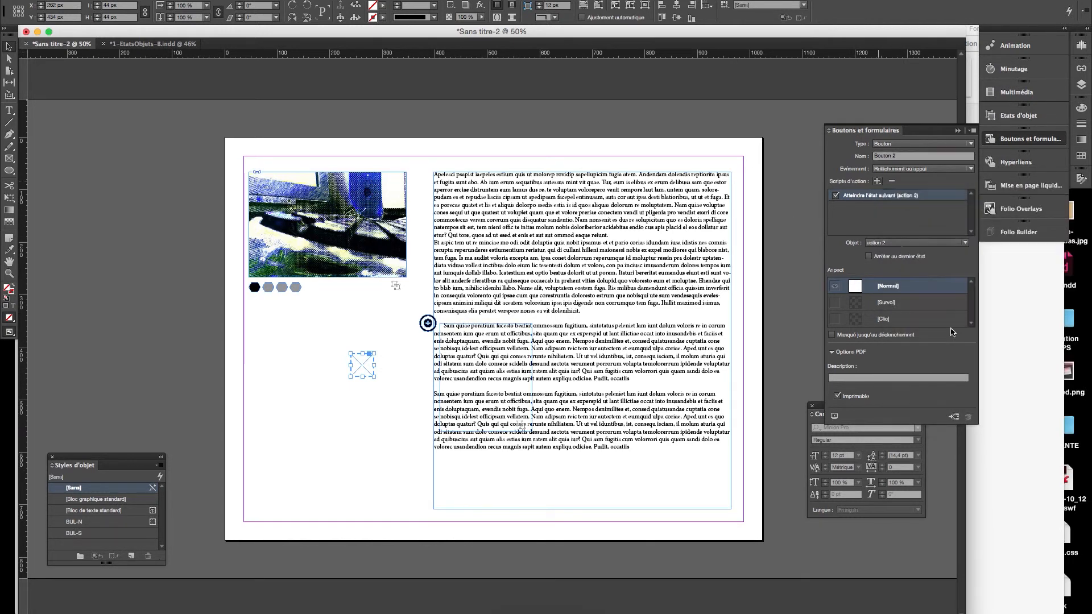
left_click(925, 242)
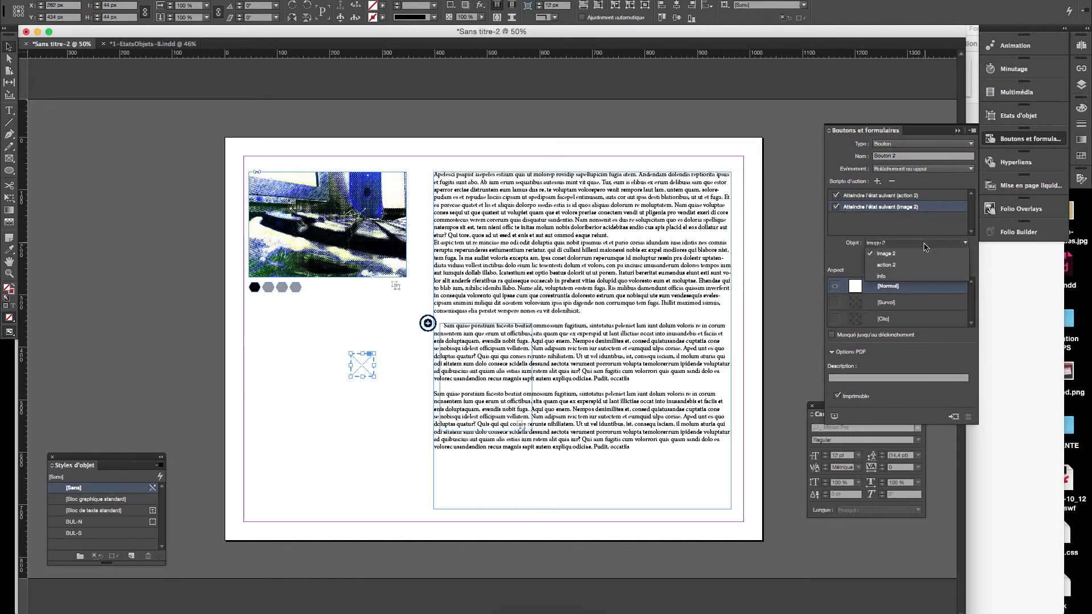
left_click(907, 278)
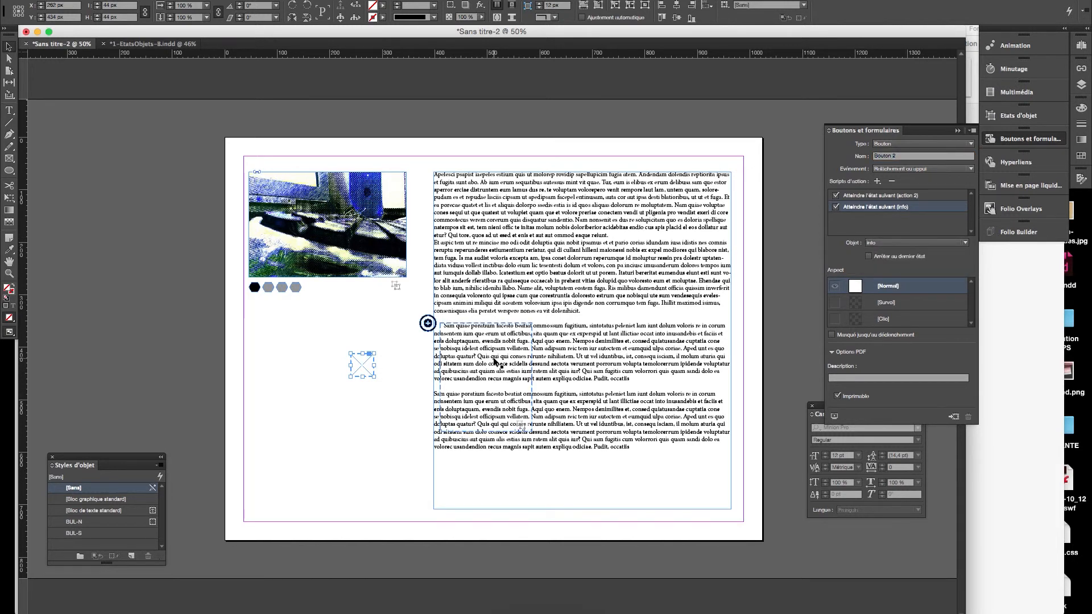
- Move the square button over the plus icon beside the indented paragraph
left_click(371, 390)
left_click(360, 366)
left_click(427, 325)
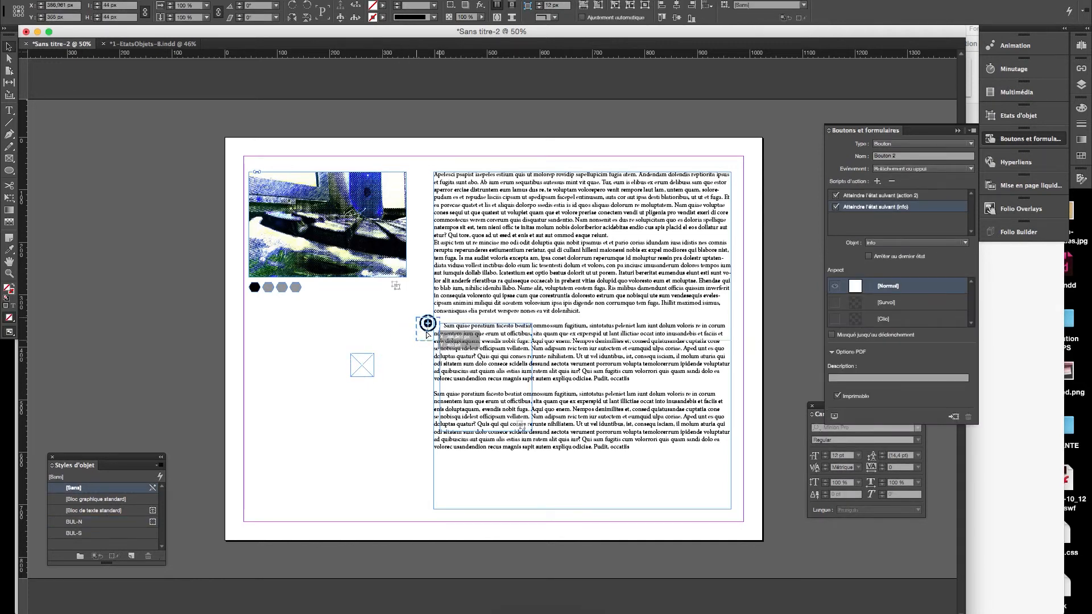
left_click_drag(428, 327, 427, 328)
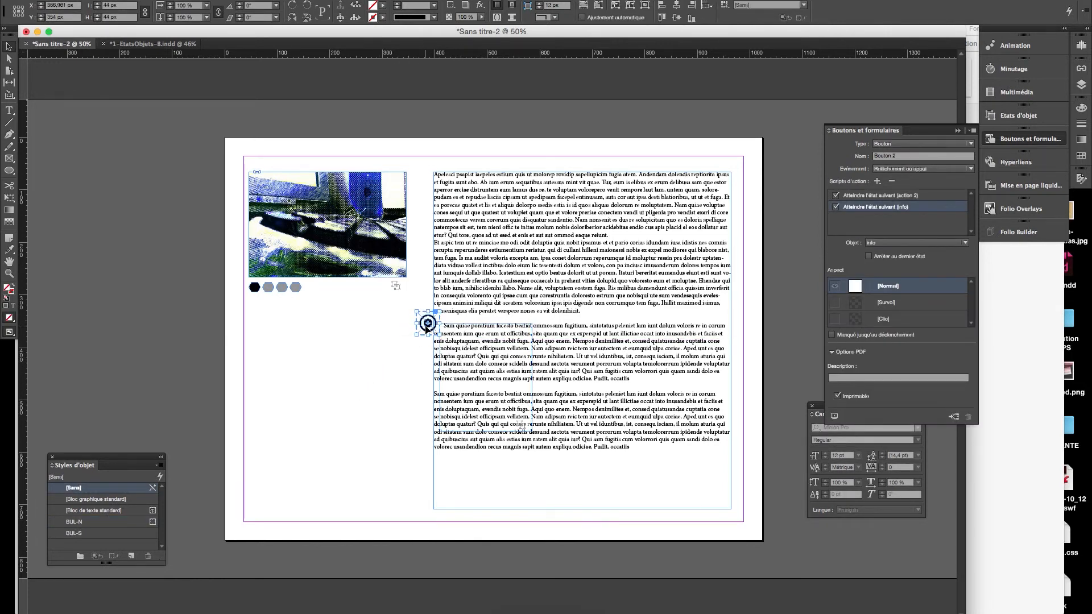
- Transfer the square button to a separate layer named BOUTONS, keeping its position over the icon
key("super+shift+a")
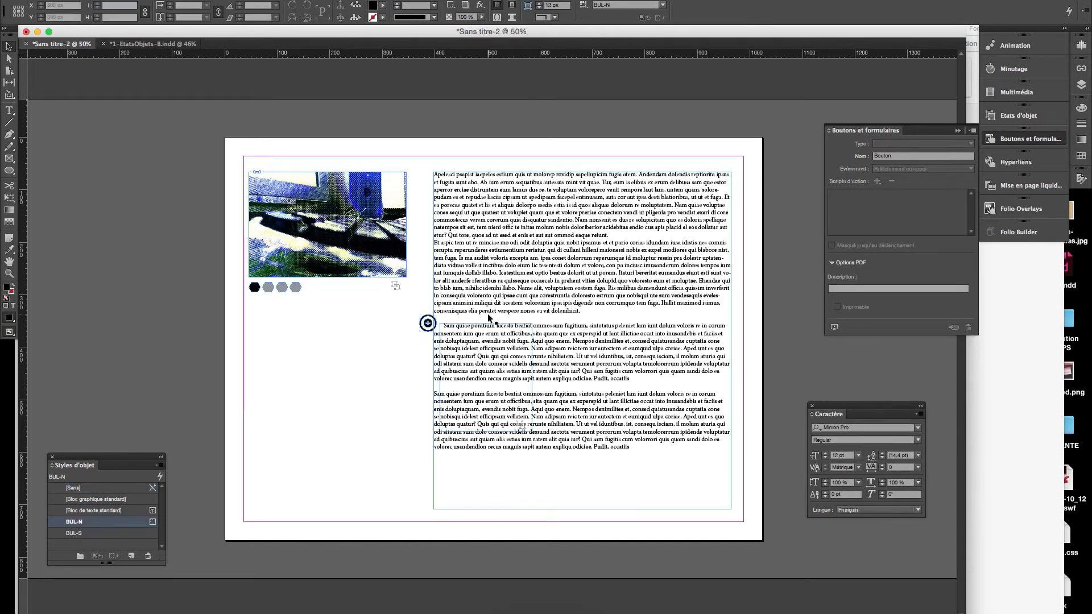
left_click(1080, 84)
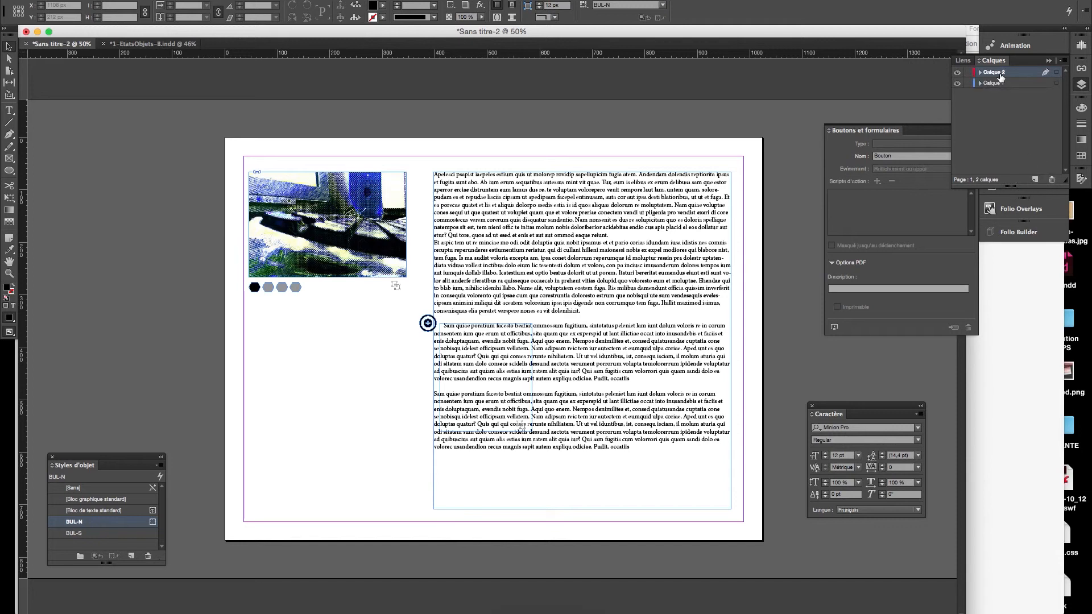
double_click(1001, 75)
type("BOUTONS")
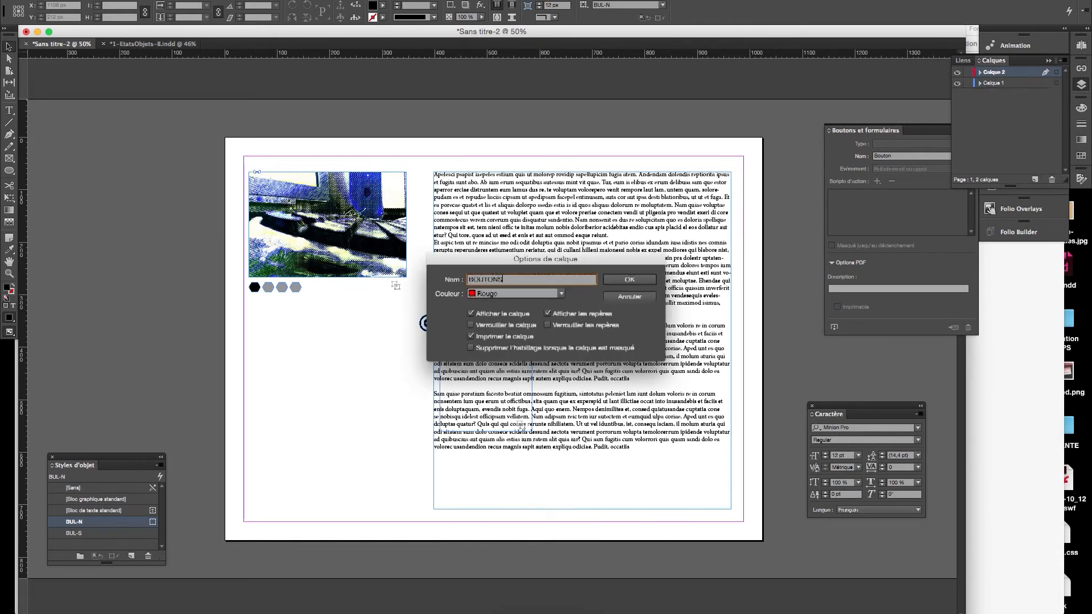
key("Return")
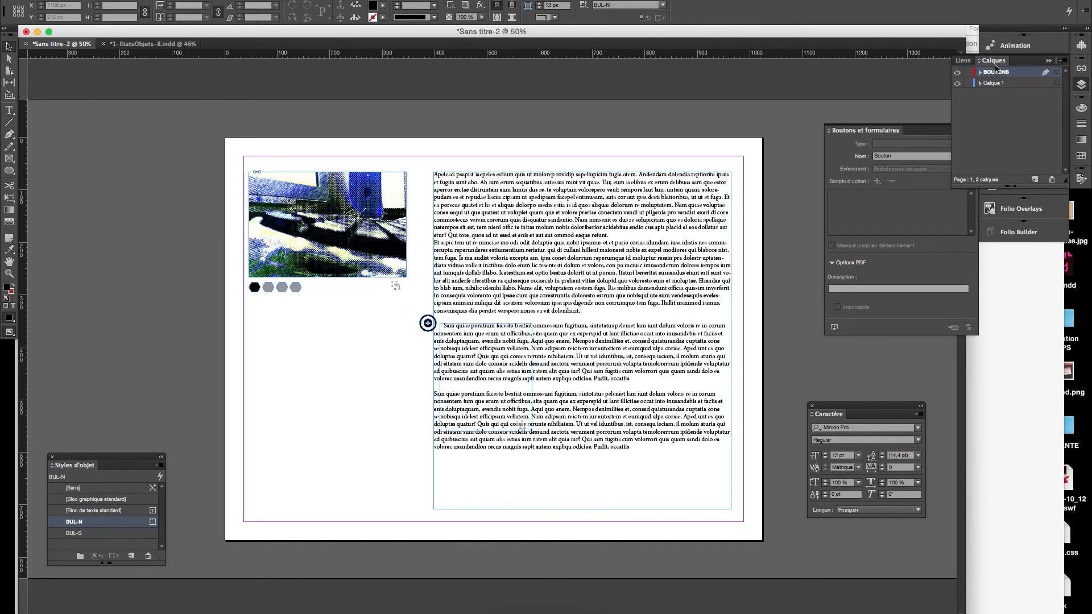
key("alt+shift+super+v")
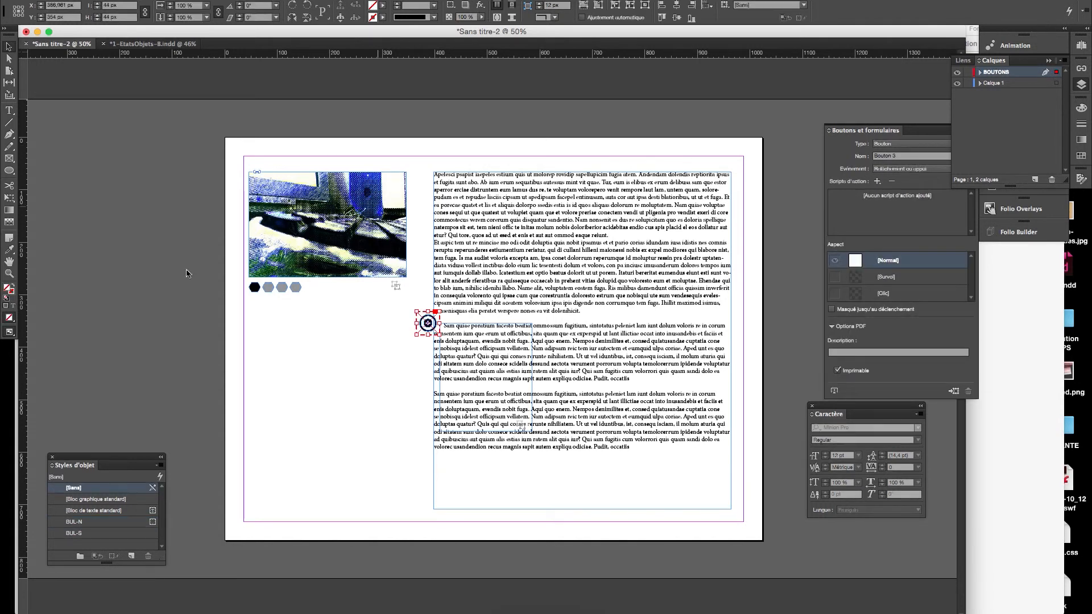
double_click(438, 317)
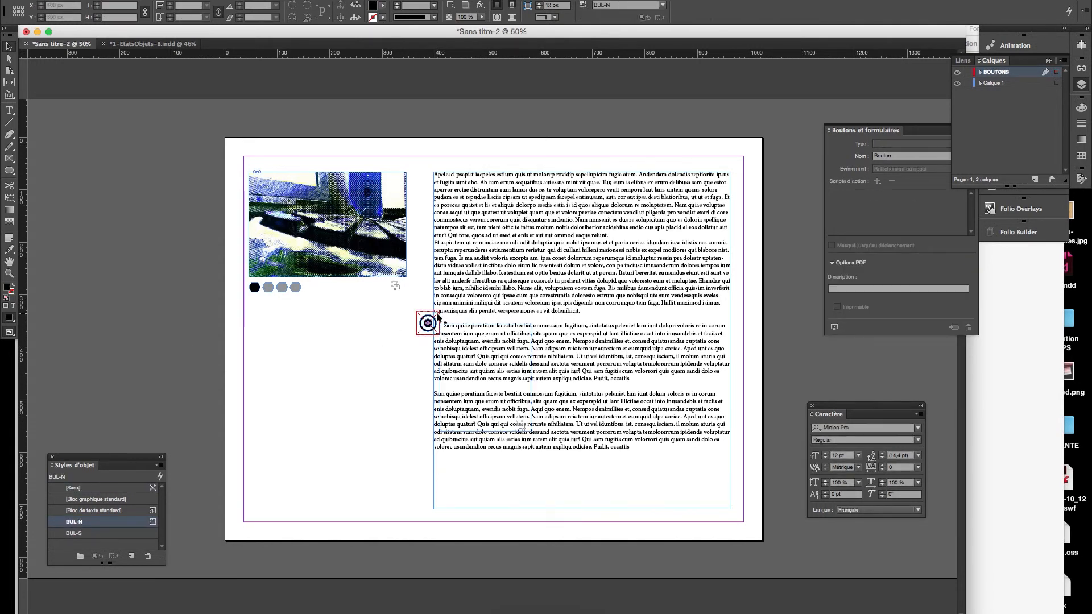
- Hide the BOUTONS layer and check that the info block and the icon beneath the button can be selected
left_click(964, 72)
left_click(961, 74)
left_click(959, 74)
left_click(444, 329)
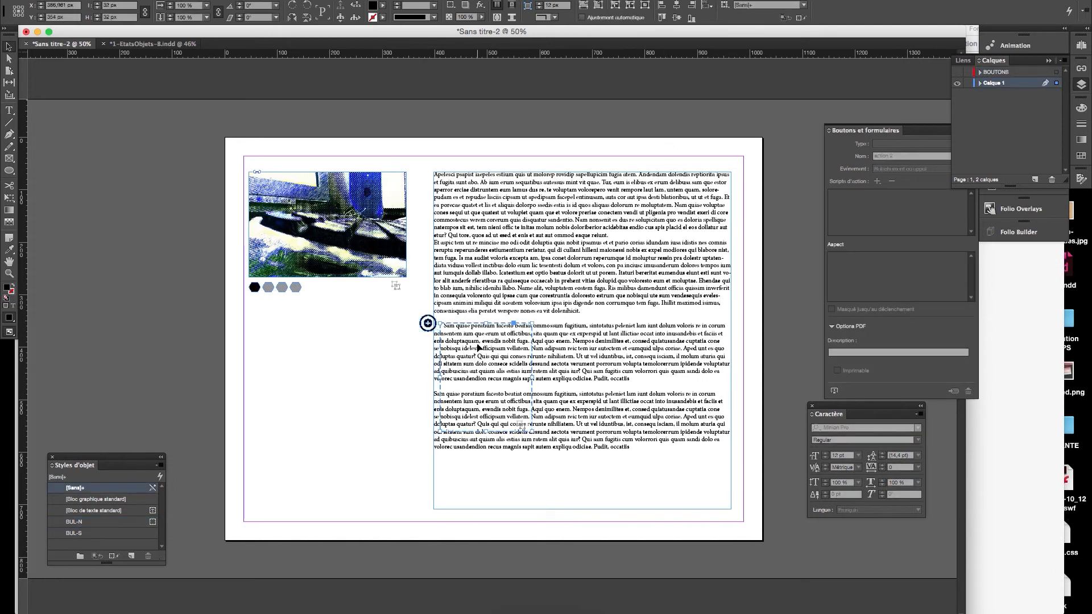
left_click(410, 341)
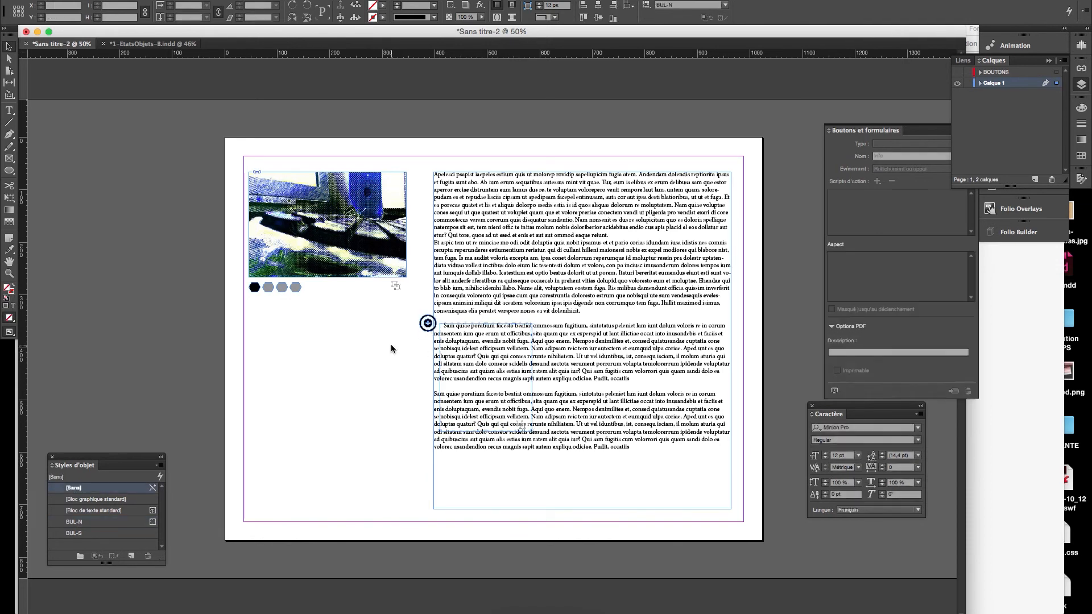
left_click(425, 326)
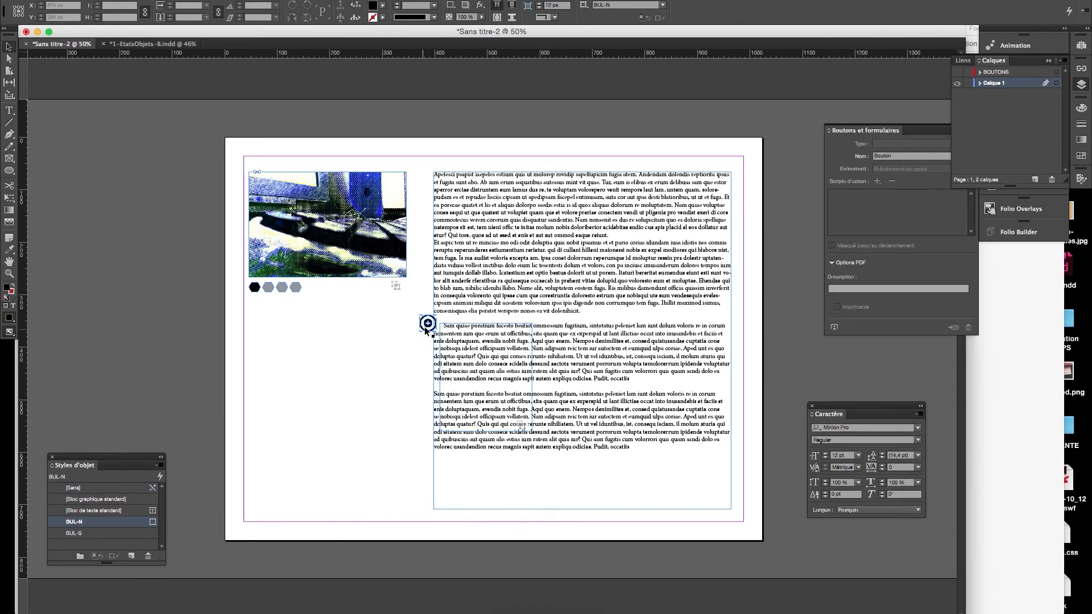
- Preview the page in Adobe Content Viewer, test toggling the info popup with the icon button, and close the preview
left_click(488, 362)
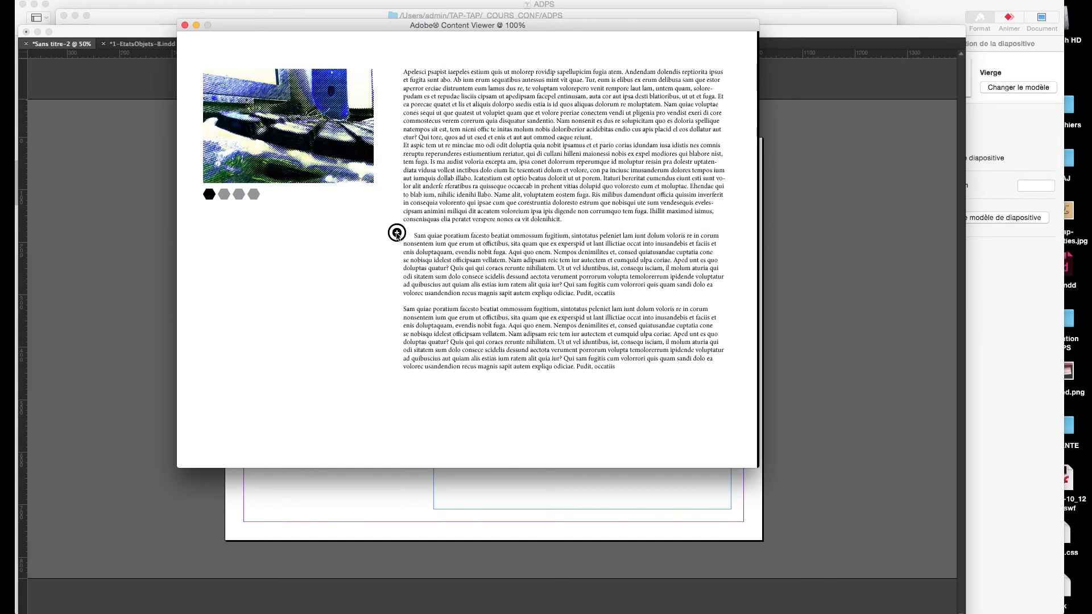
left_click(397, 233)
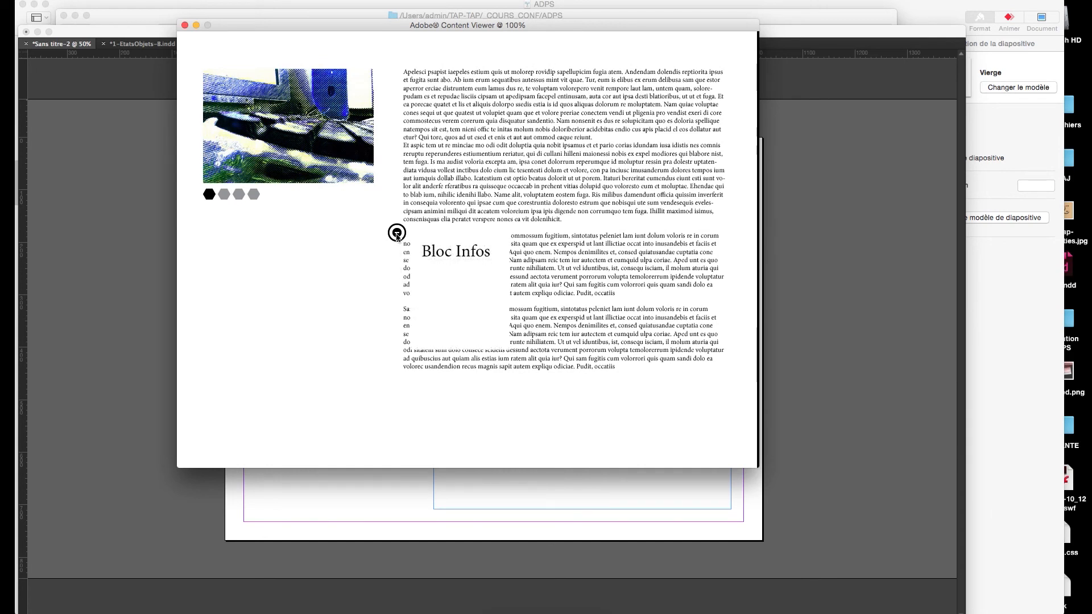
left_click(396, 235)
left_click(397, 240)
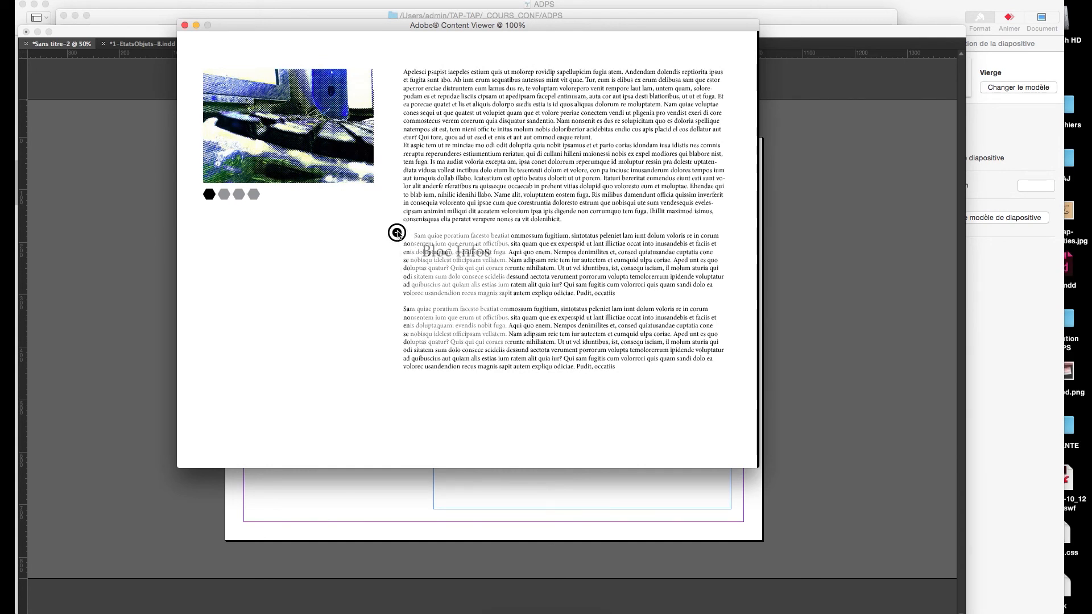
left_click(396, 235)
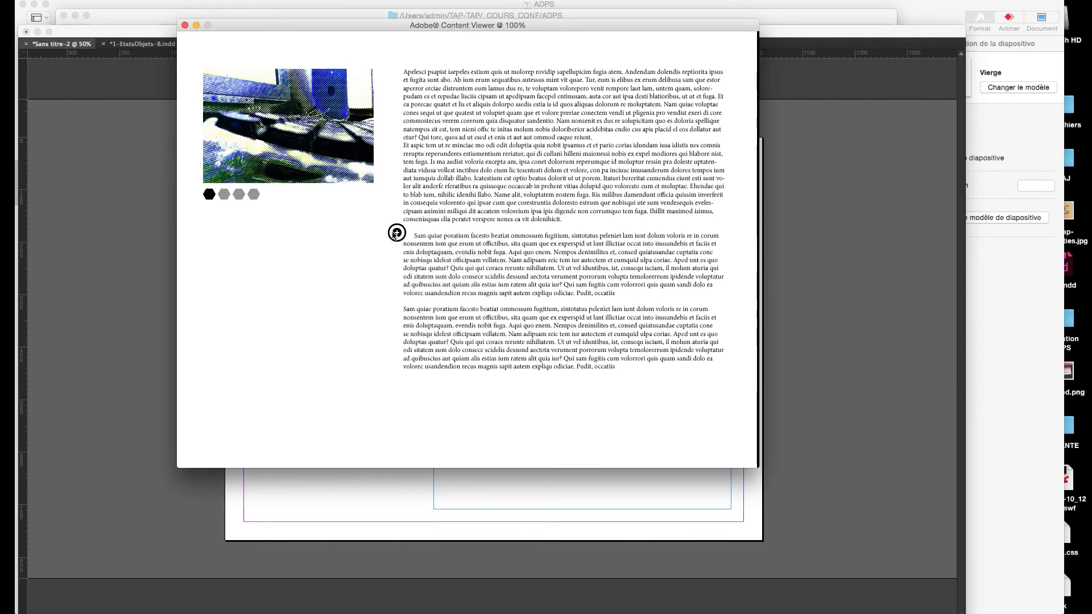
left_click(396, 234)
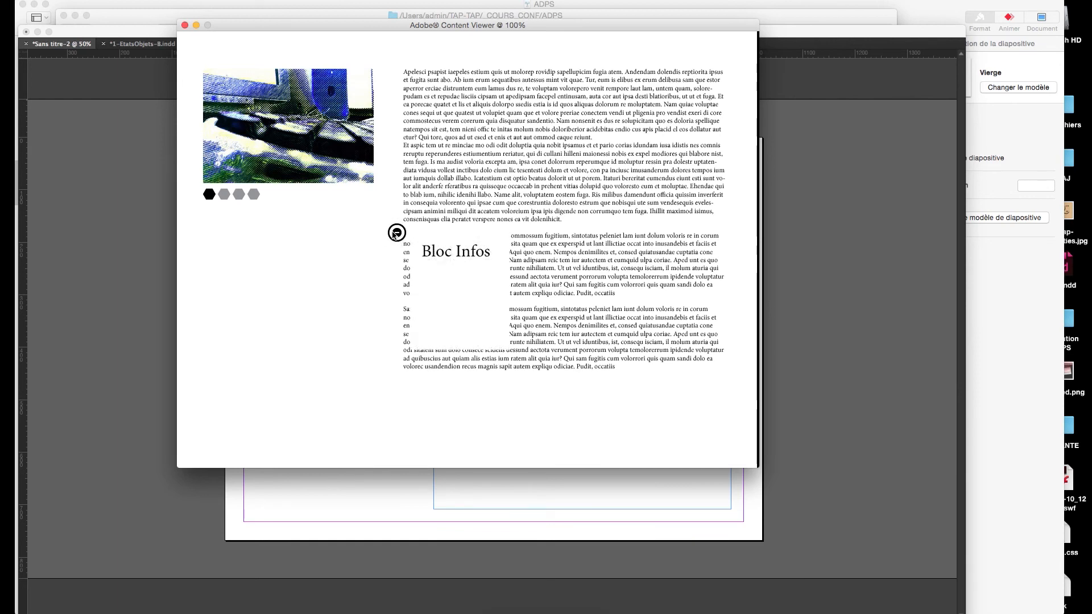
left_click(284, 166)
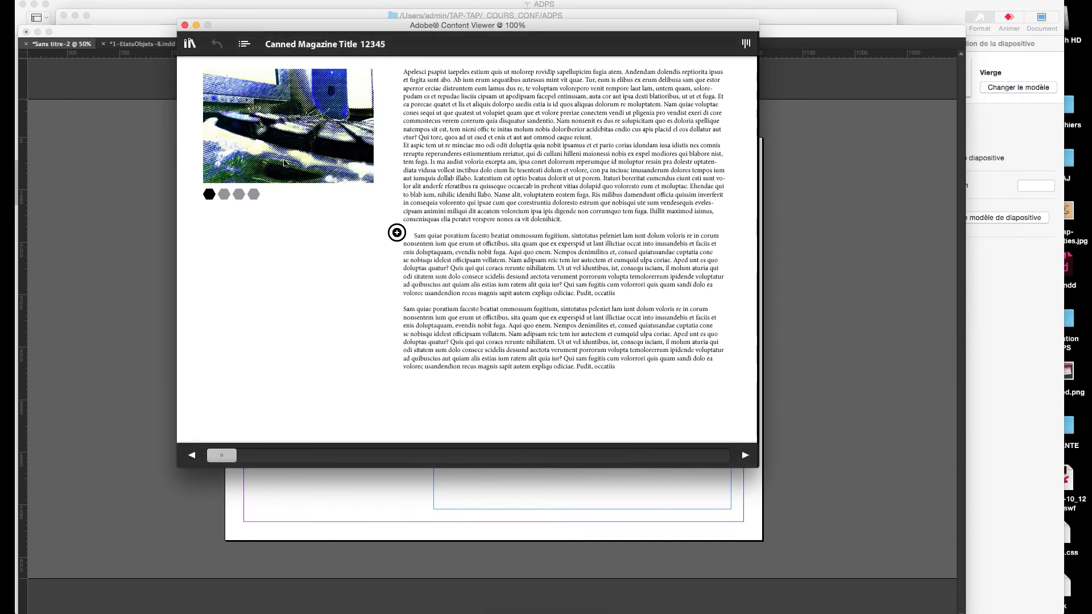
left_click(184, 25)
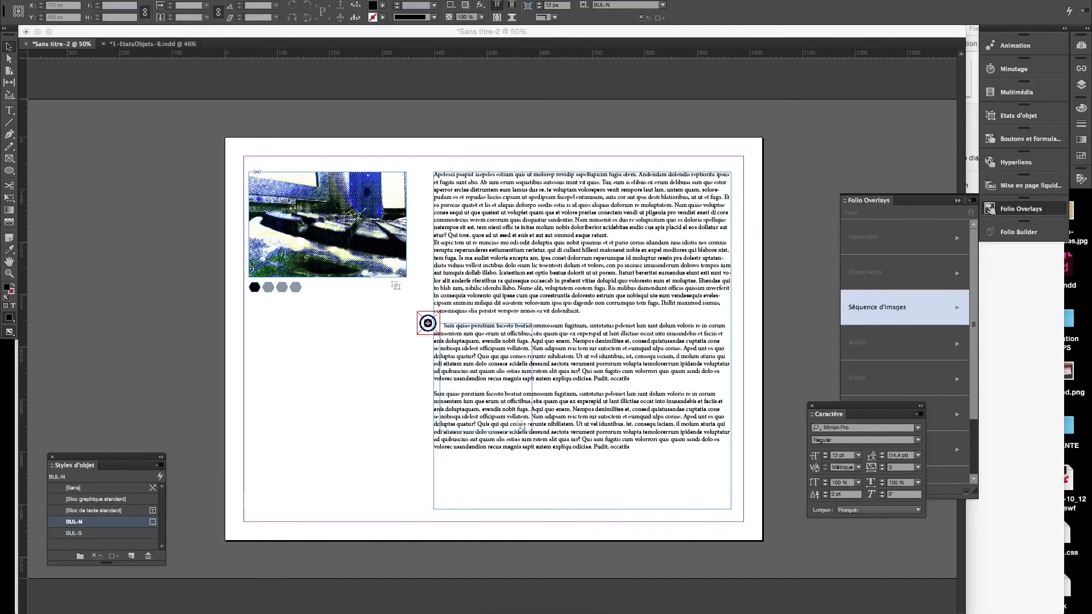